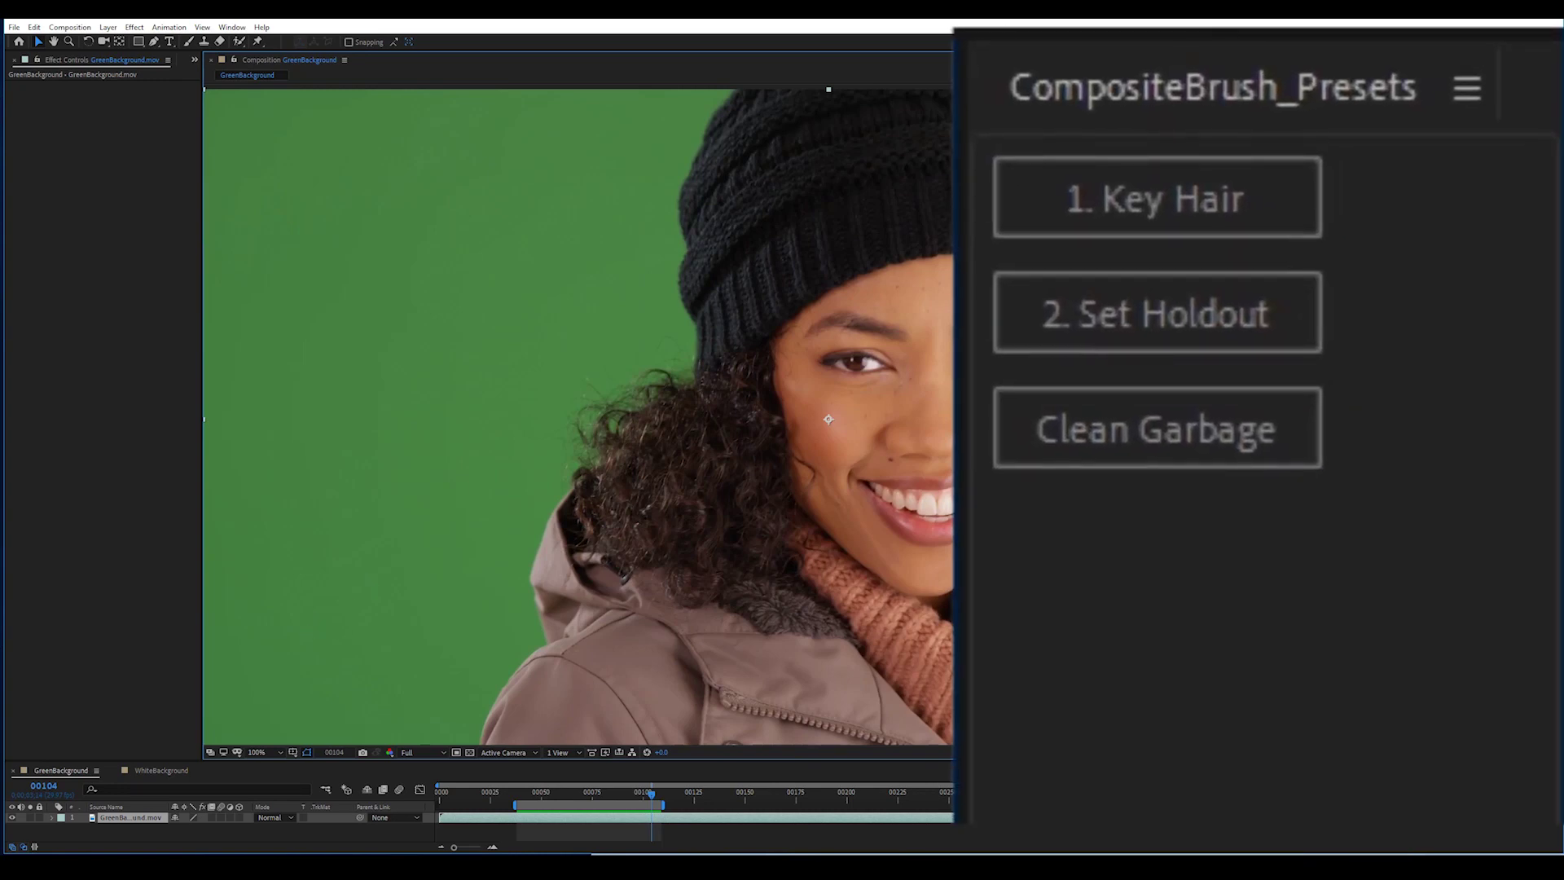
# Step: Apply the Key Hair preset to the GreenBackground.mov layer with Matte Type set to Hair (v1.3)
pyautogui.click(1486, 80)
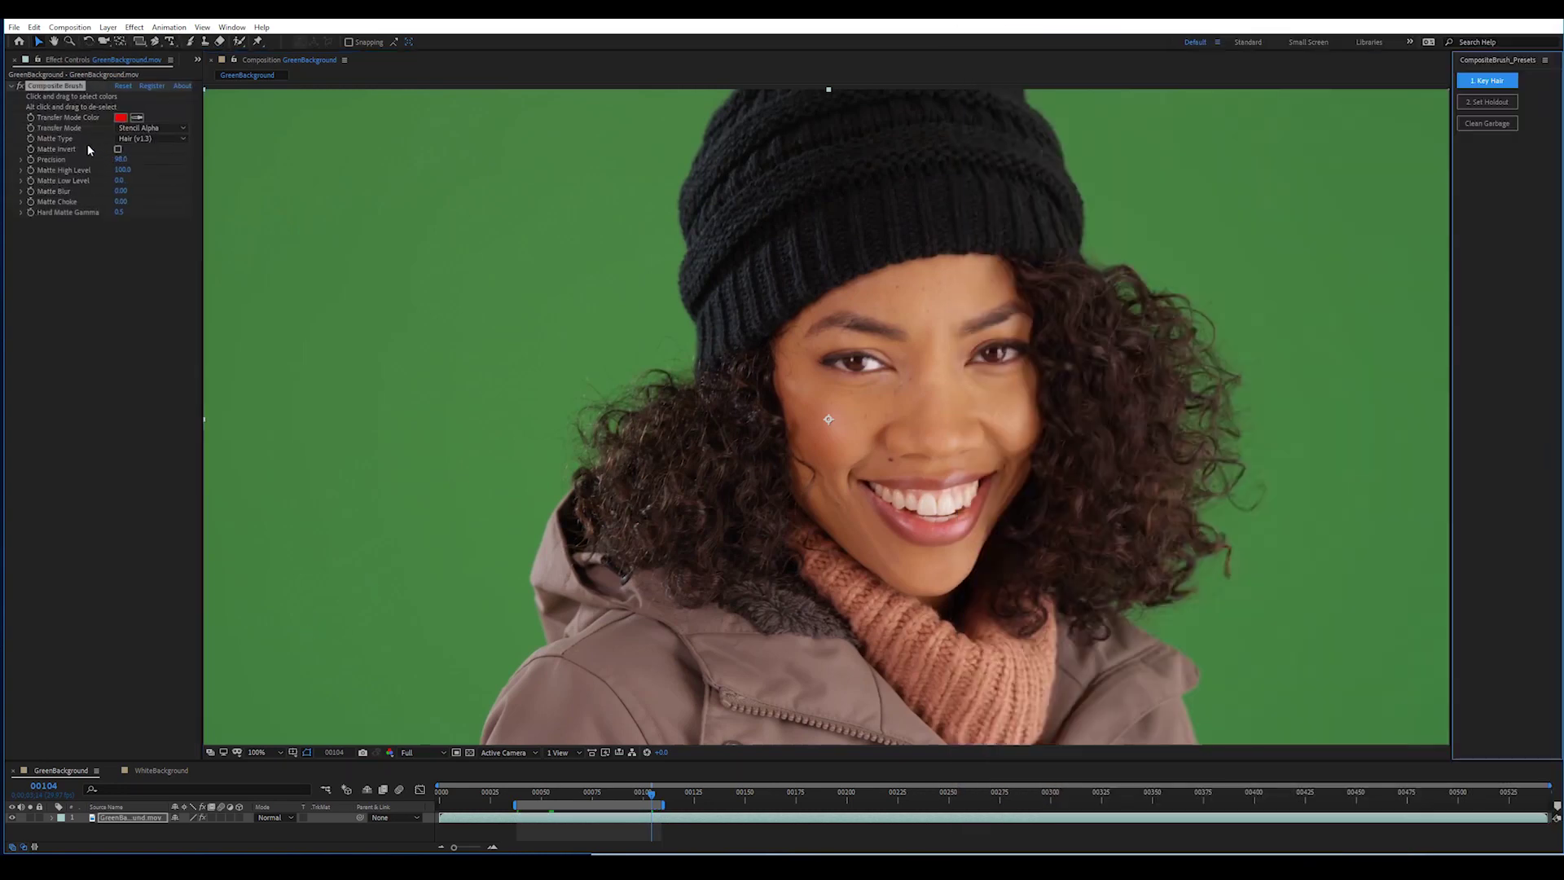
pyautogui.click(182, 139)
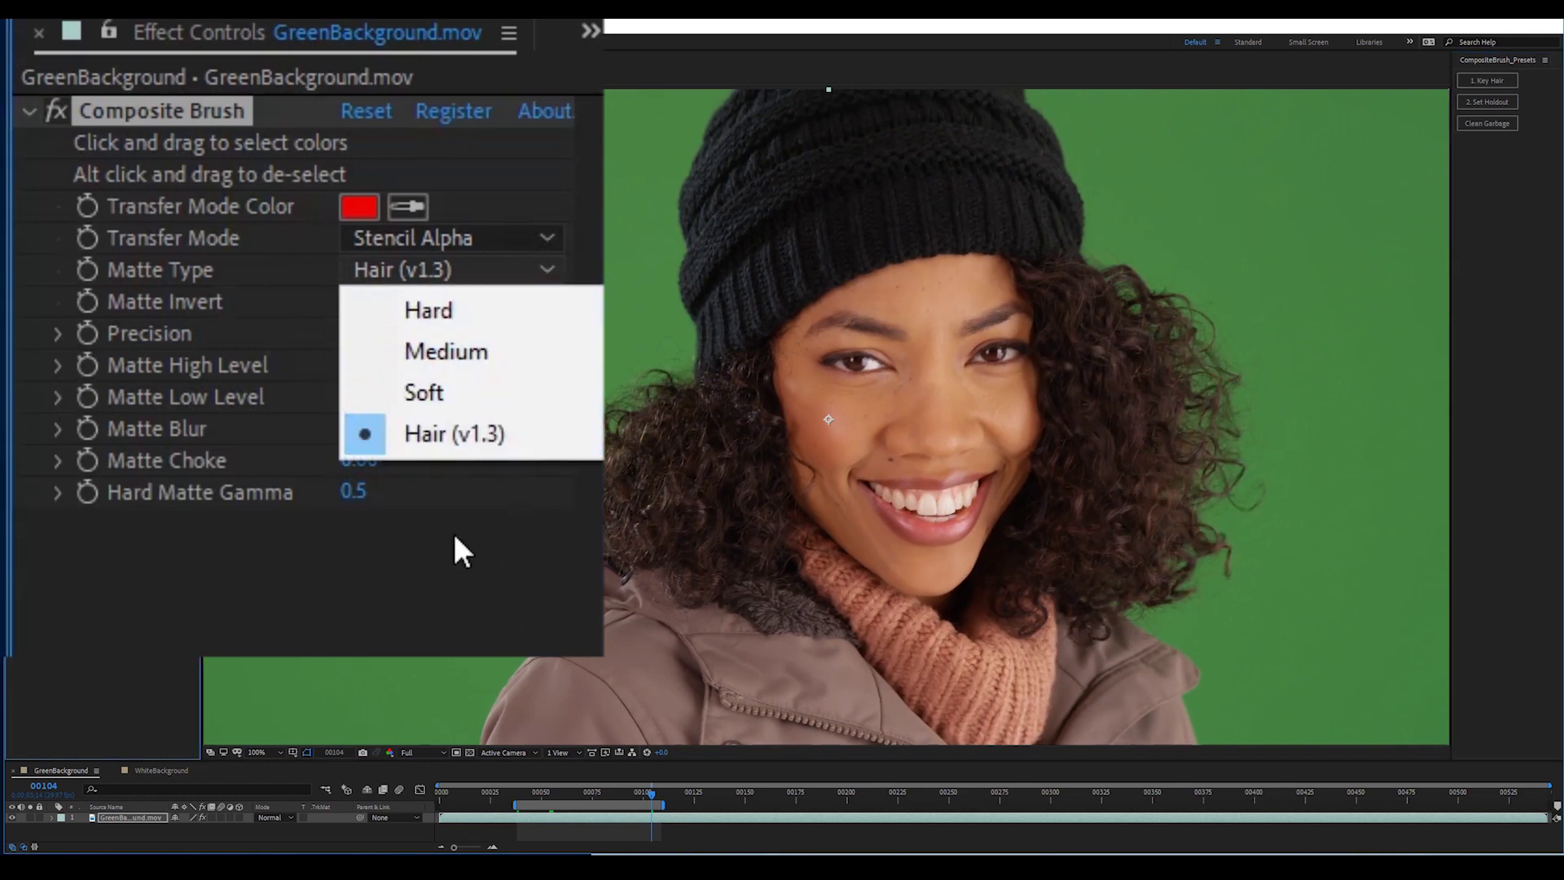
pyautogui.click(163, 144)
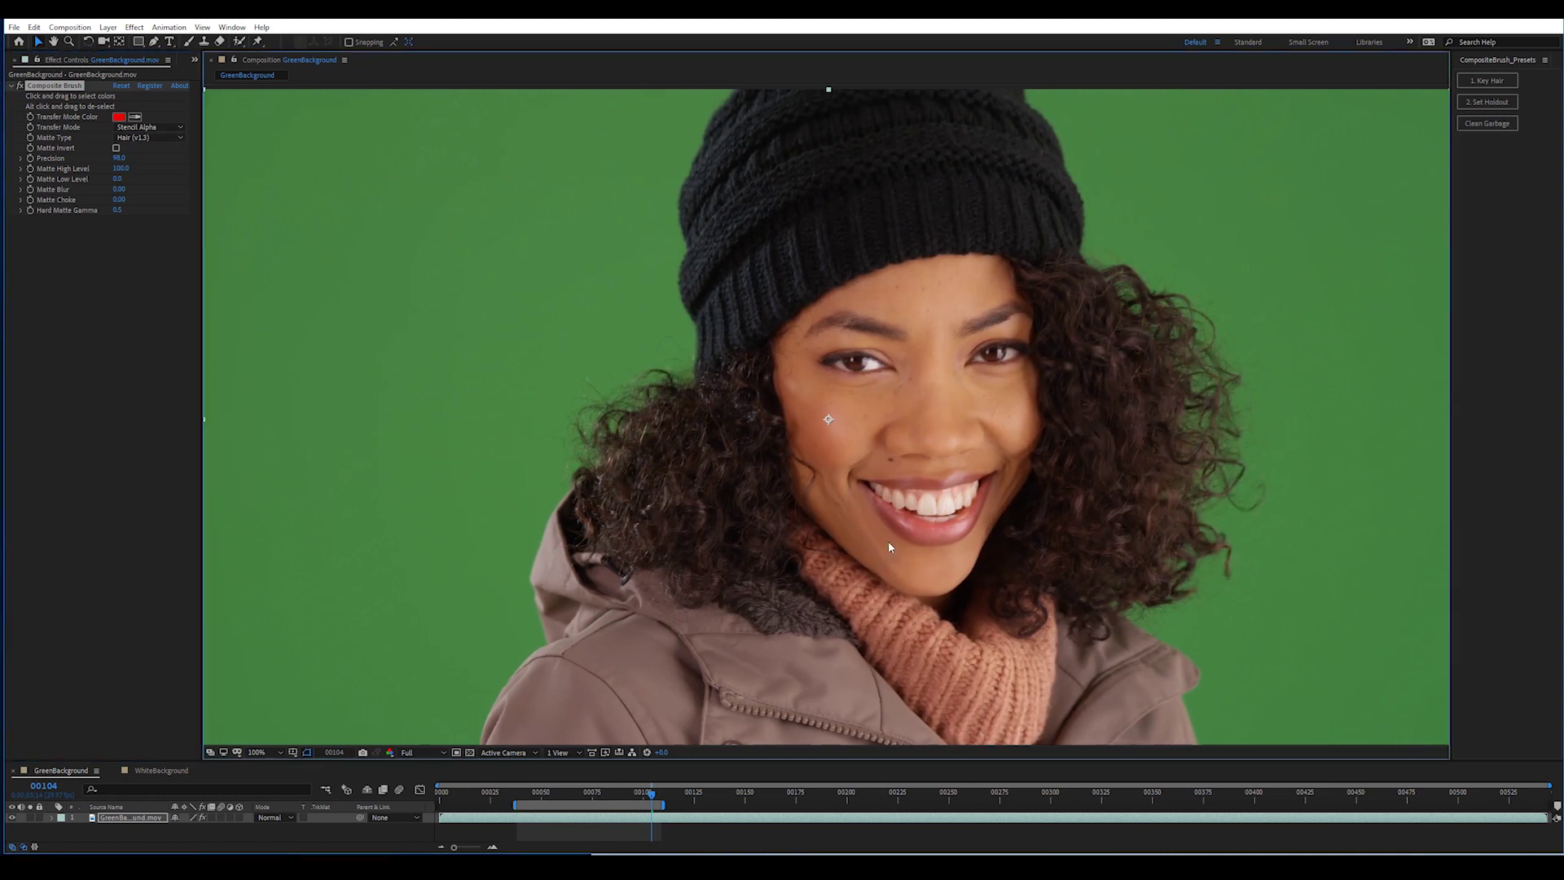
# Step: Brush across the woman to select her colours for the matte, lower Matte High Level, and preview the key
pyautogui.moveTo(957, 419)
pyautogui.mouseDown()
pyautogui.moveTo(1023, 329)
pyautogui.moveTo(639, 508)
pyautogui.moveTo(766, 631)
pyautogui.mouseUp()
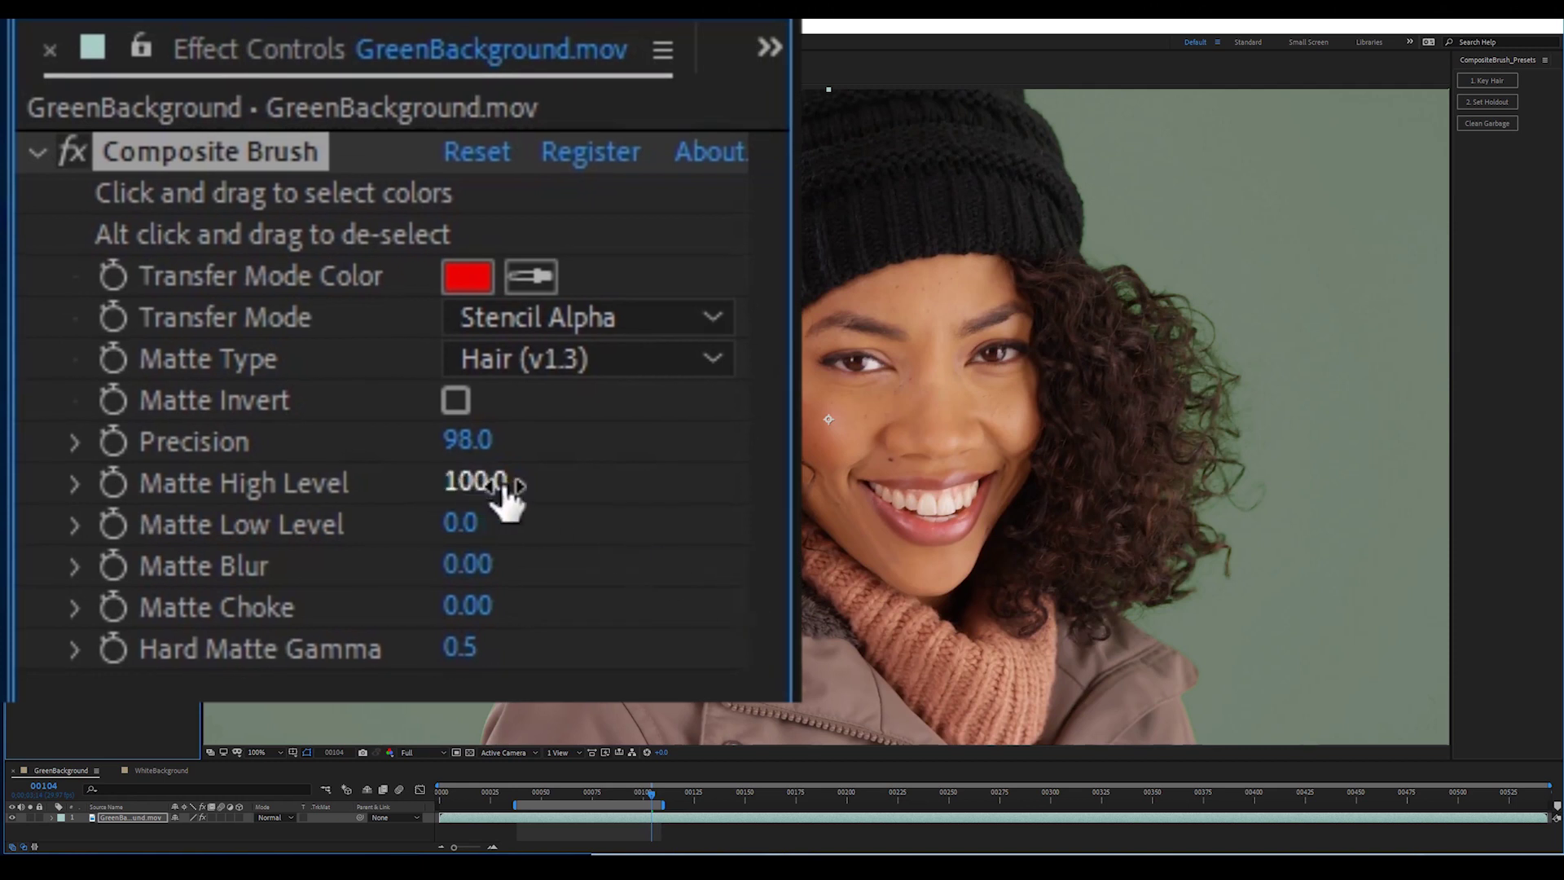
pyautogui.moveTo(503, 488); pyautogui.dragTo(42, 513)
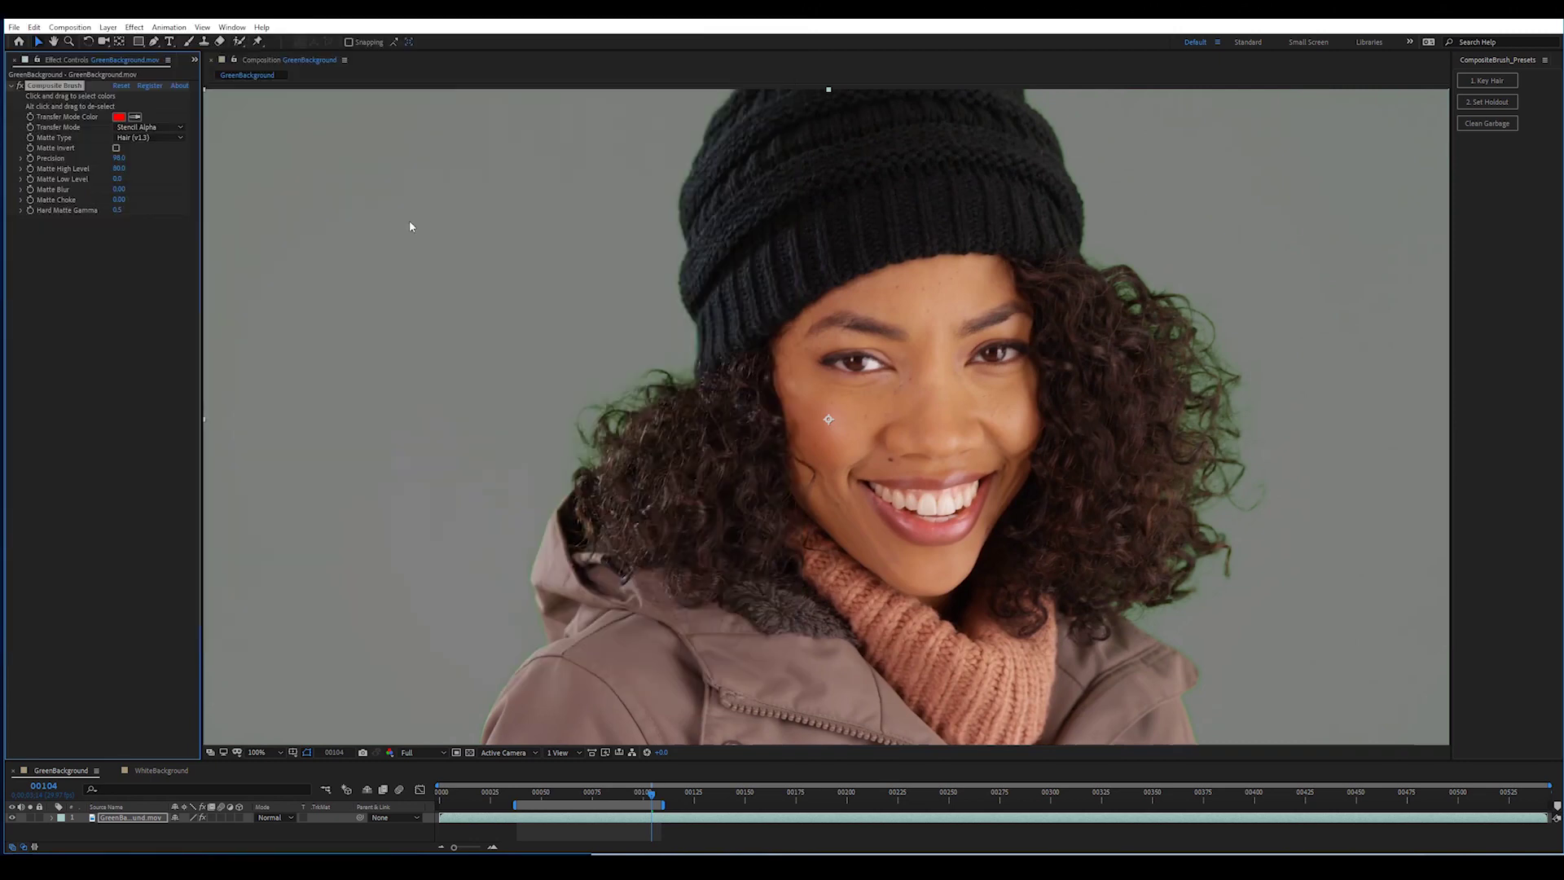
pyautogui.press('space')
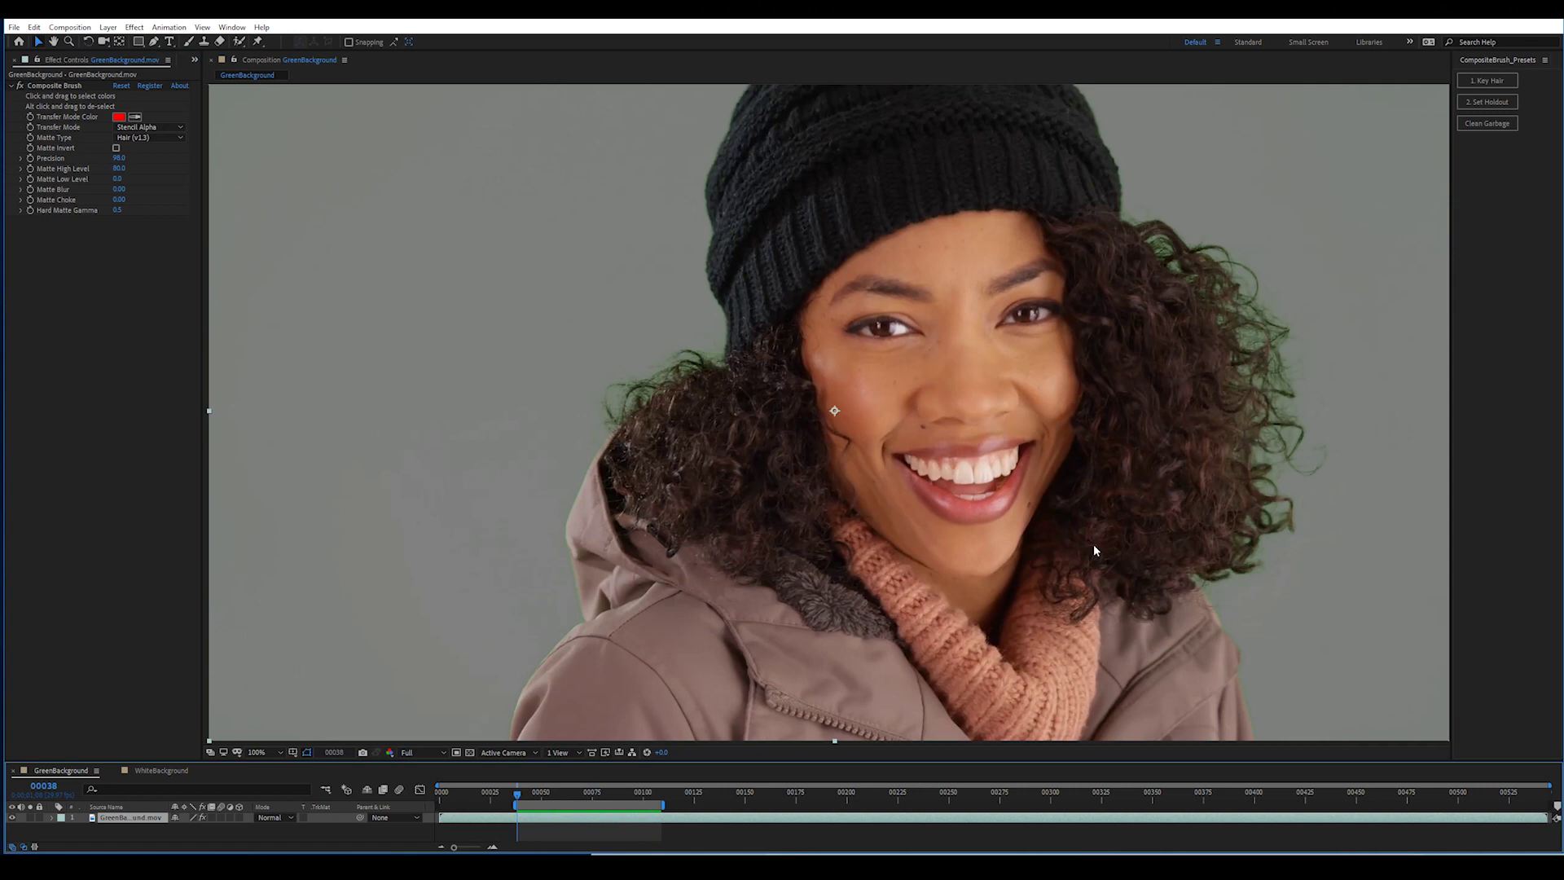
# Step: Inspect the hair and shoulder edges up close, comparing them with Composite Brush disabled and enabled
pyautogui.scroll(2, 1018, 529)
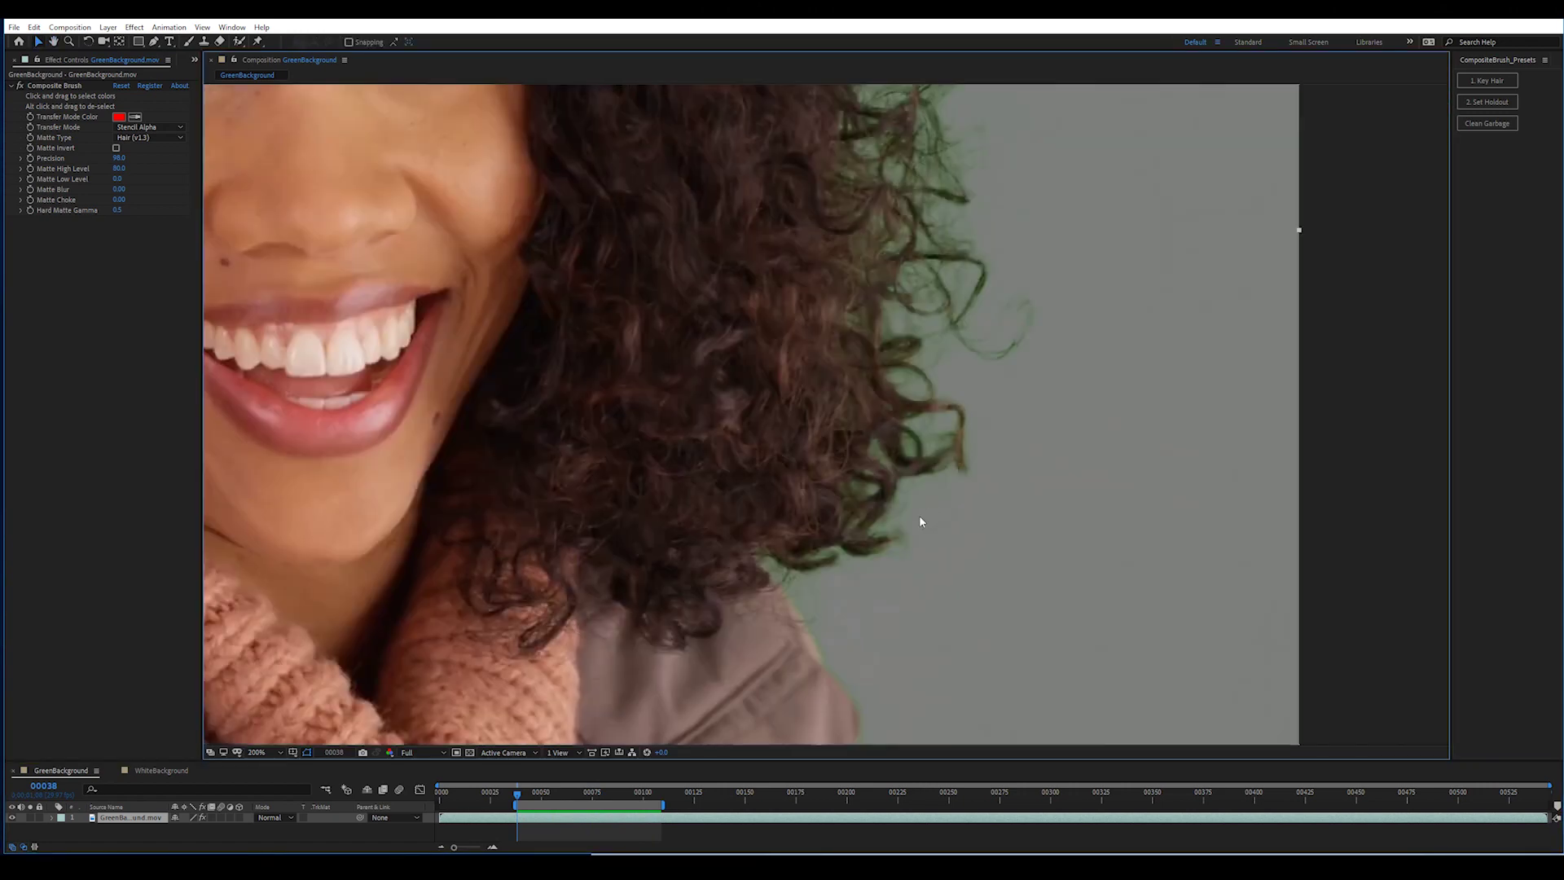
pyautogui.scroll(2, 918, 516)
pyautogui.moveTo(919, 524); pyautogui.dragTo(980, 227)
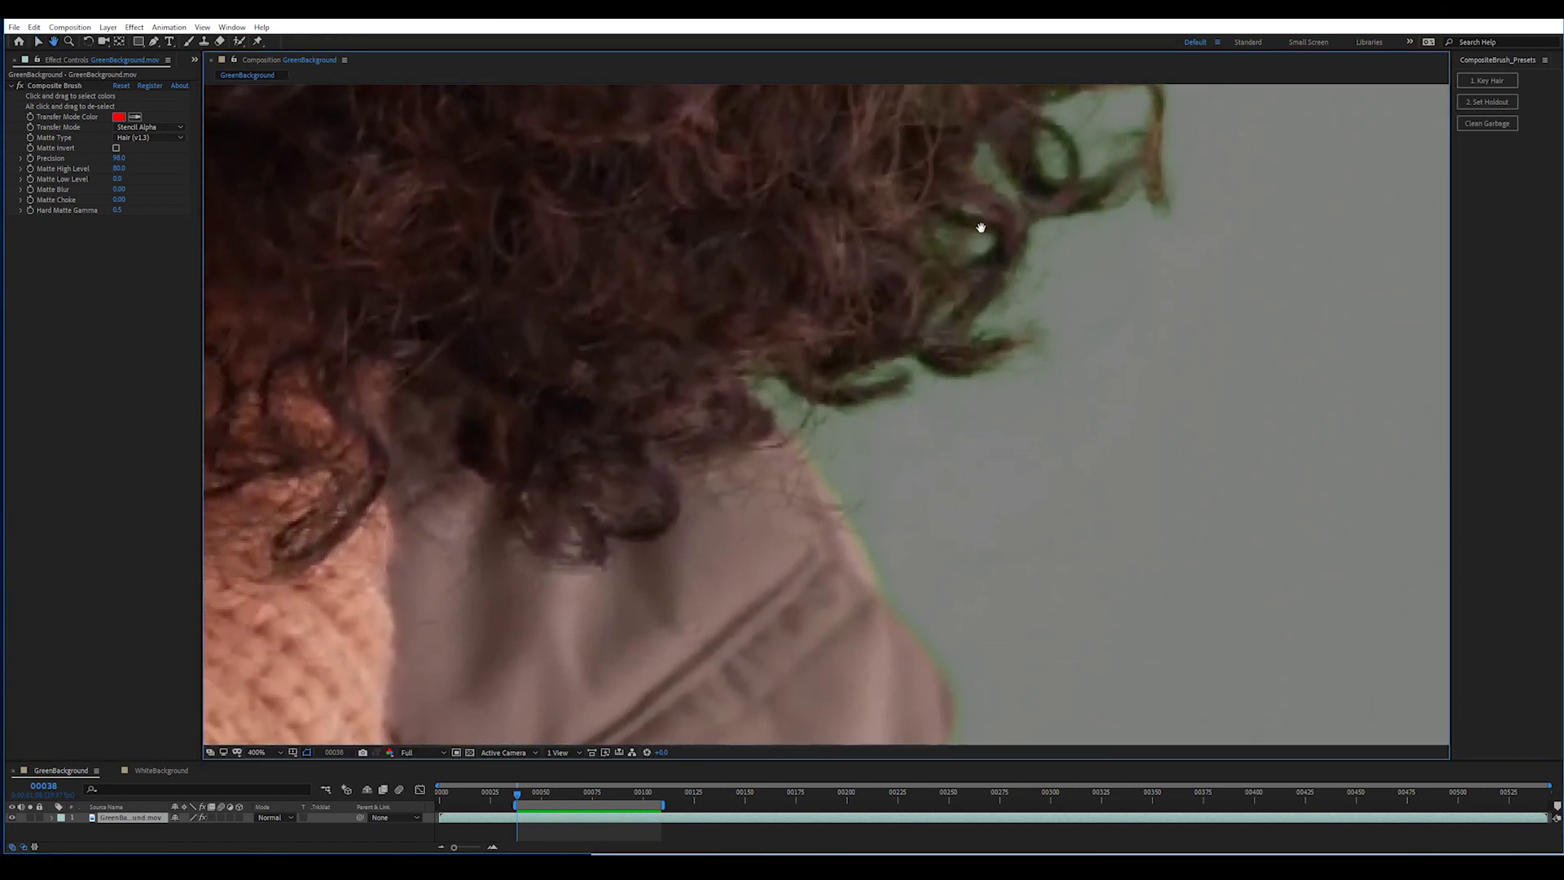
pyautogui.press('v')
pyautogui.click(19, 85)
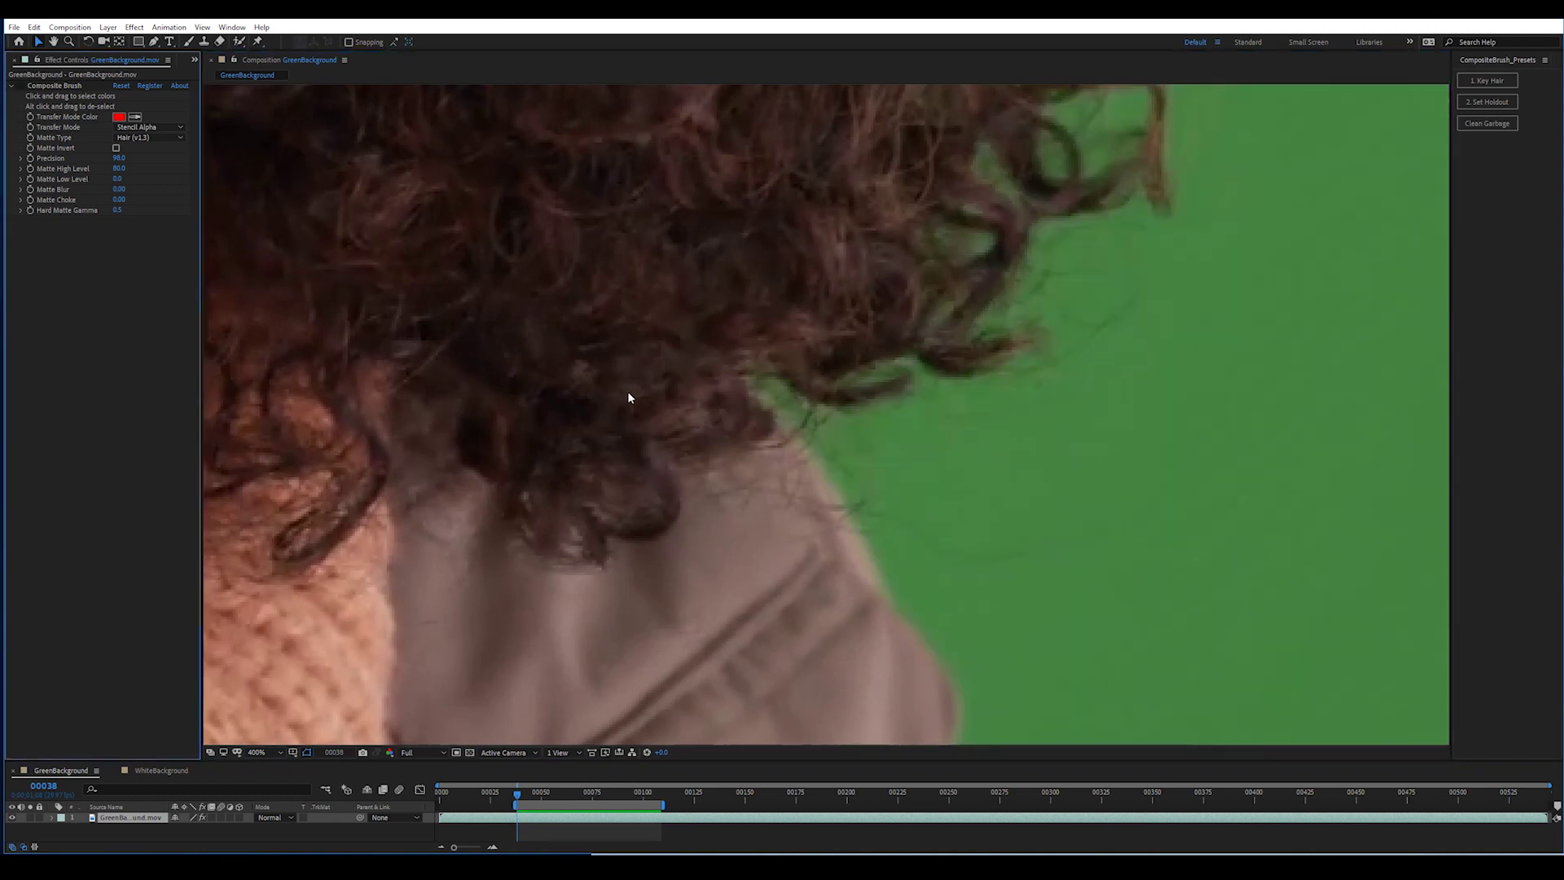
pyautogui.click(23, 85)
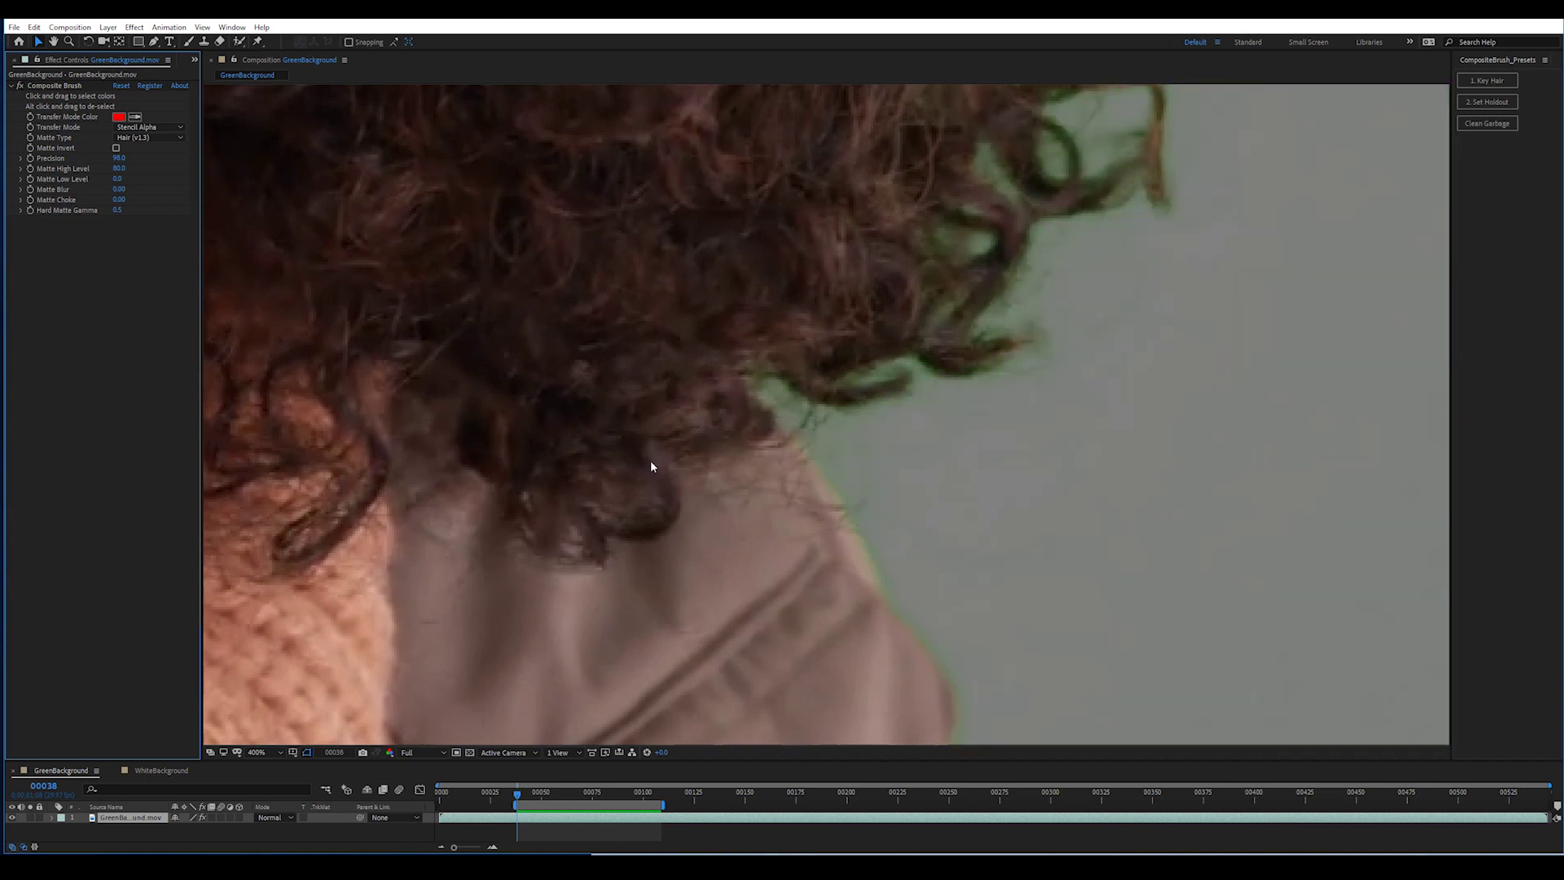
pyautogui.moveTo(918, 453); pyautogui.dragTo(897, 477)
# Step: Add a Curves effect after Composite Brush and raise the curve of its Alpha channel
pyautogui.click(57, 84)
pyautogui.click(134, 27)
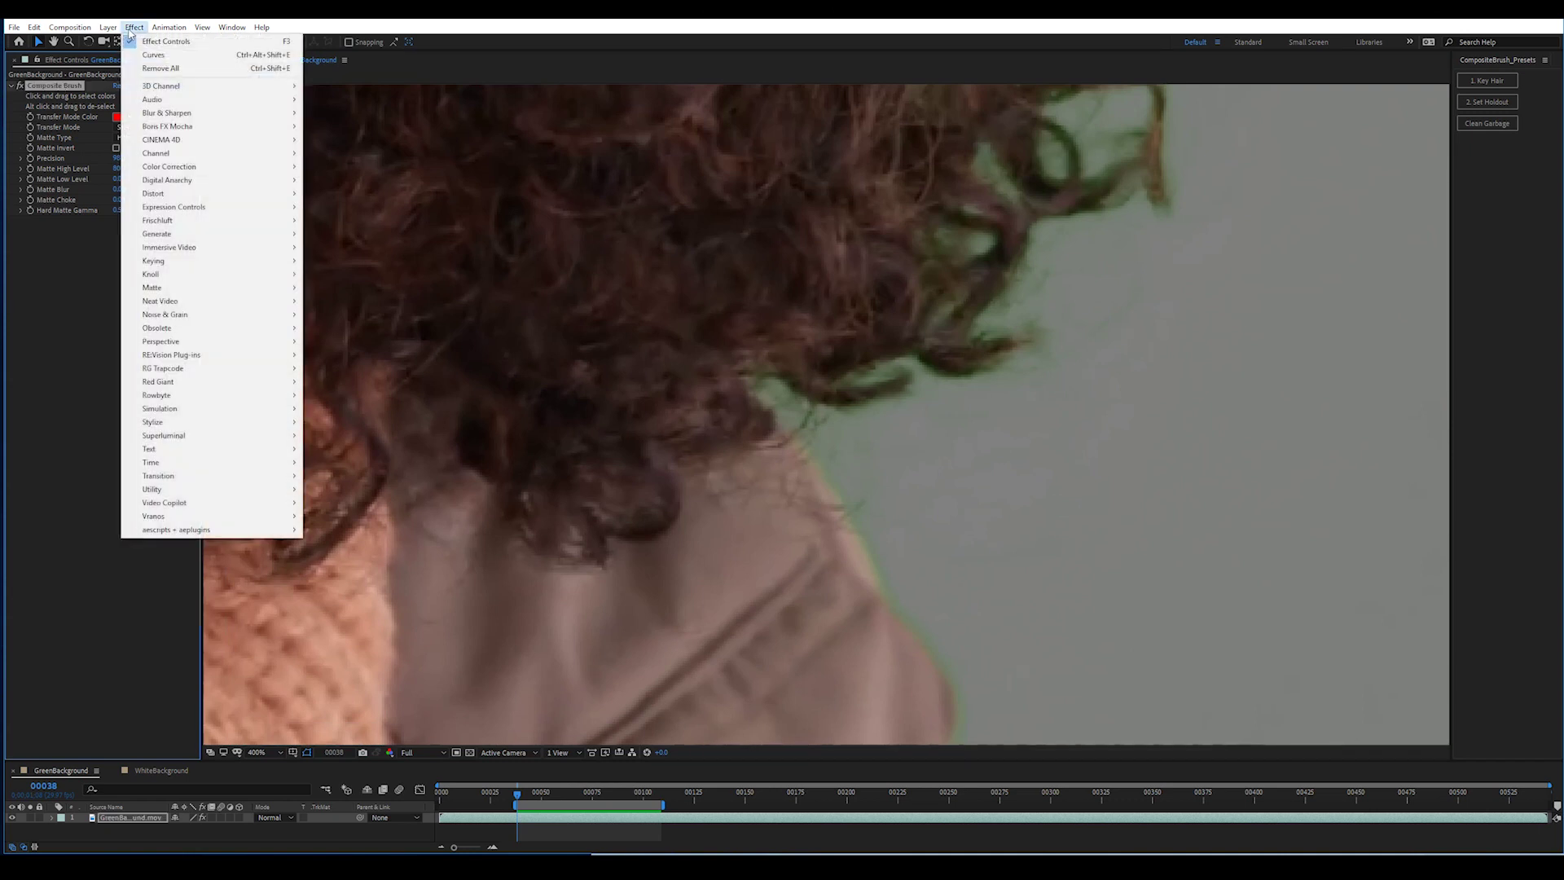
pyautogui.click(175, 54)
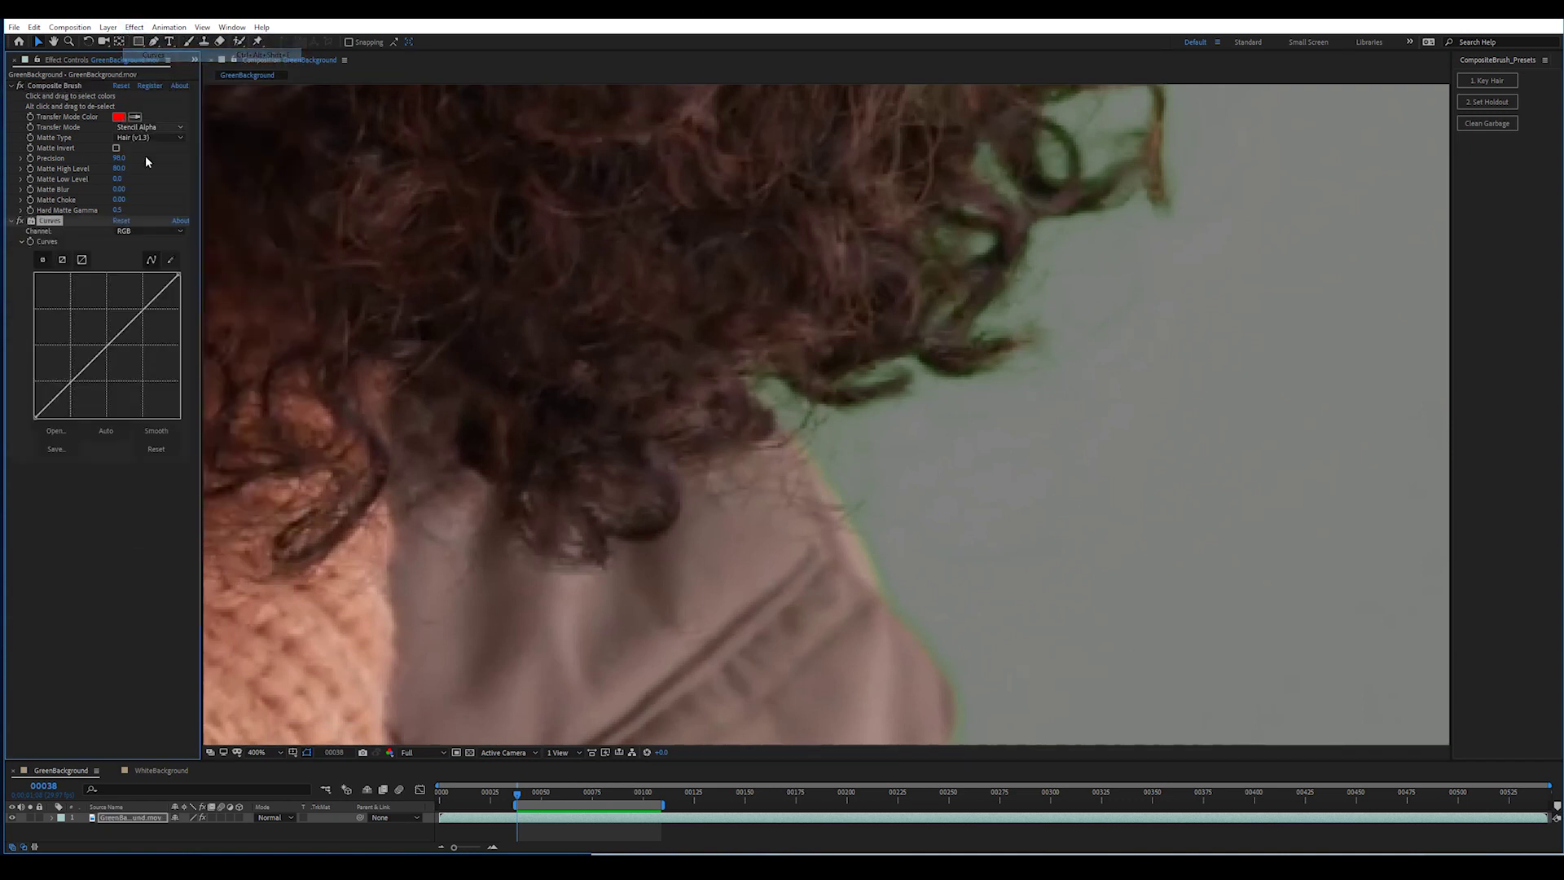
pyautogui.click(140, 229)
pyautogui.click(134, 302)
pyautogui.moveTo(72, 381); pyautogui.dragTo(60, 372)
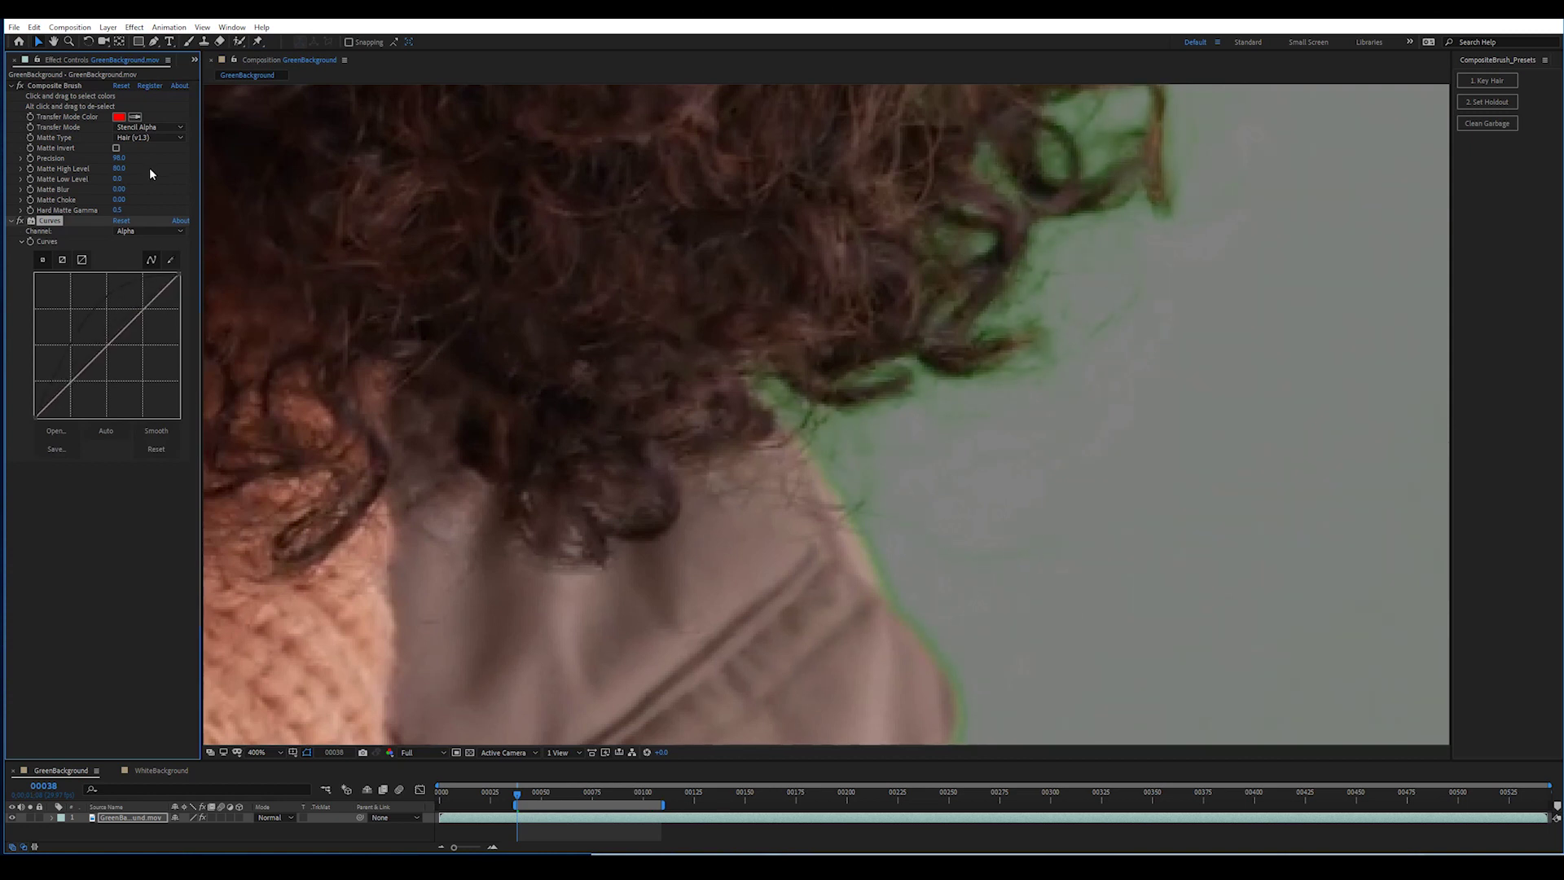
# Step: Compare the hair edges with all effects disabled and enabled, and play a preview of the result
pyautogui.hotkey('ctrl', 'a')
pyautogui.click(20, 221)
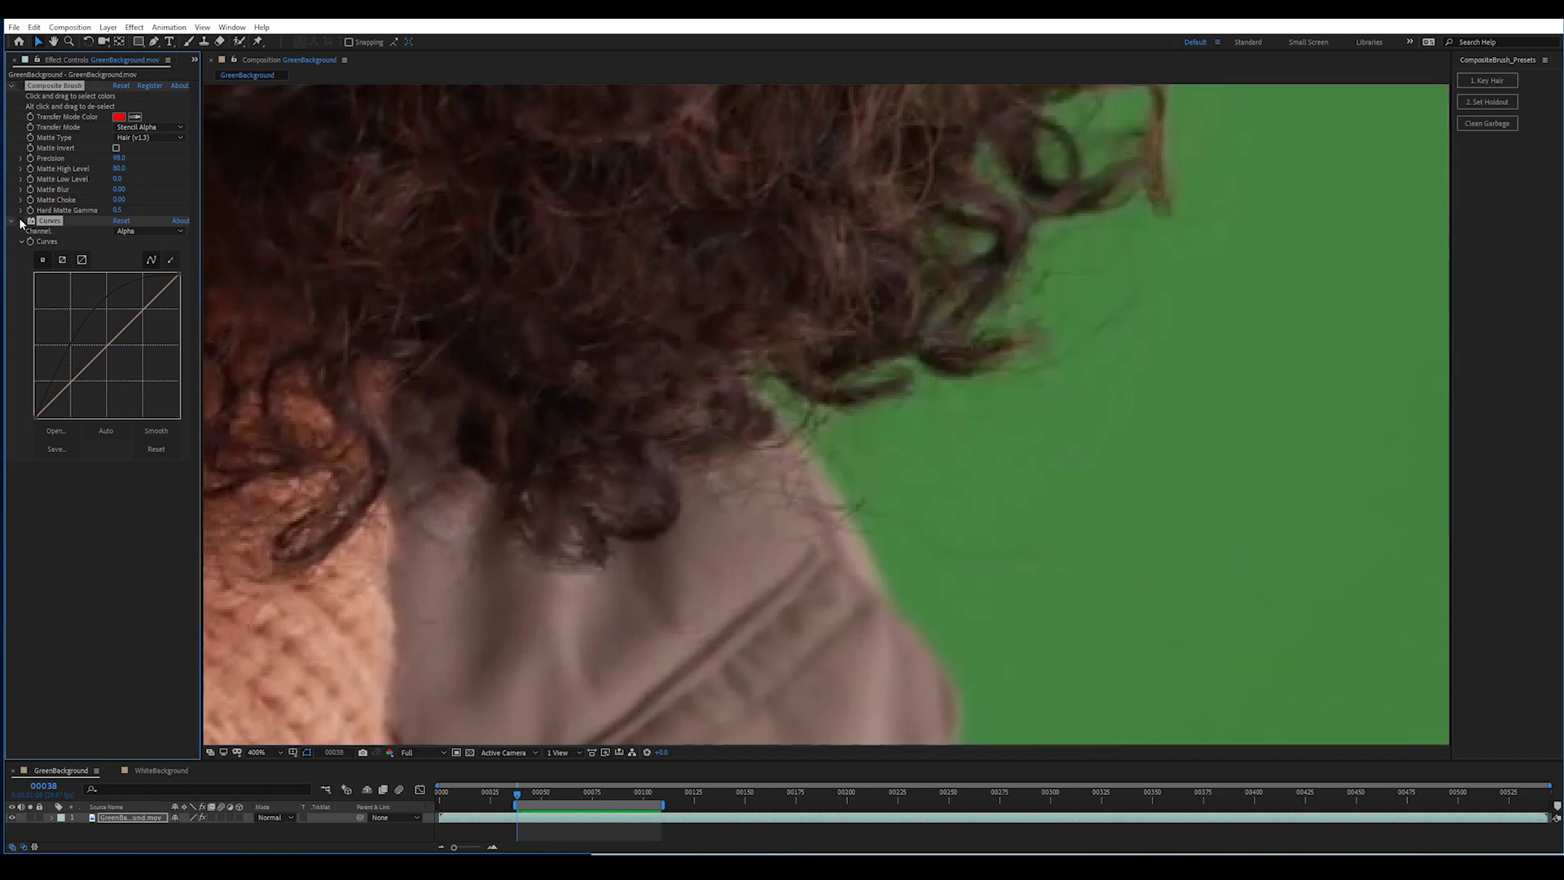
pyautogui.click(20, 221)
pyautogui.click(20, 220)
pyautogui.click(20, 220)
pyautogui.click(21, 221)
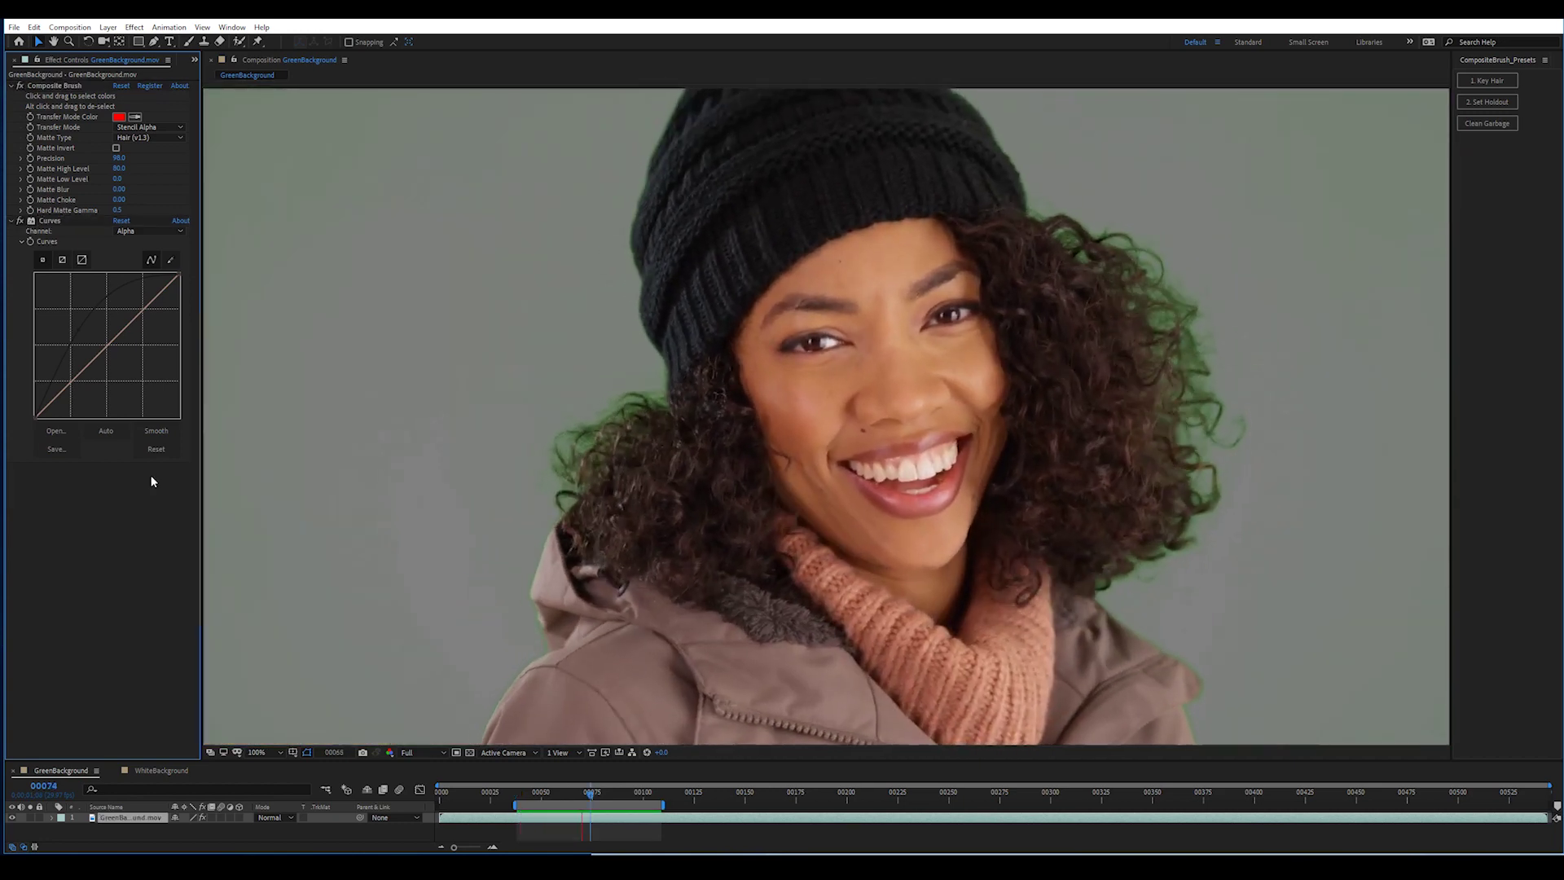
pyautogui.press('space')
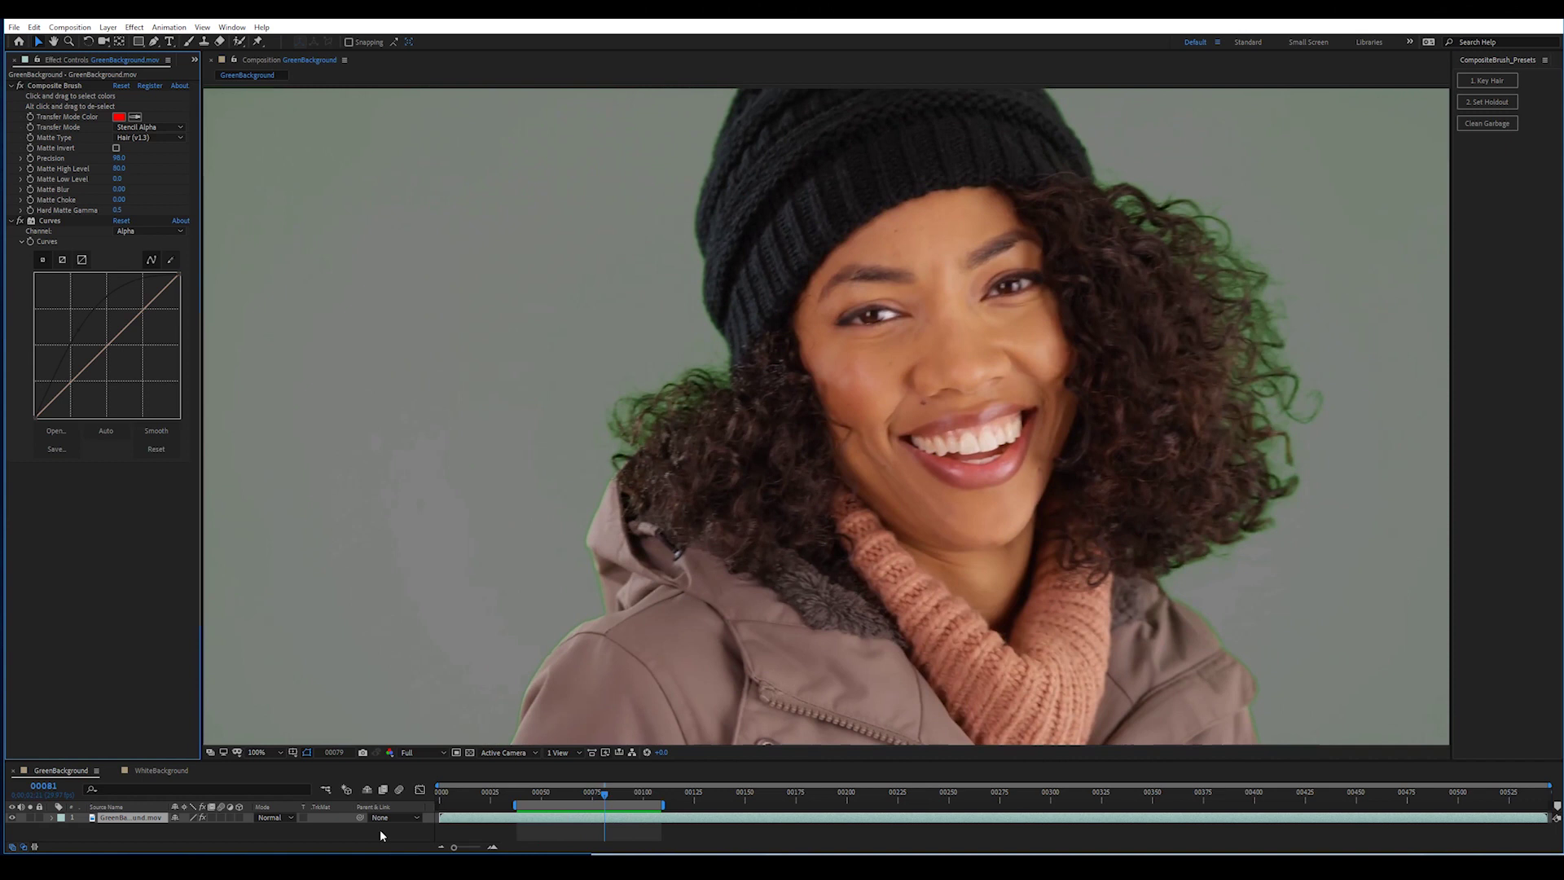
# Step: Delete the Curves effect and apply the Advanced Spill Suppressor to the keyed layer instead
pyautogui.click(58, 223)
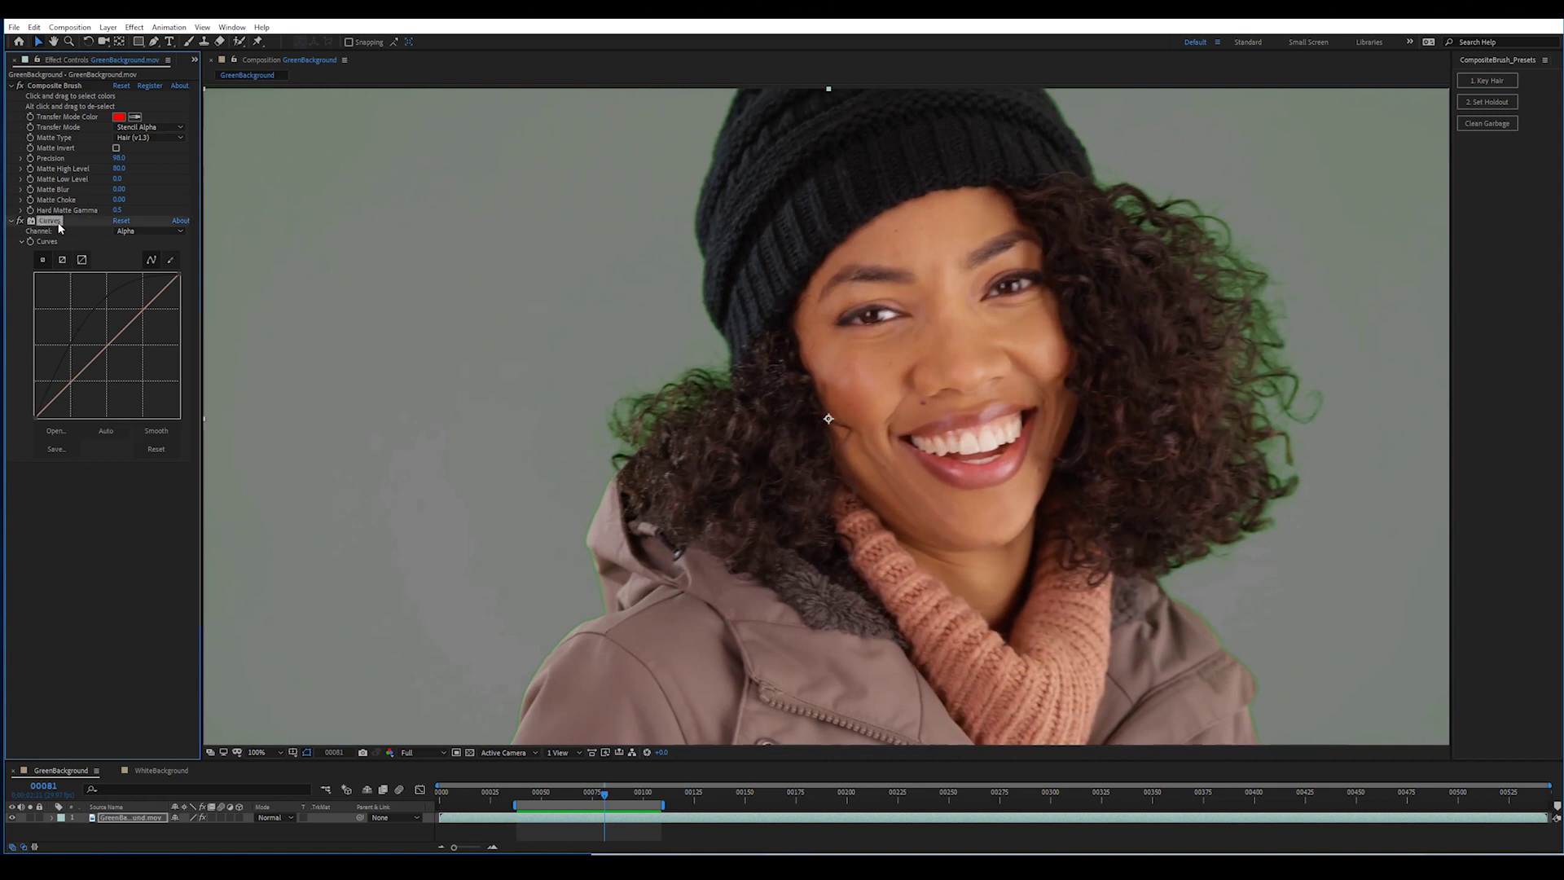
pyautogui.press('Delete')
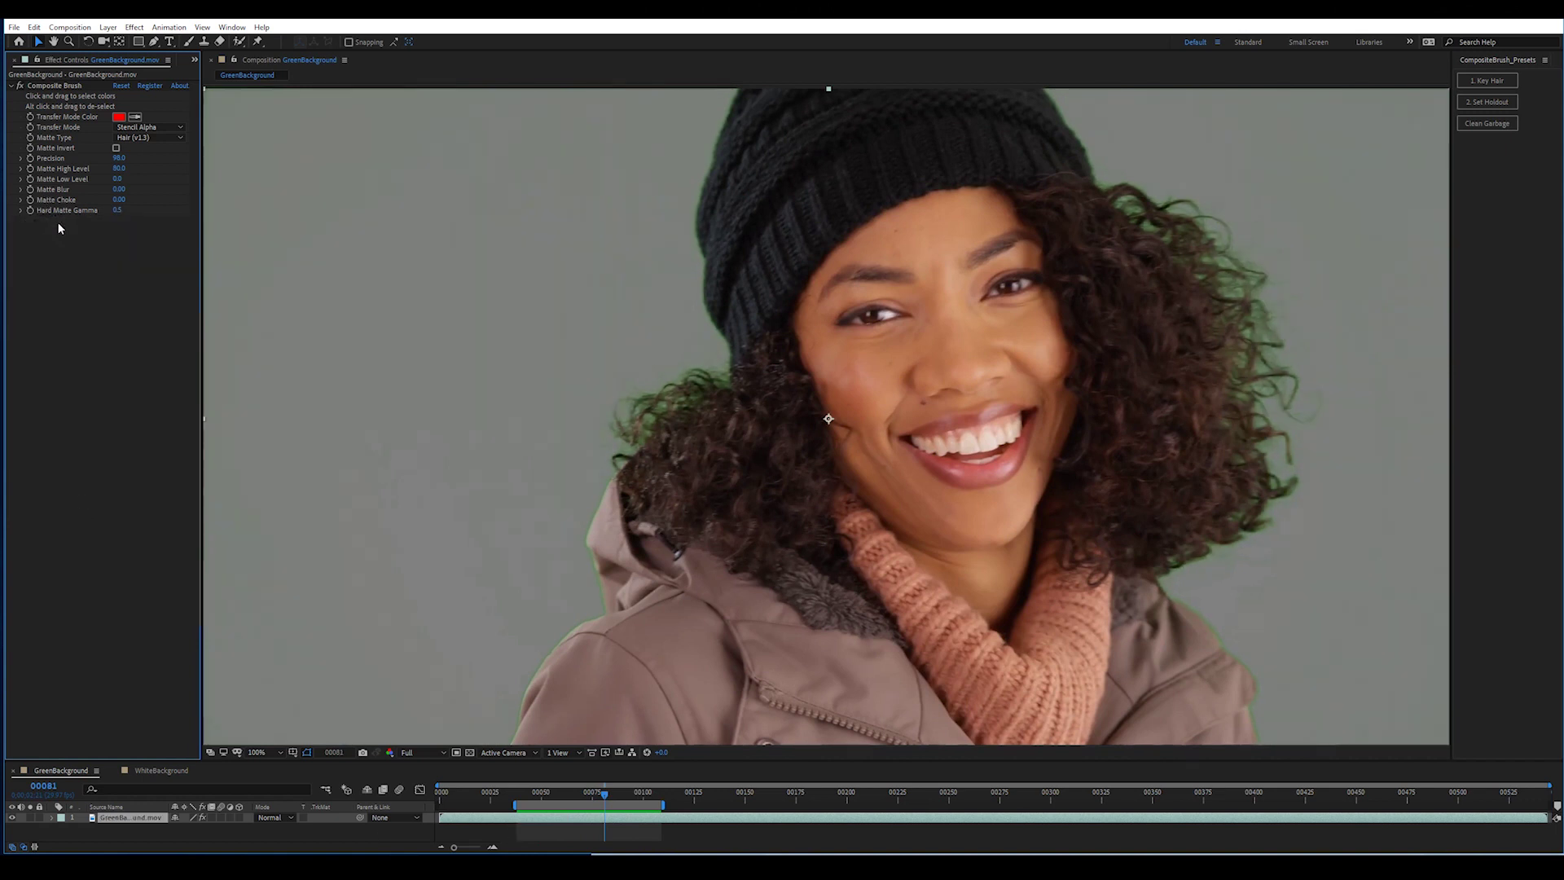
pyautogui.click(134, 27)
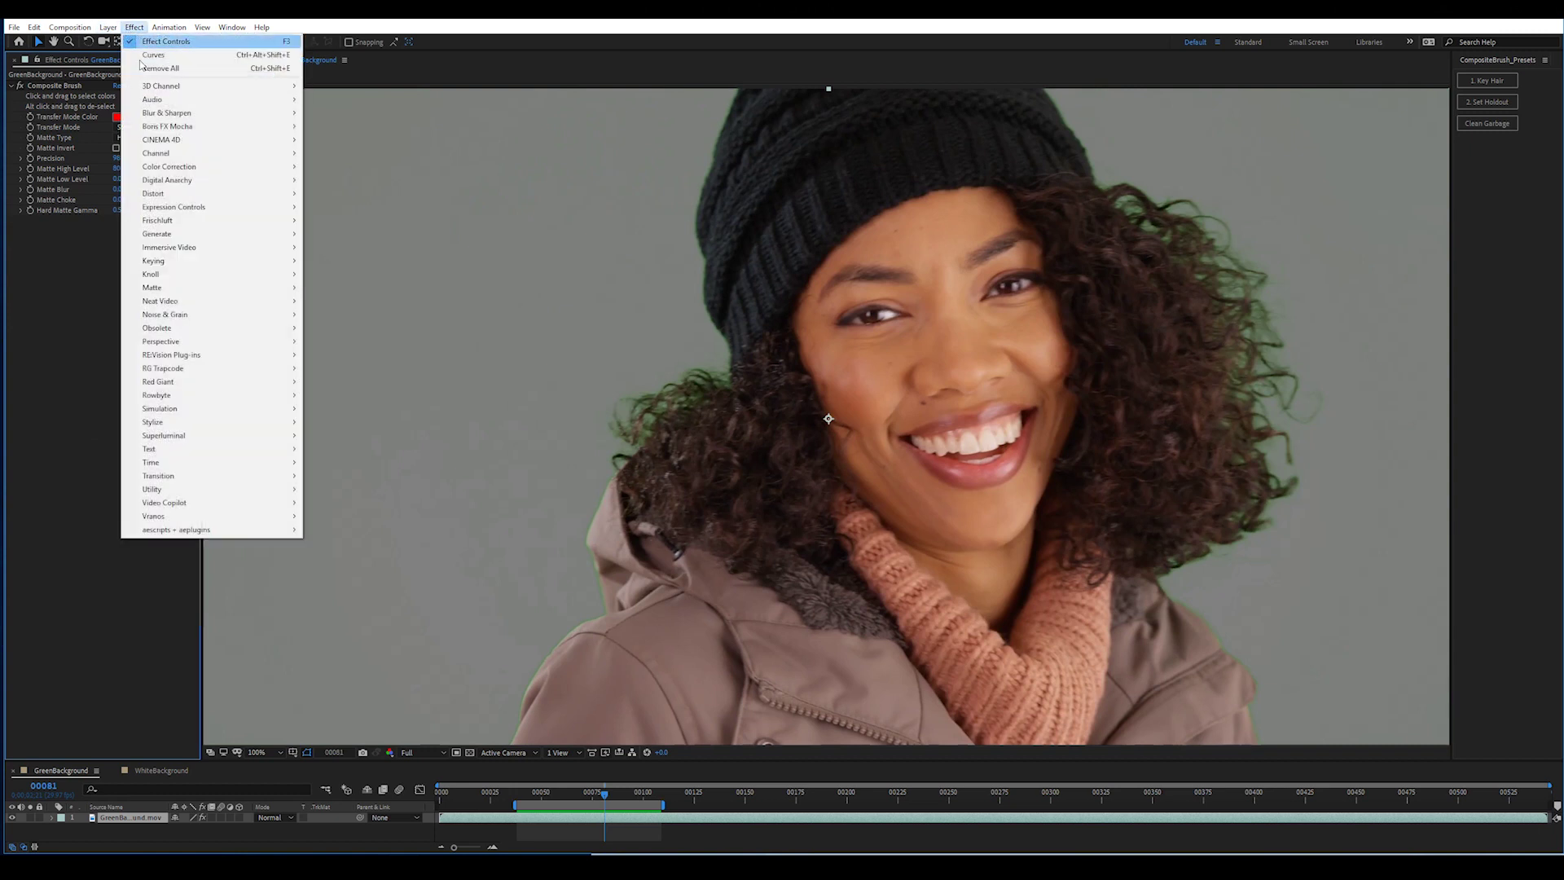
pyautogui.moveTo(176, 264)
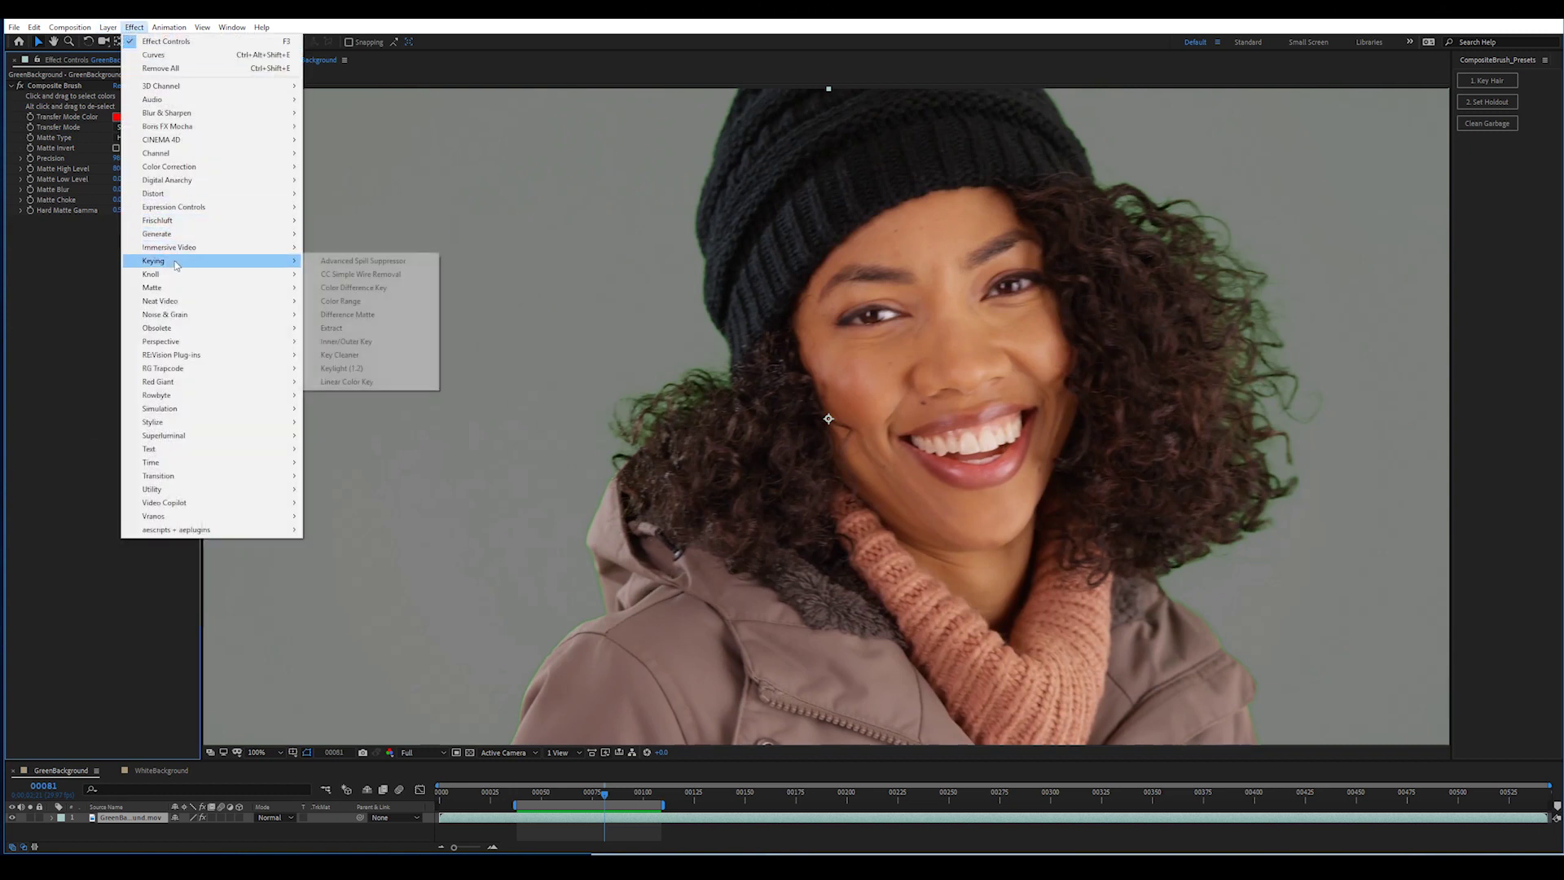
pyautogui.click(384, 261)
# Step: Place Snowy_mountain_range.jpg beneath the keyed footage as its background and preview the composite
pyautogui.click(195, 59)
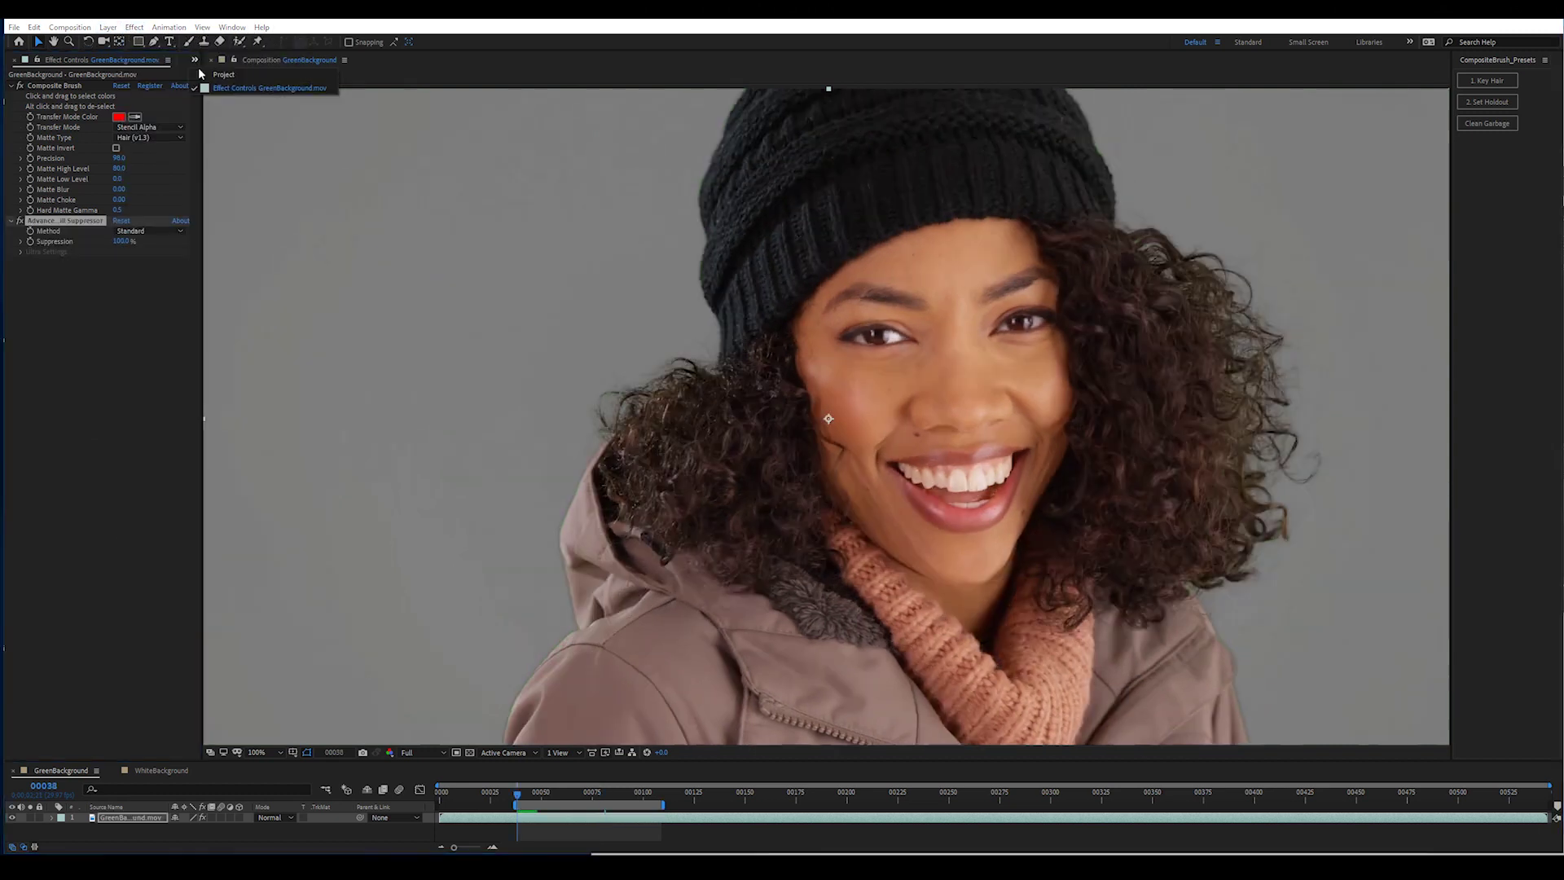
pyautogui.click(200, 75)
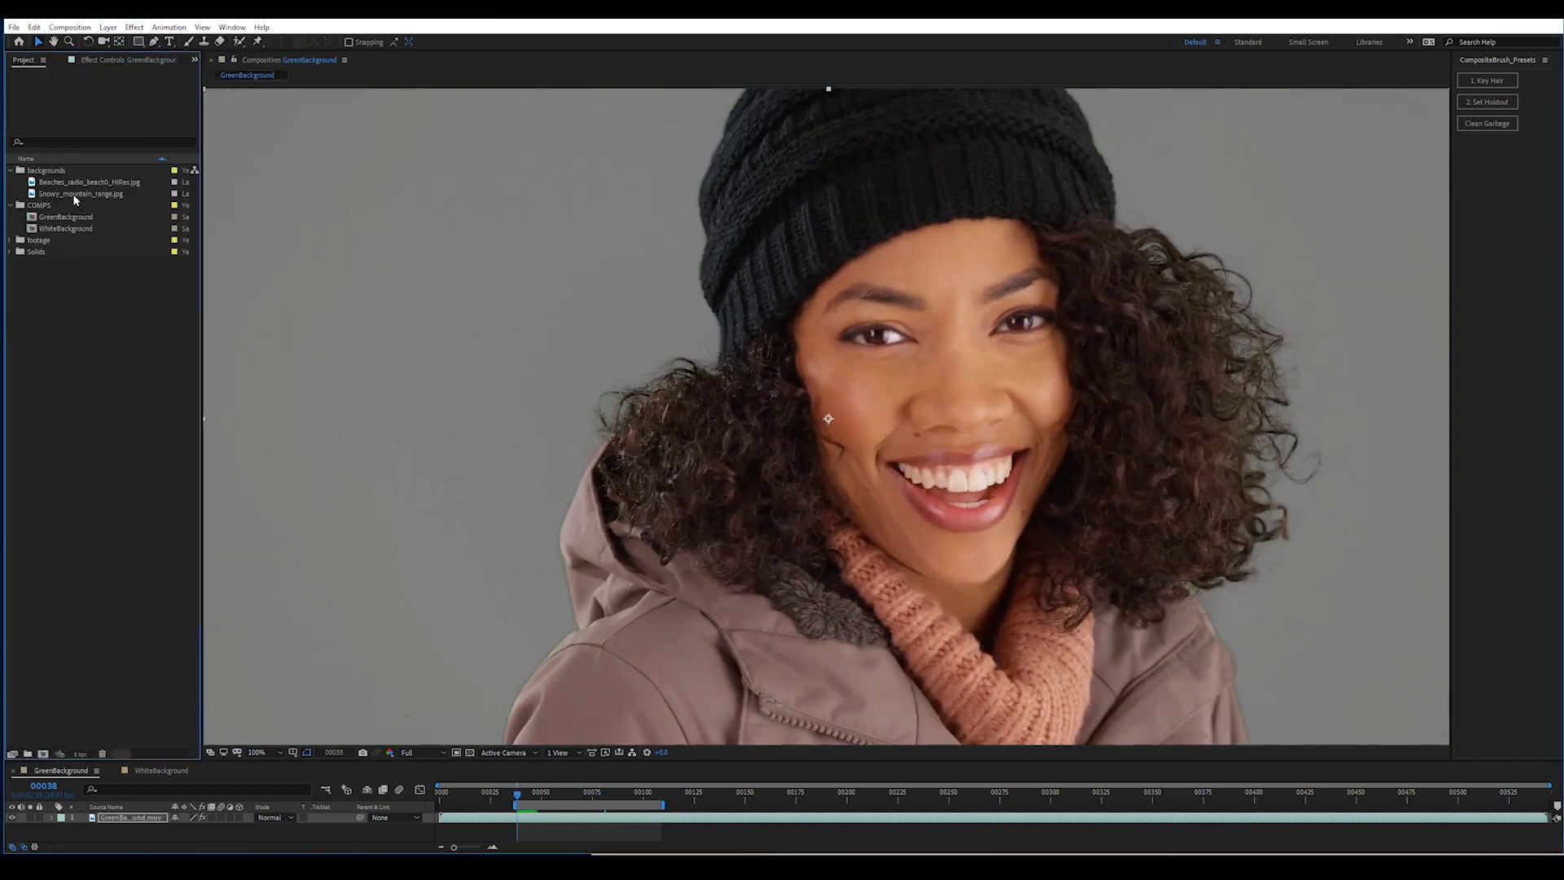
pyautogui.moveTo(71, 193); pyautogui.dragTo(154, 829)
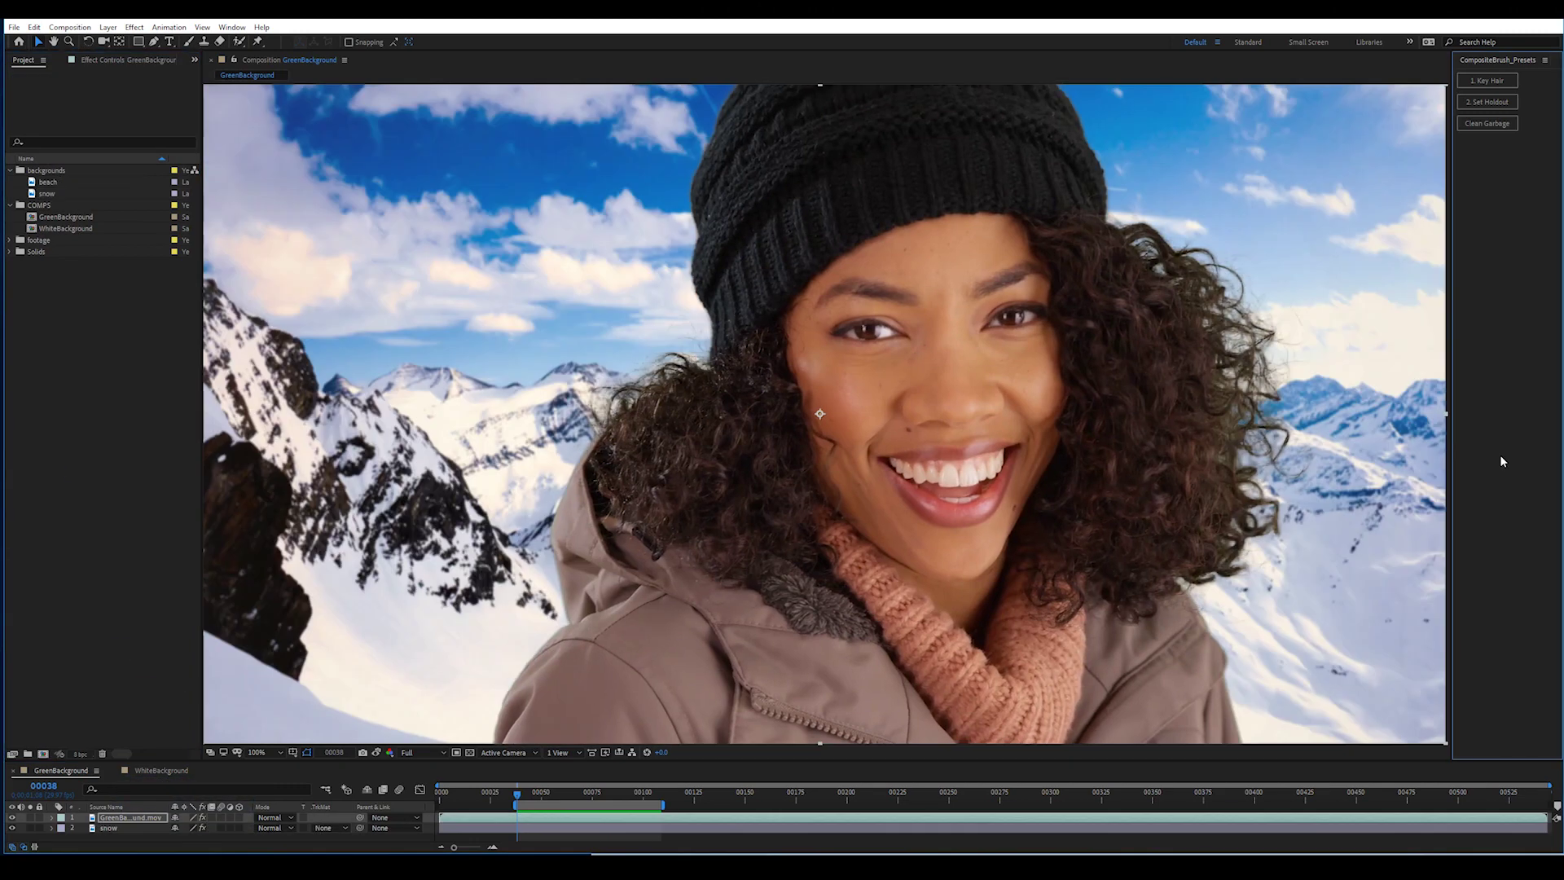
pyautogui.press('space')
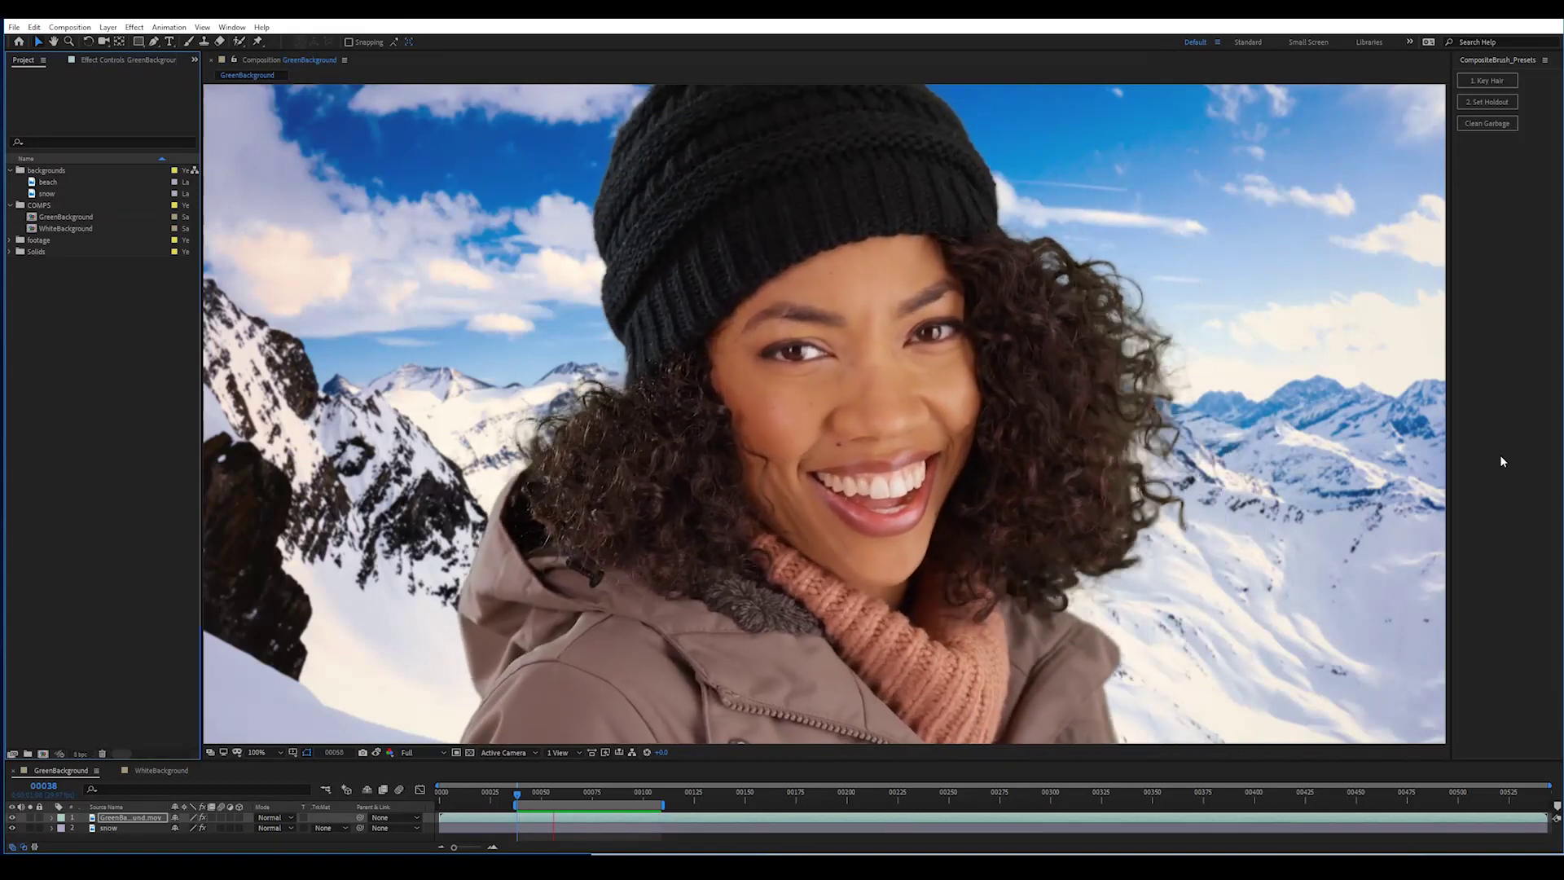
pyautogui.press('space')
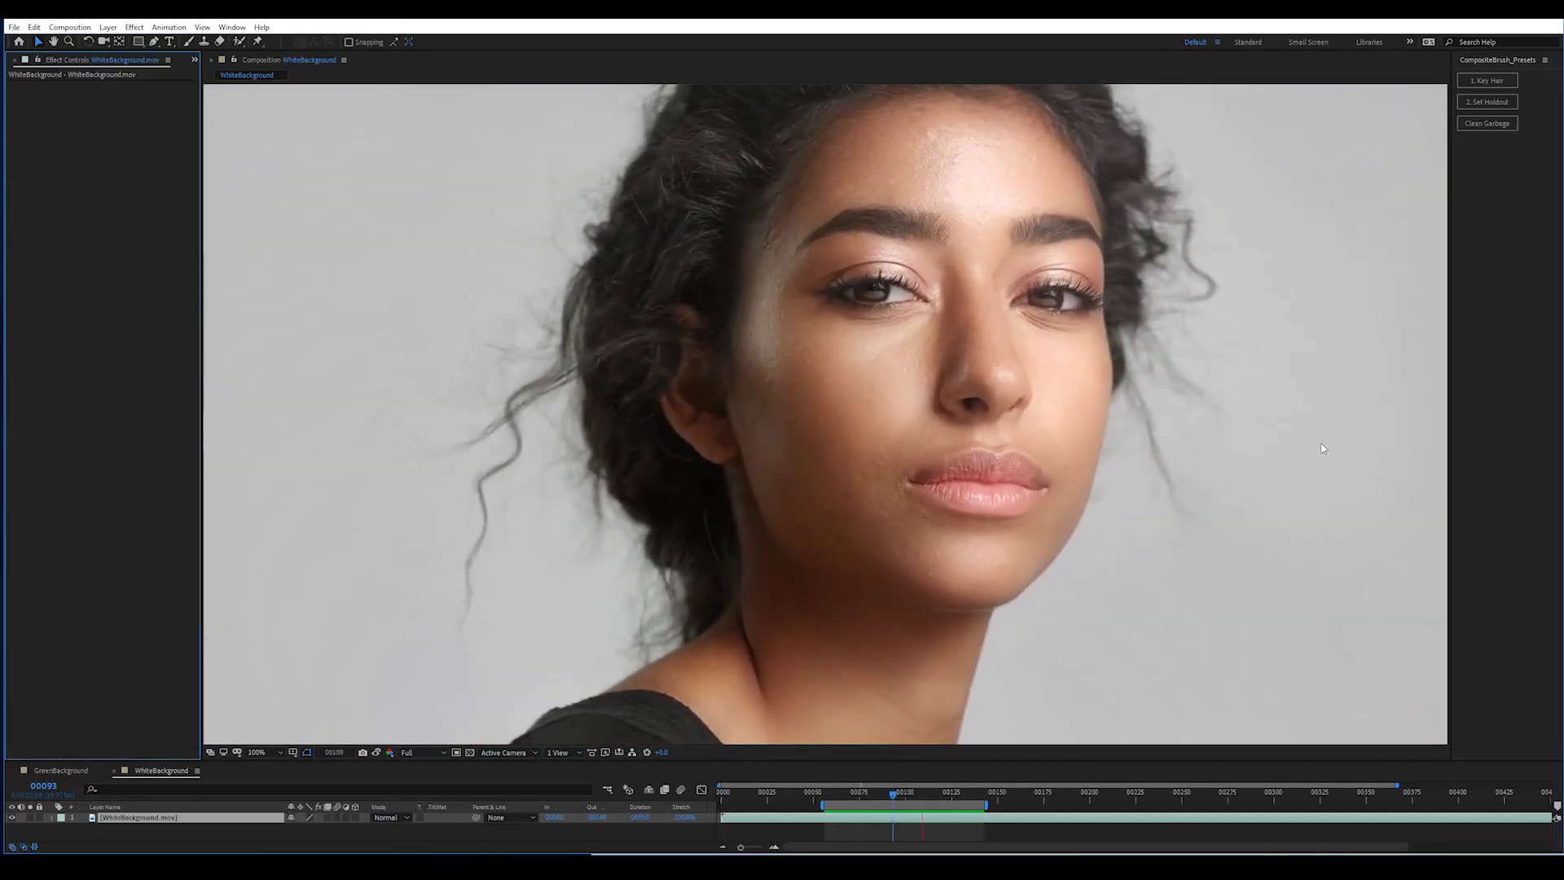
# Step: Add Keylight (1.2) to the WhiteBackground.mov layer at frame 56 and sample the light grey backdrop as Screen Colour
pyautogui.click(830, 794)
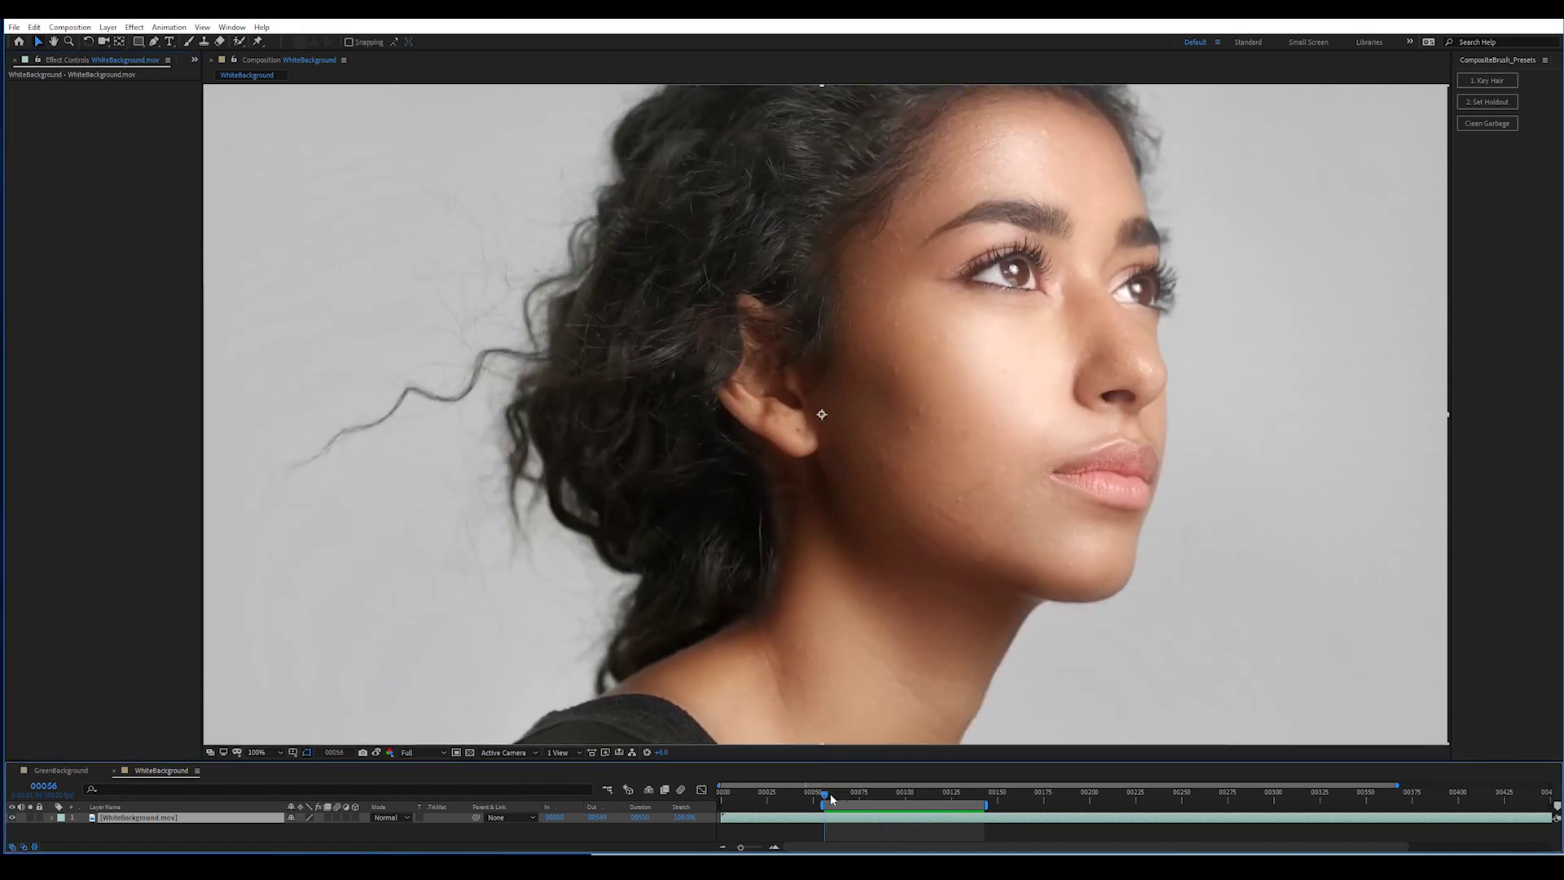
pyautogui.click(134, 27)
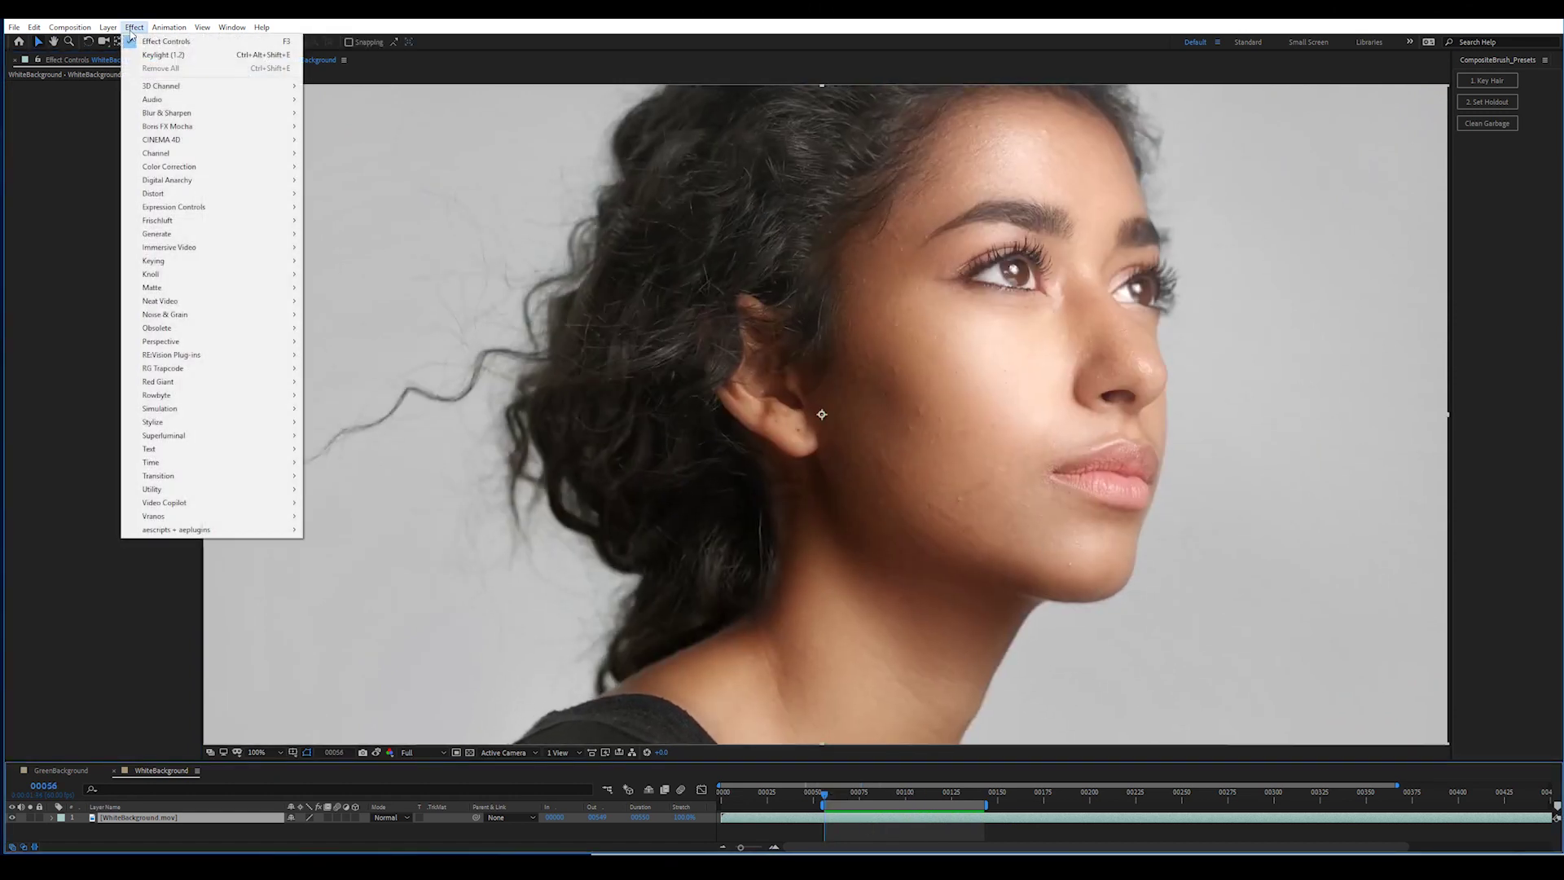
pyautogui.click(183, 56)
pyautogui.click(135, 162)
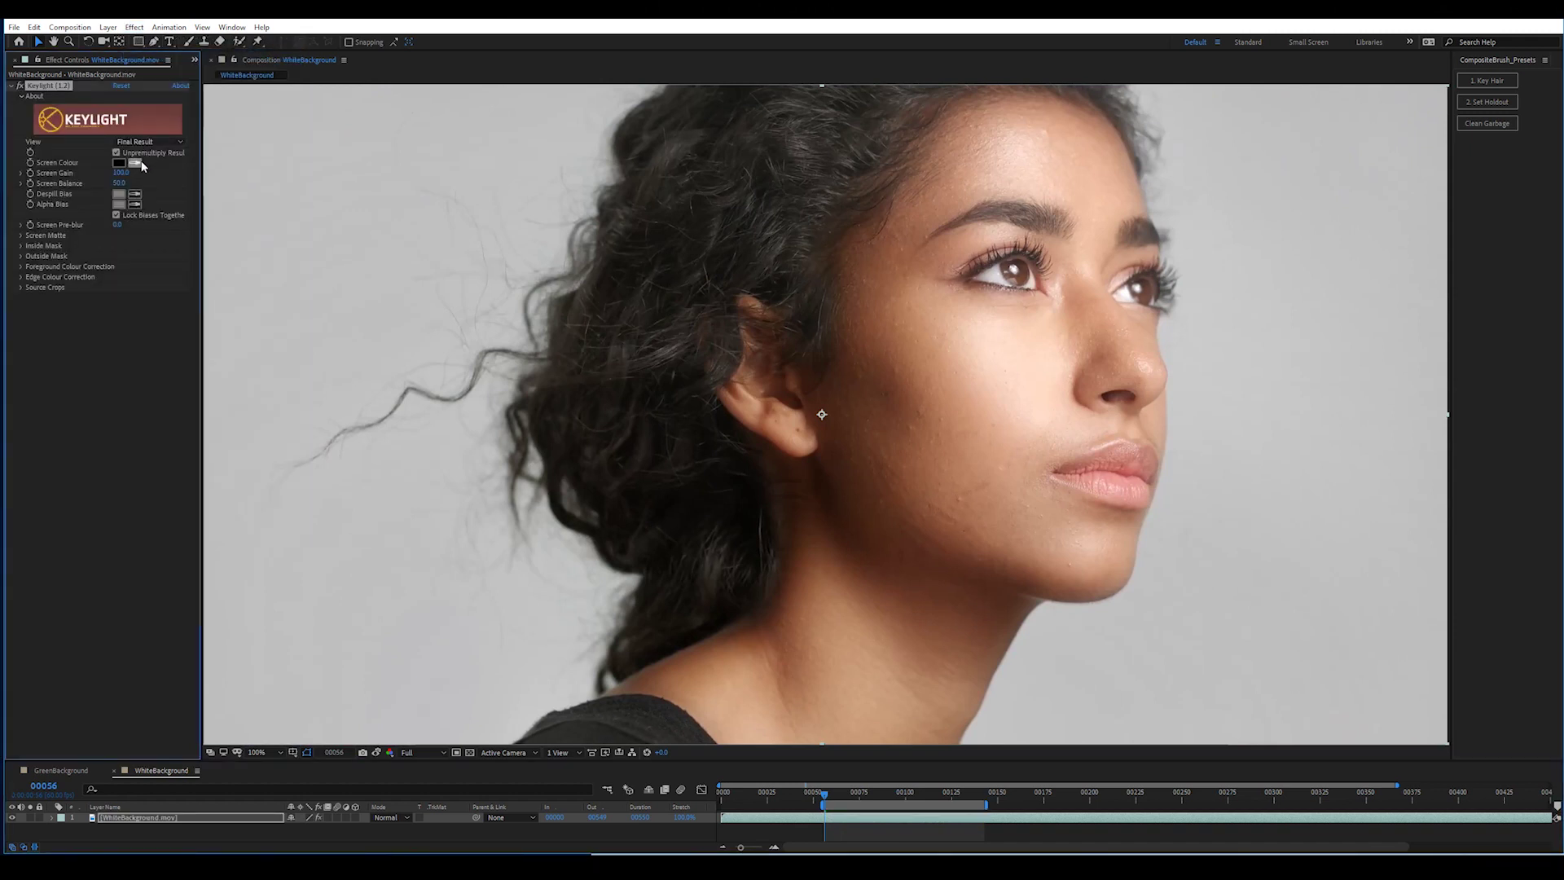
pyautogui.click(1320, 652)
pyautogui.press('space')
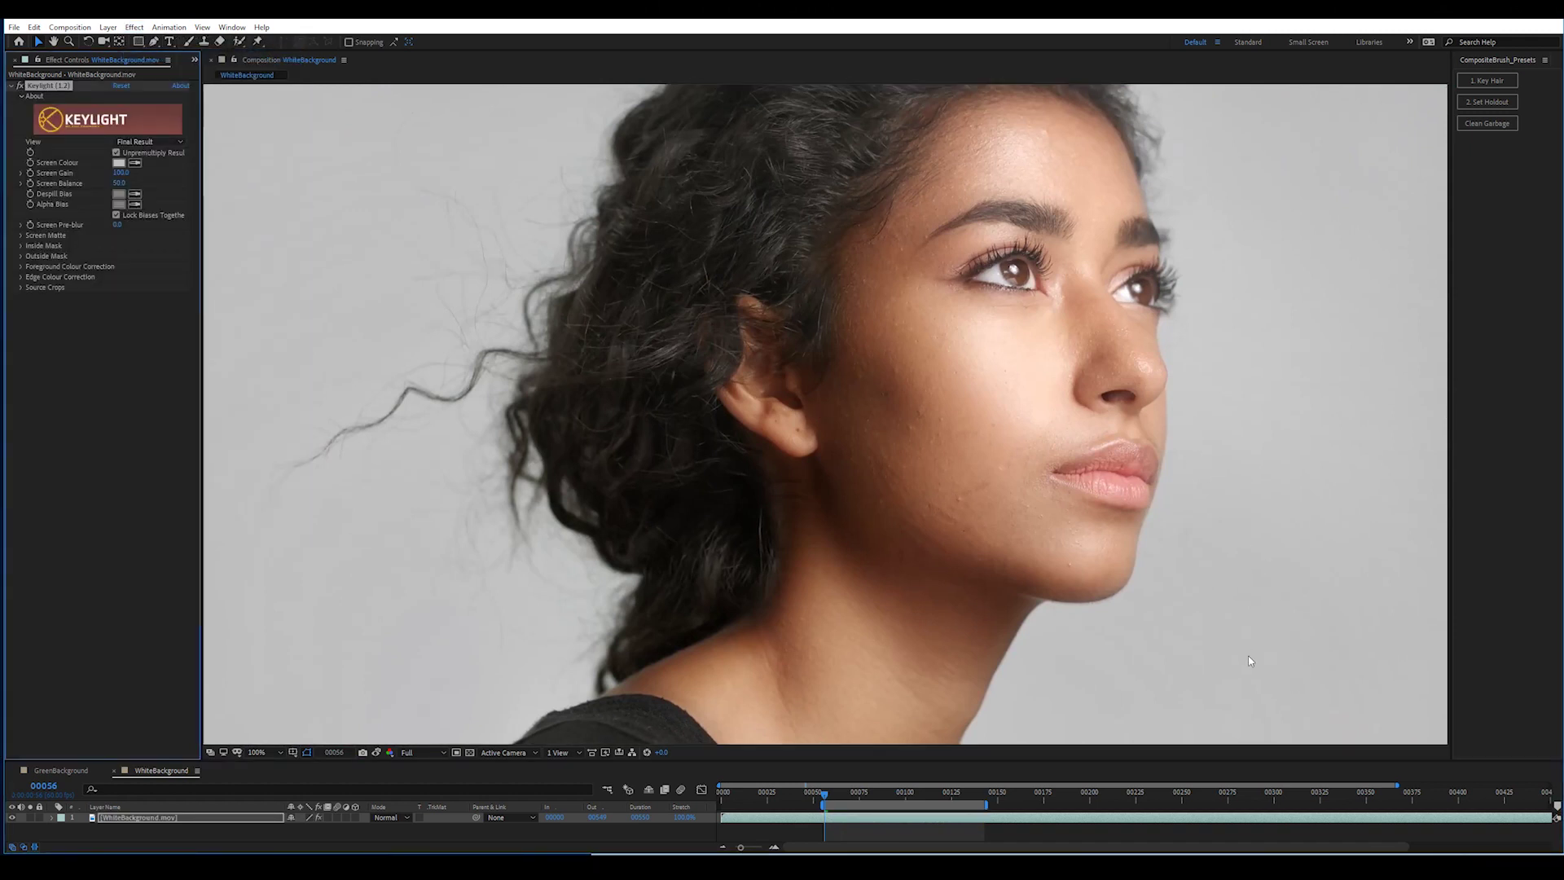
# Step: Set Keylight's Screen Colour to C7BDBD and preview the resulting key
pyautogui.click(119, 163)
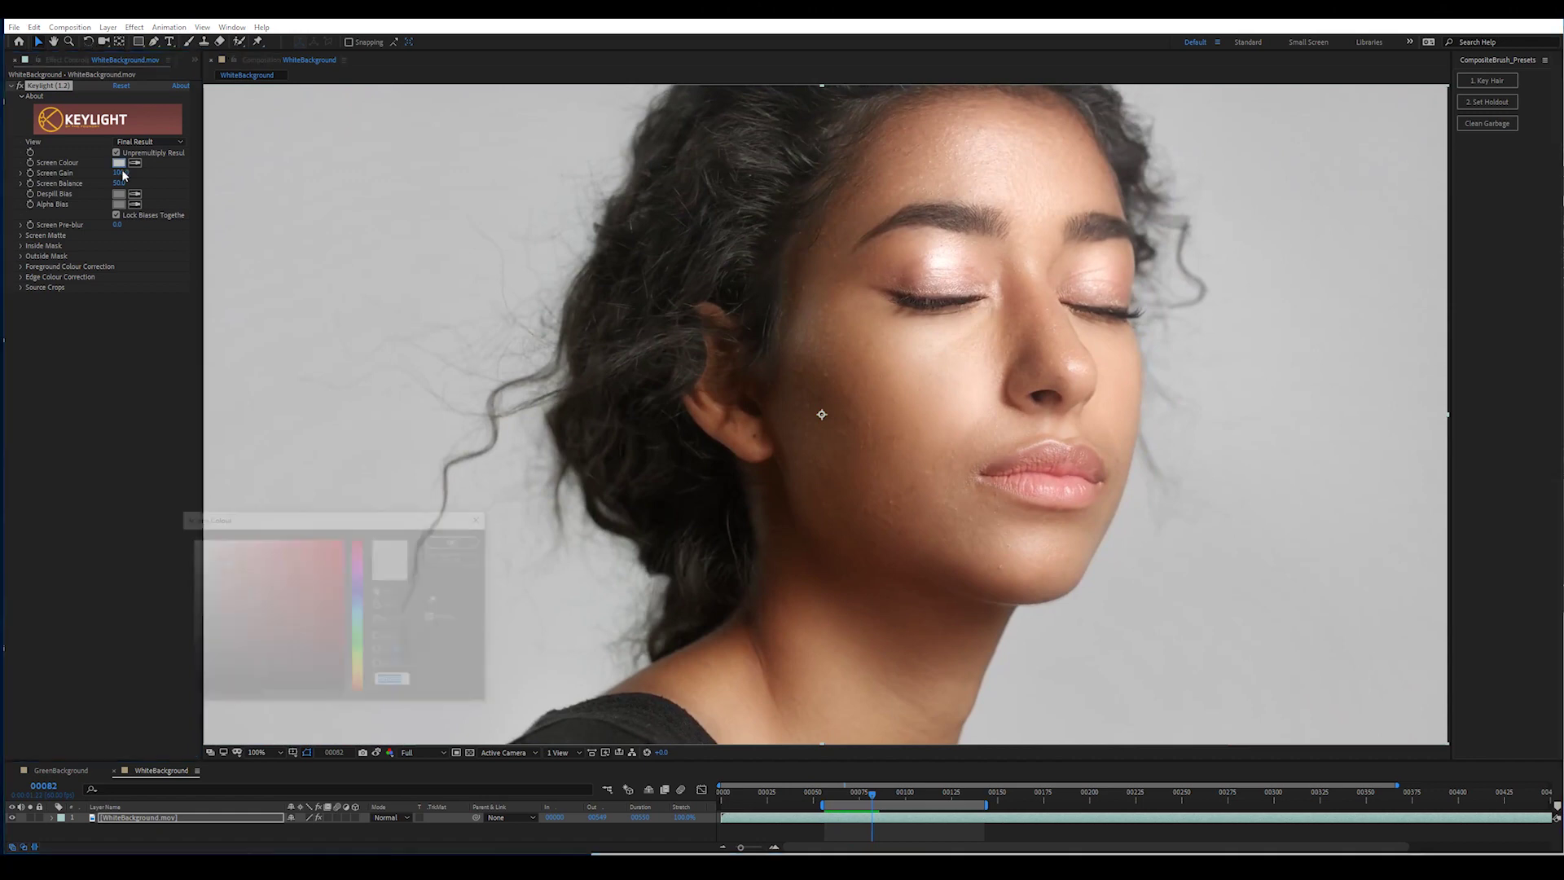
pyautogui.click(192, 572)
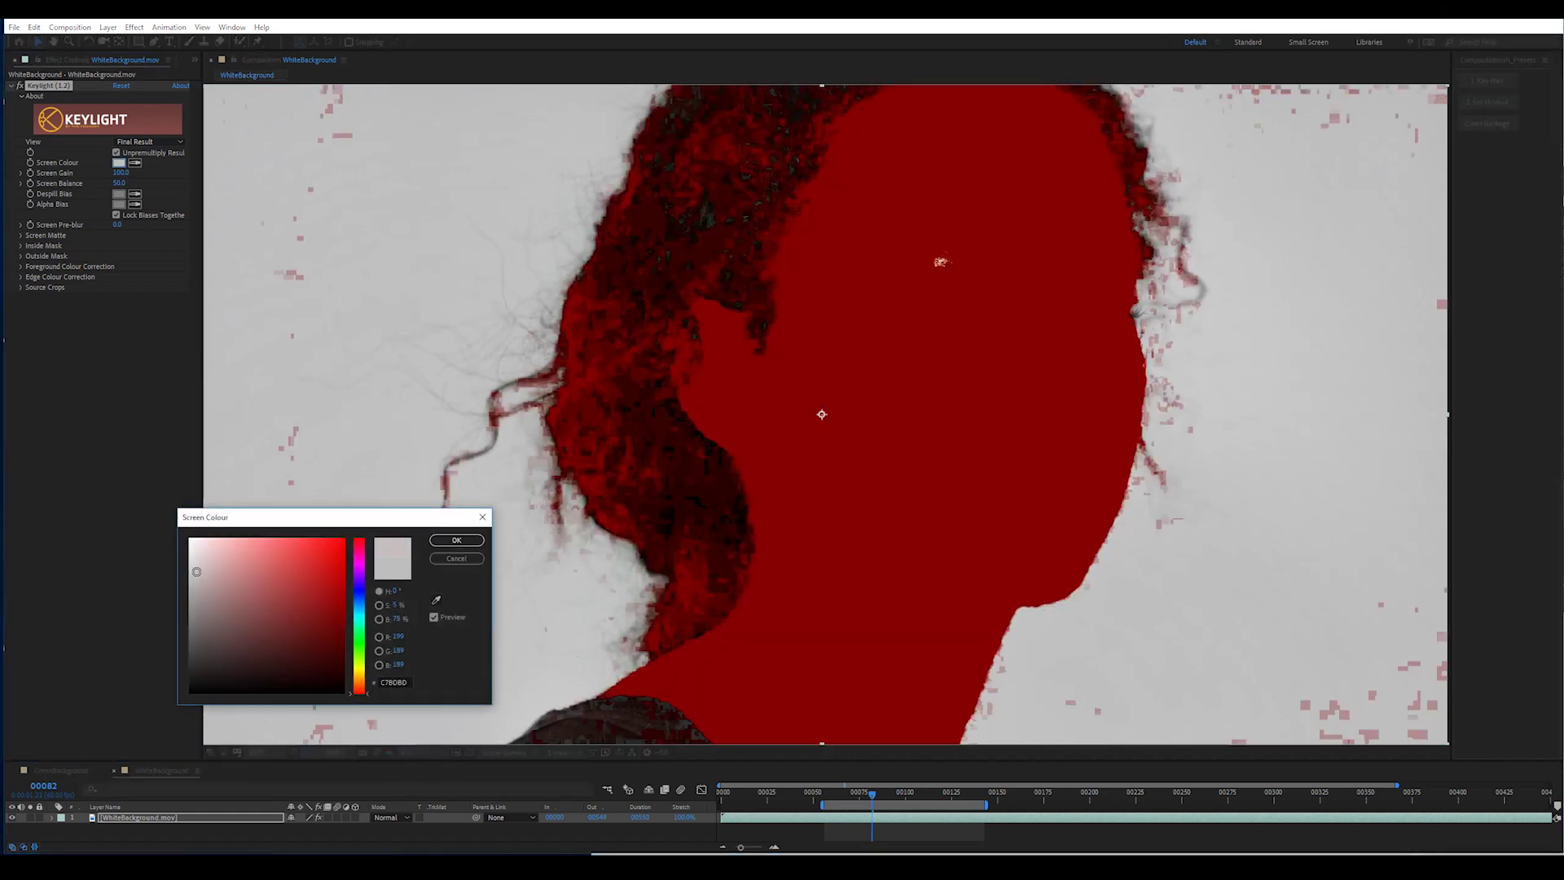
pyautogui.press('Return')
pyautogui.press('space')
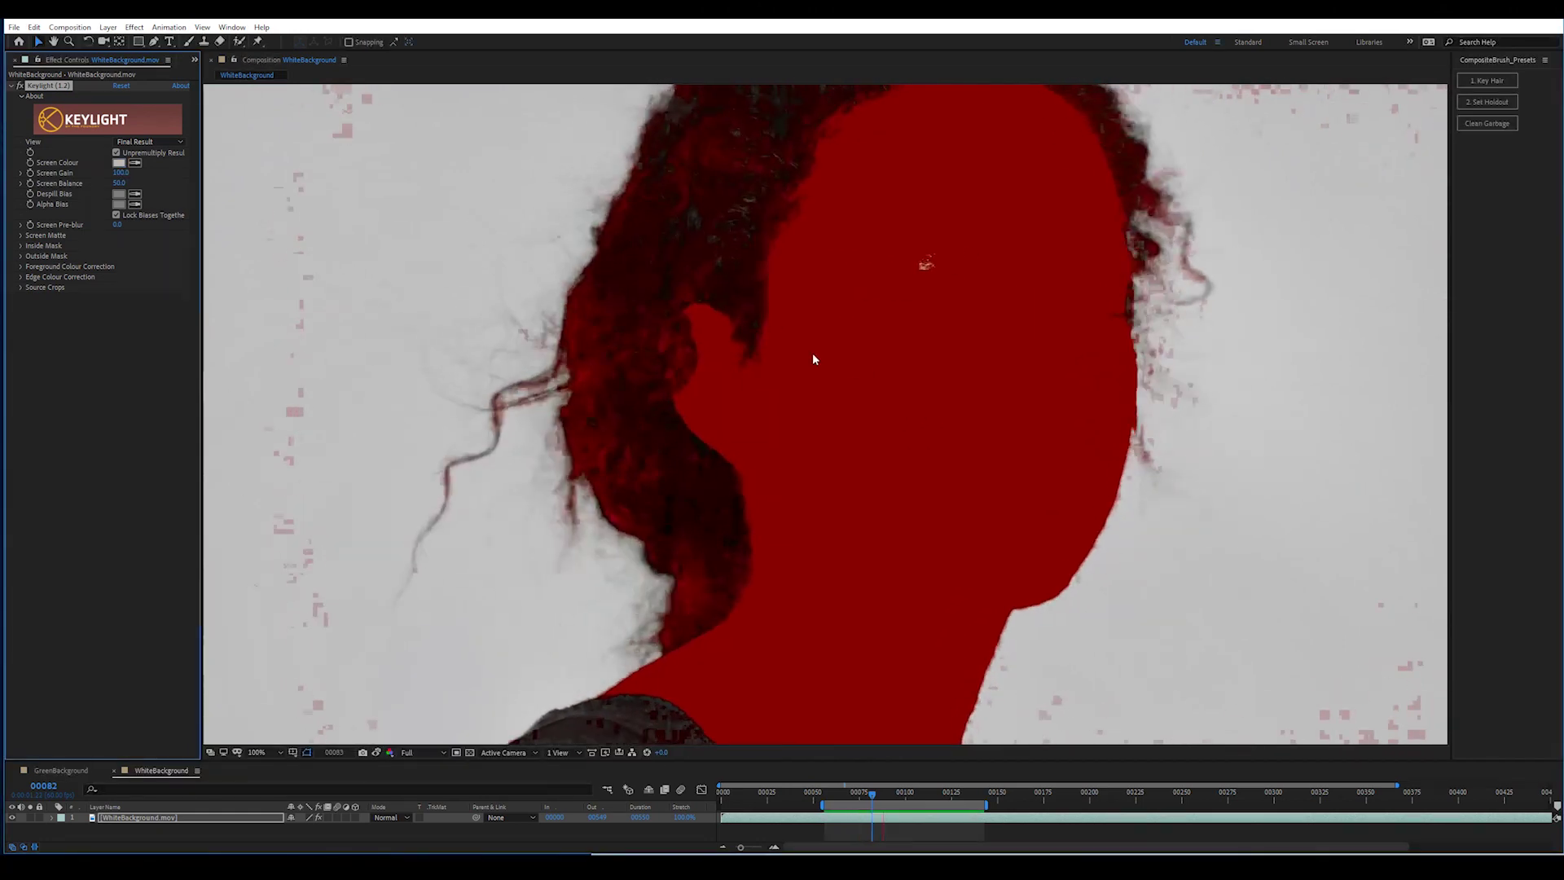
pyautogui.press('space')
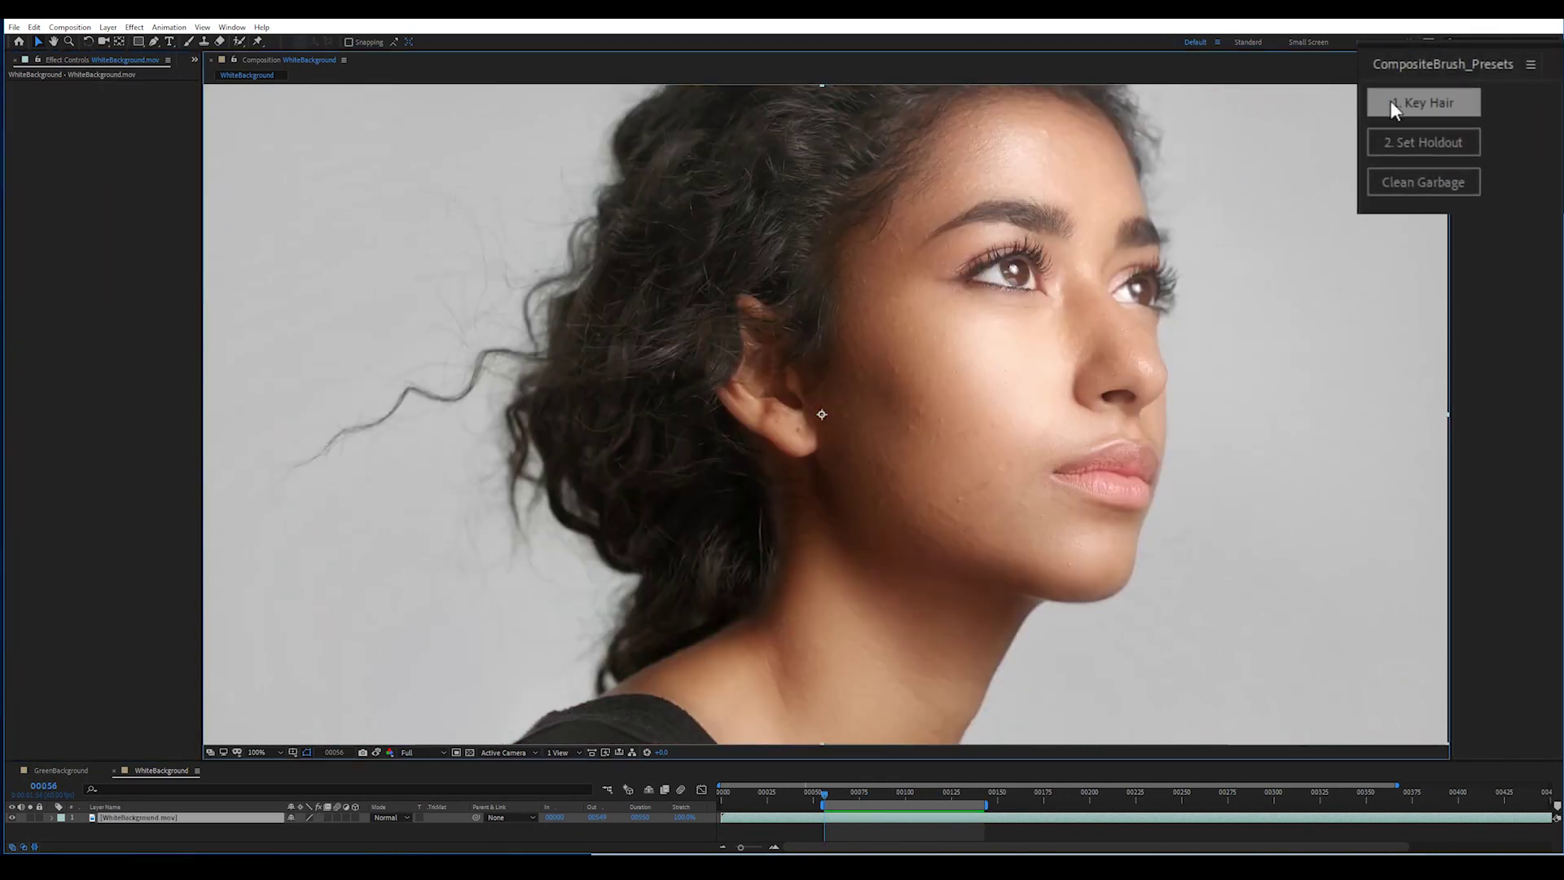
# Step: Apply the Key Hair preset to the WhiteBackground.mov layer and brush over the dark hair in front of the ear to key it
pyautogui.click(1394, 106)
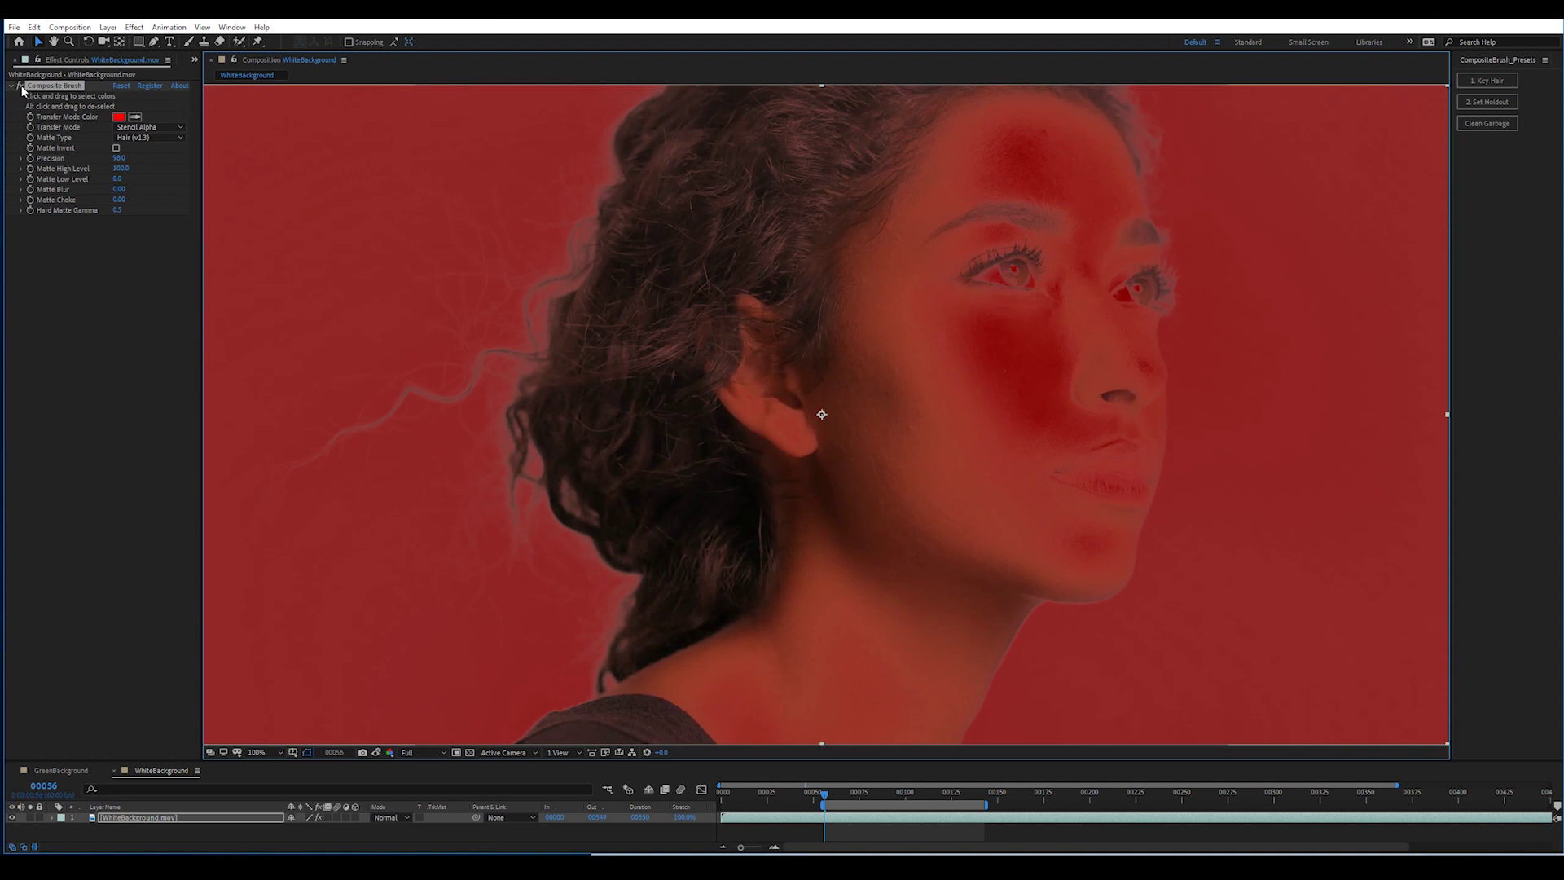
pyautogui.moveTo(816, 147); pyautogui.dragTo(833, 240)
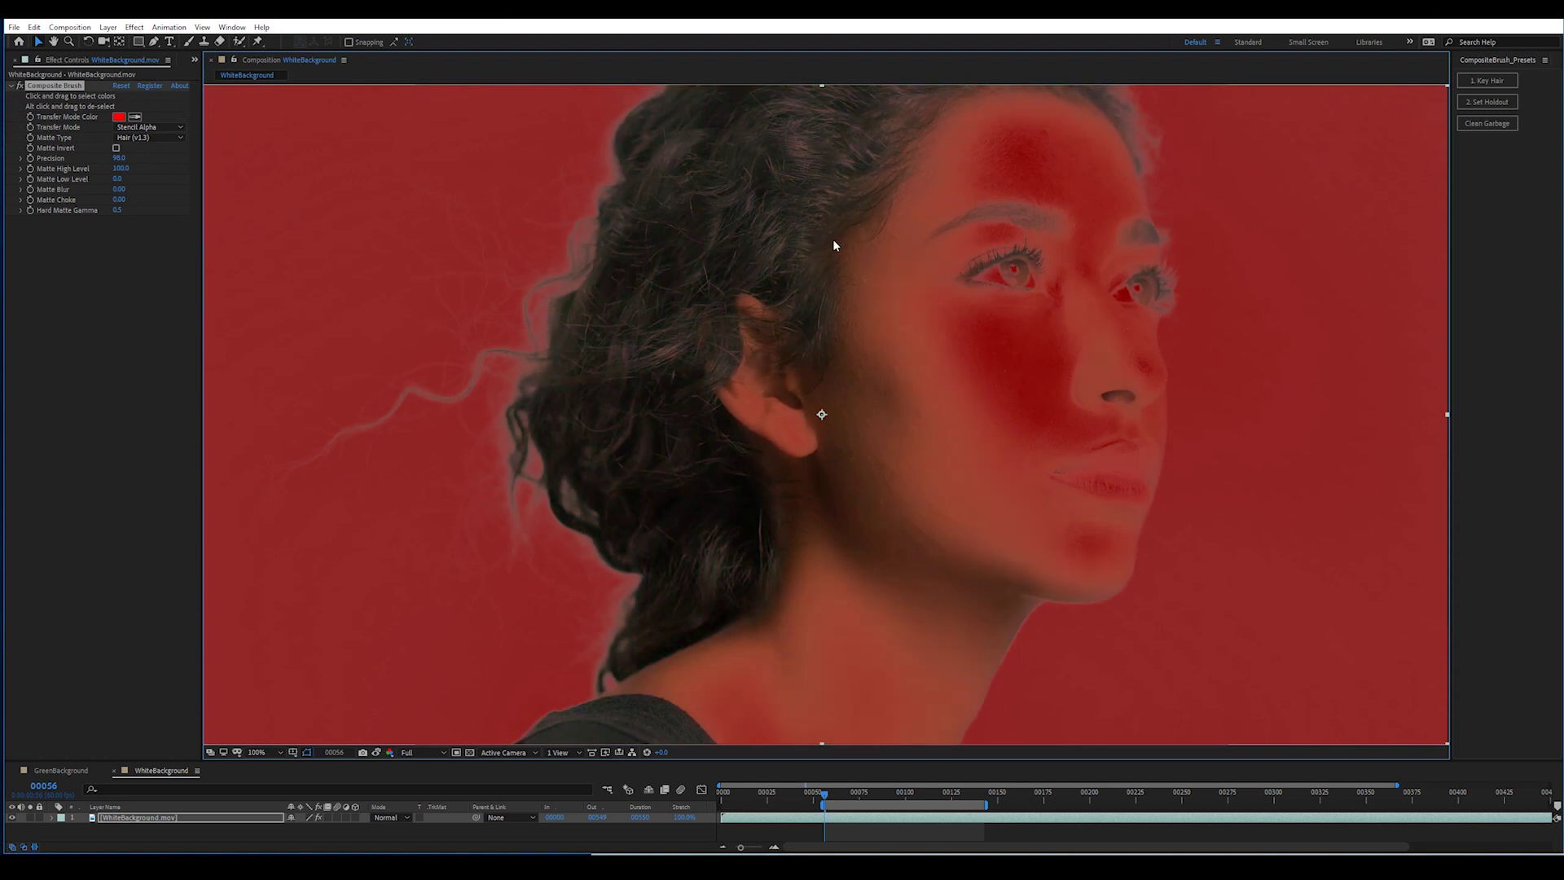
# Step: Add a Curves effect to the keyed WhiteBackground.mov layer and set its channel to Alpha
pyautogui.click(134, 27)
pyautogui.moveTo(228, 168)
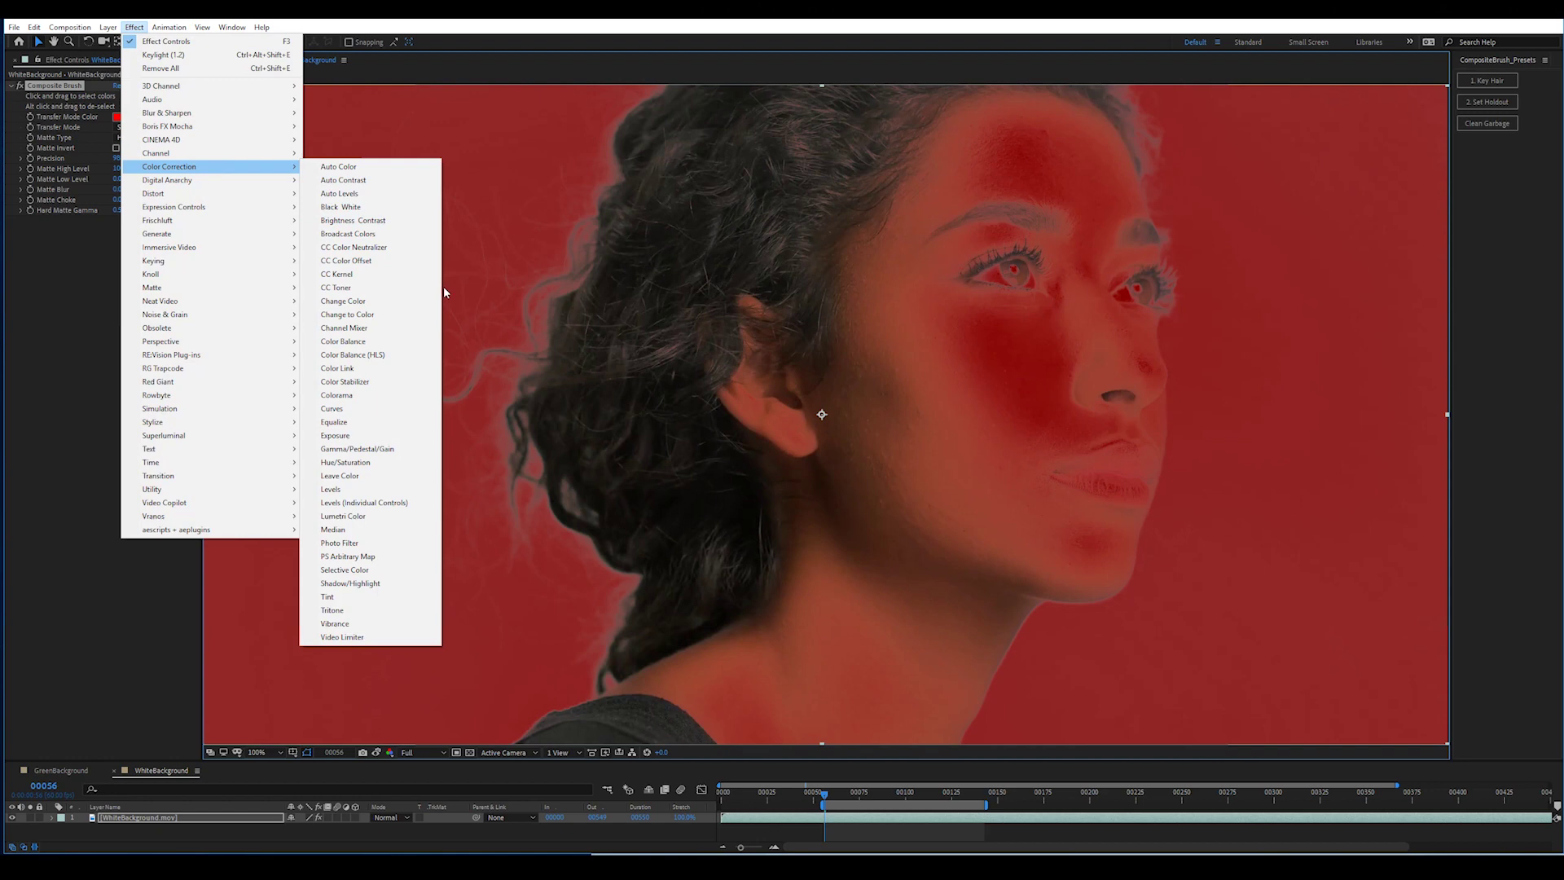
pyautogui.click(391, 408)
pyautogui.click(149, 231)
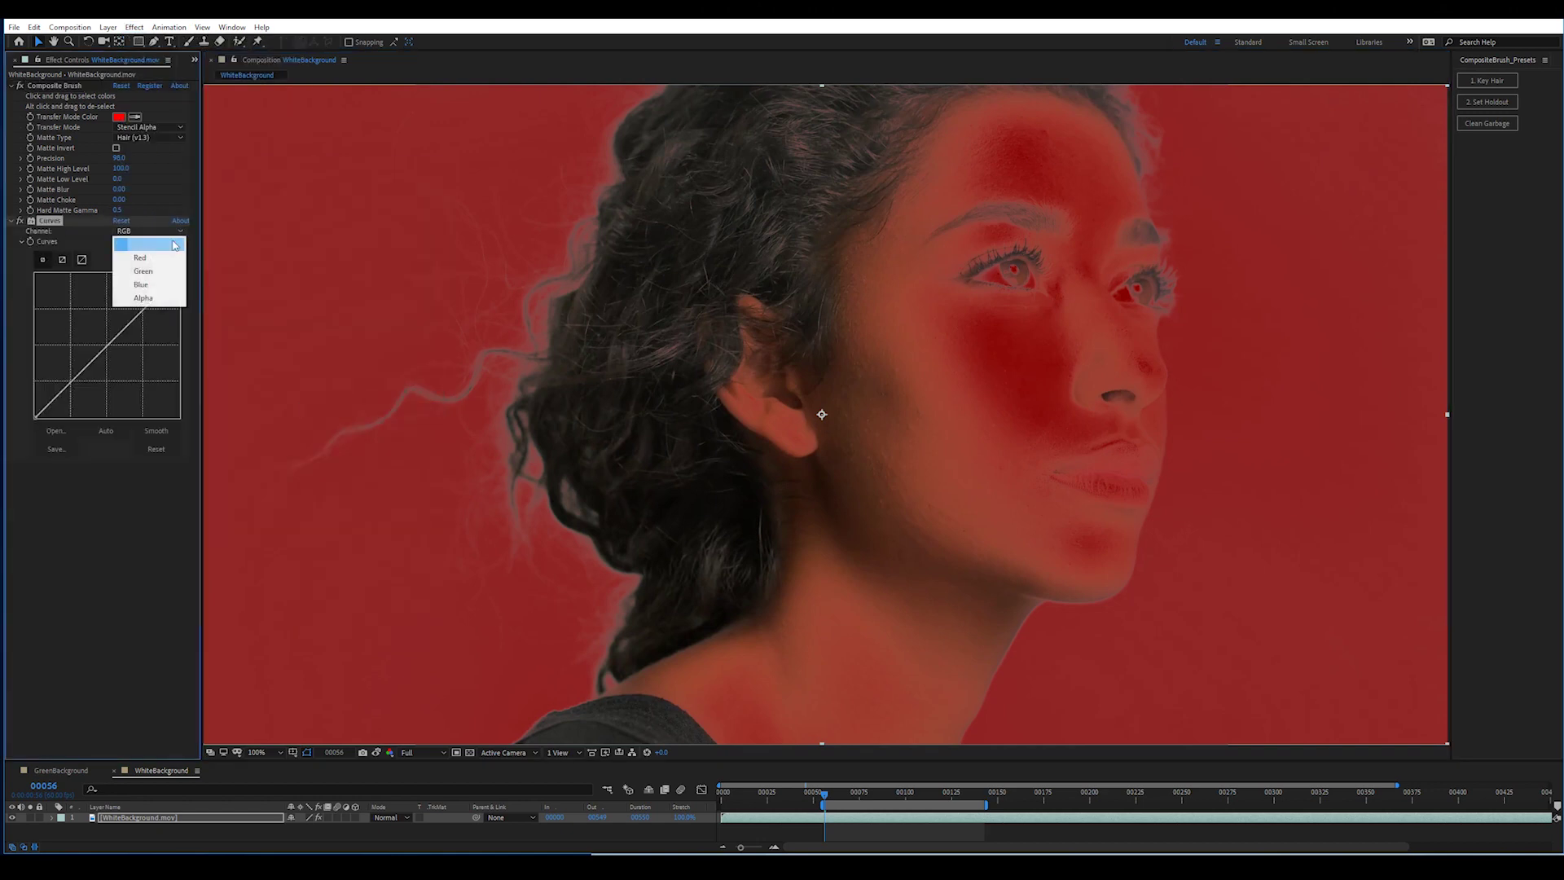
pyautogui.click(144, 298)
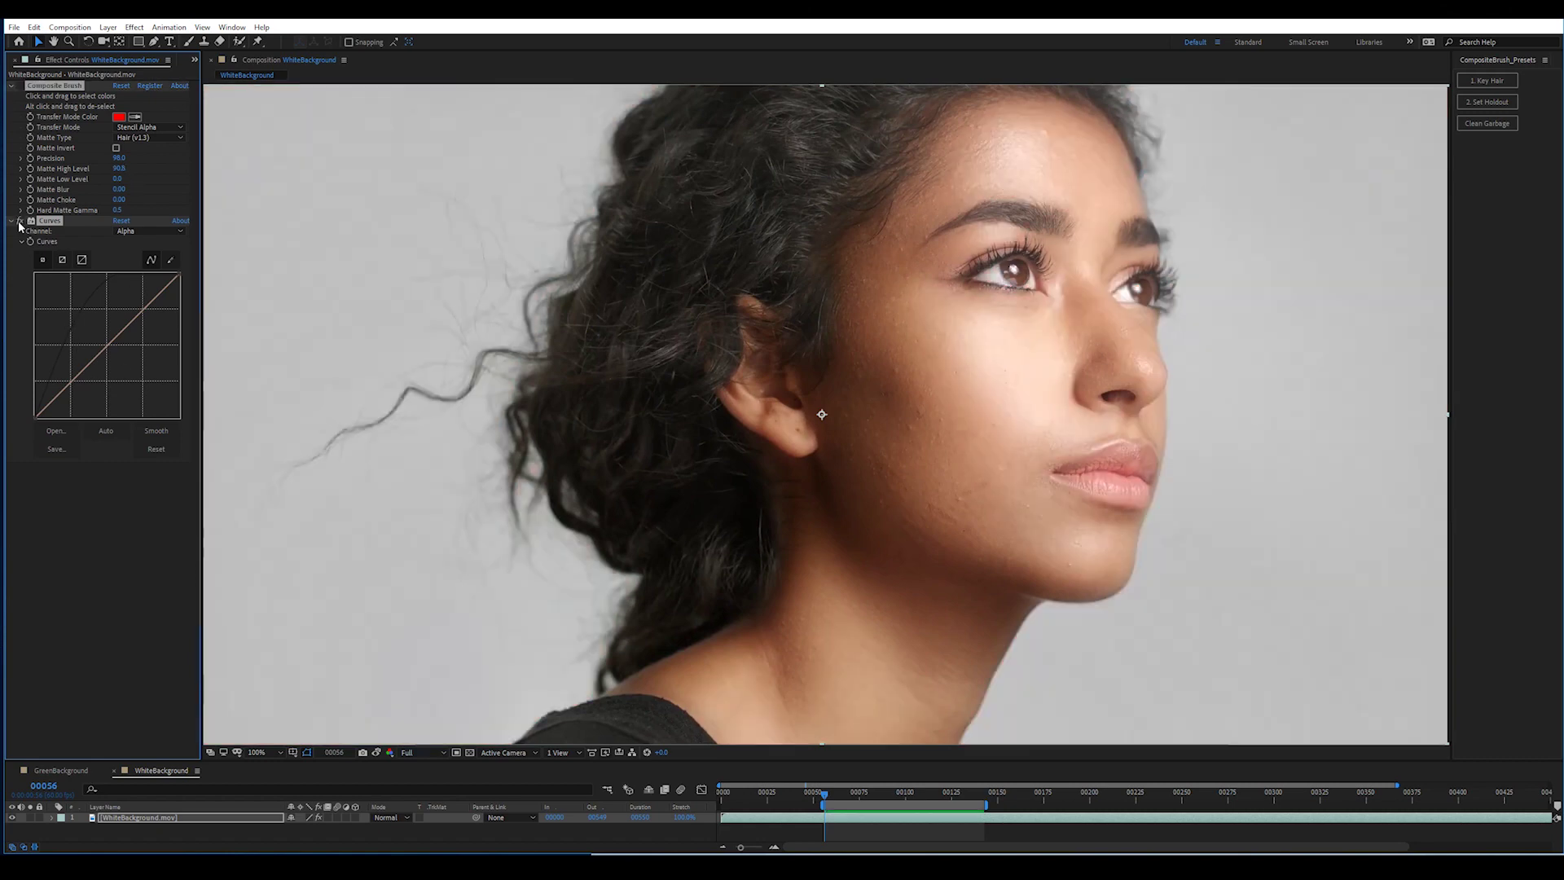
# Step: Compare the hair matte with the Curves effect off and on, and delete the Curves effect
pyautogui.click(20, 222)
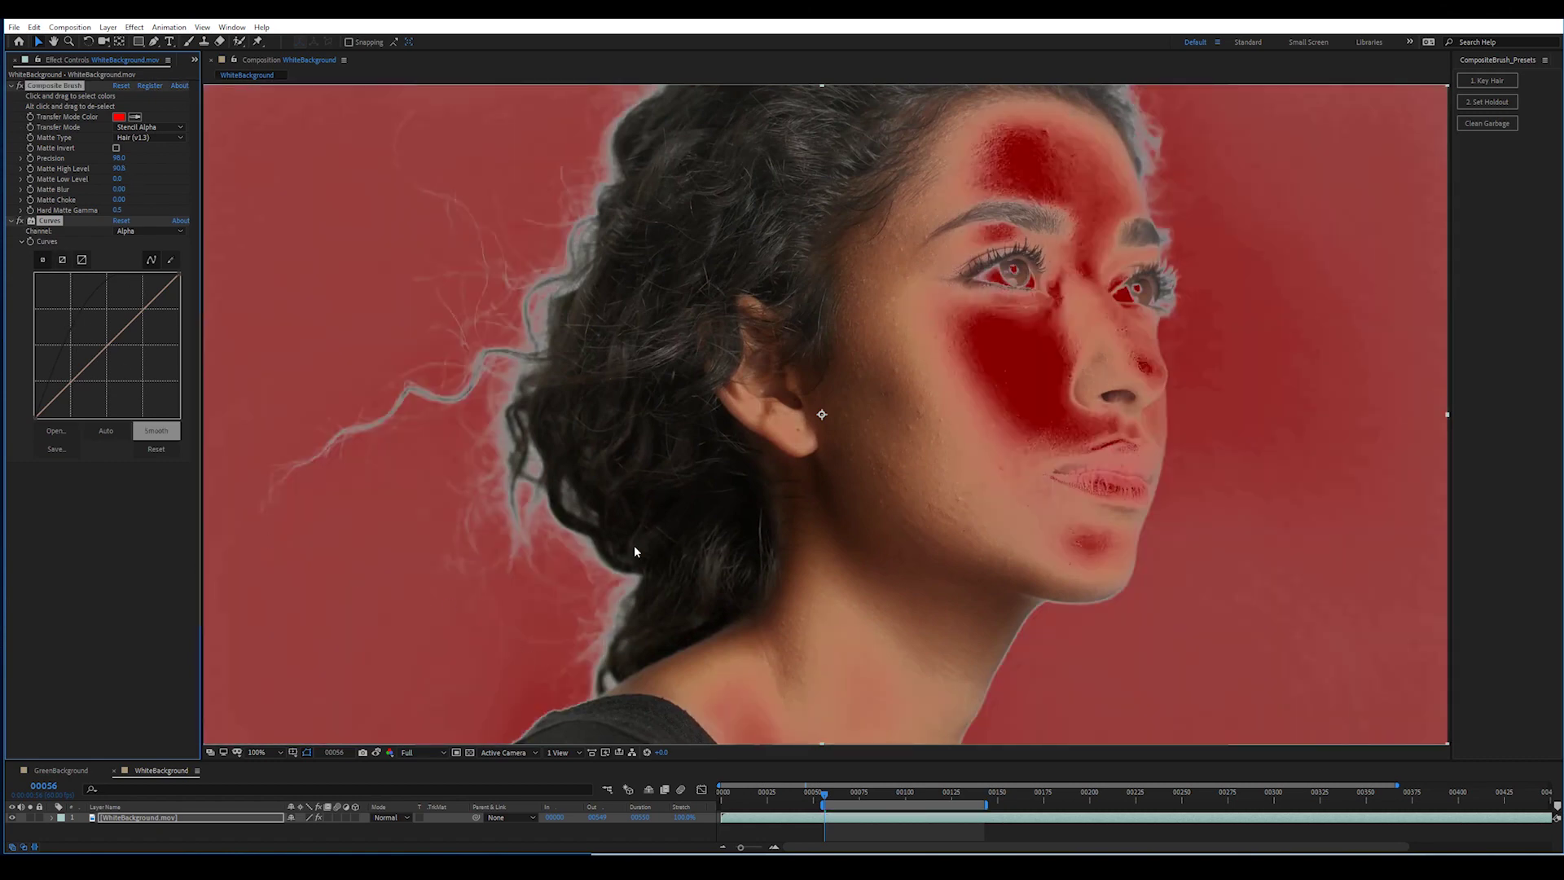
pyautogui.click(22, 221)
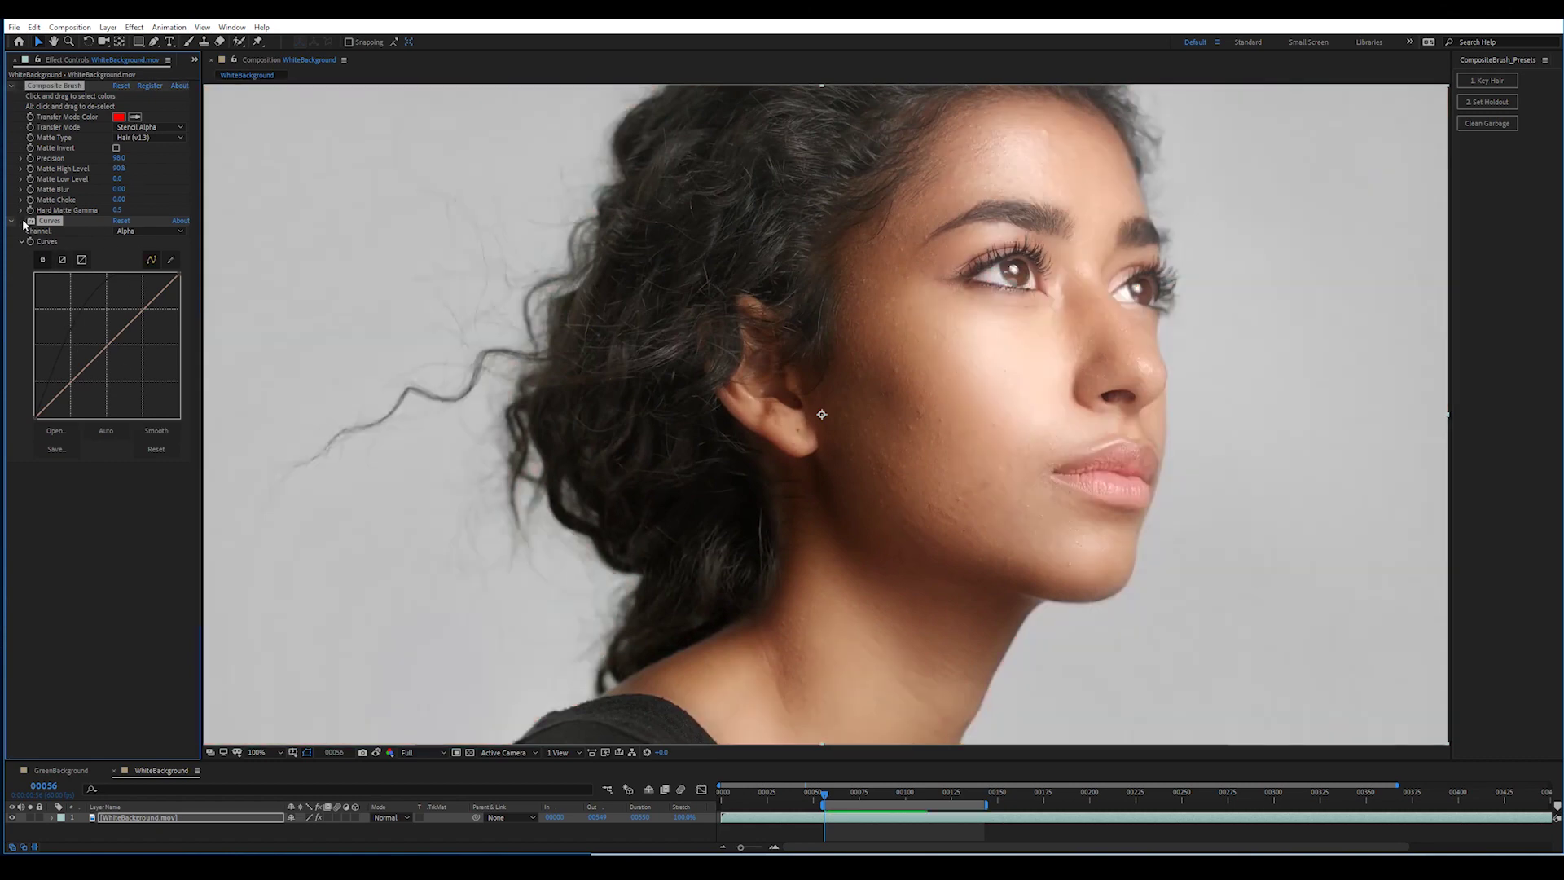
pyautogui.click(22, 221)
pyautogui.click(22, 220)
pyautogui.click(22, 221)
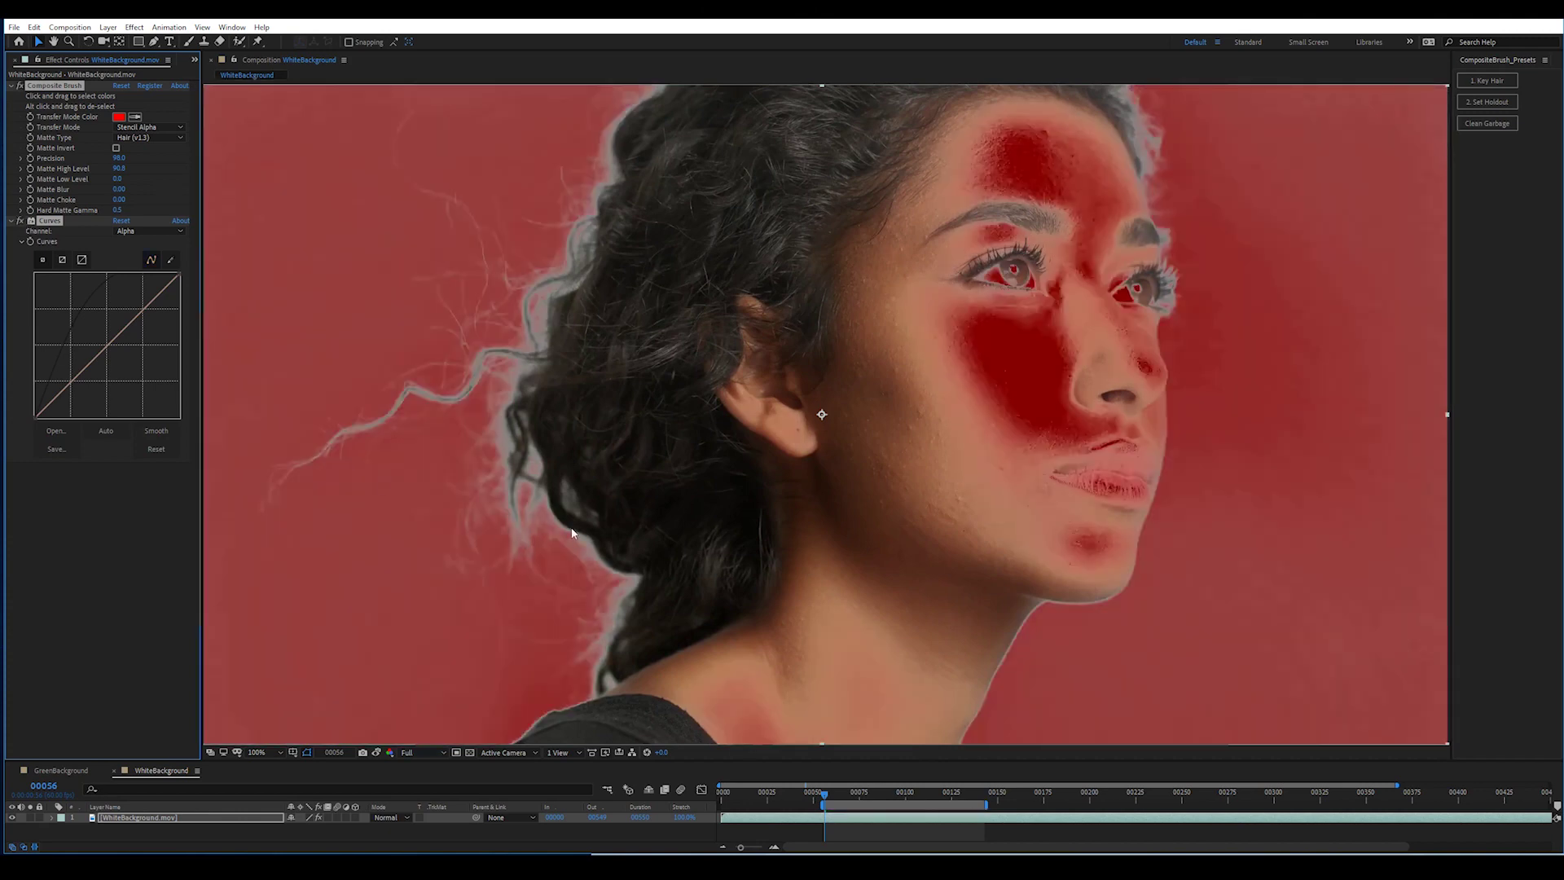
pyautogui.press('Delete')
pyautogui.moveTo(824, 794); pyautogui.dragTo(991, 798)
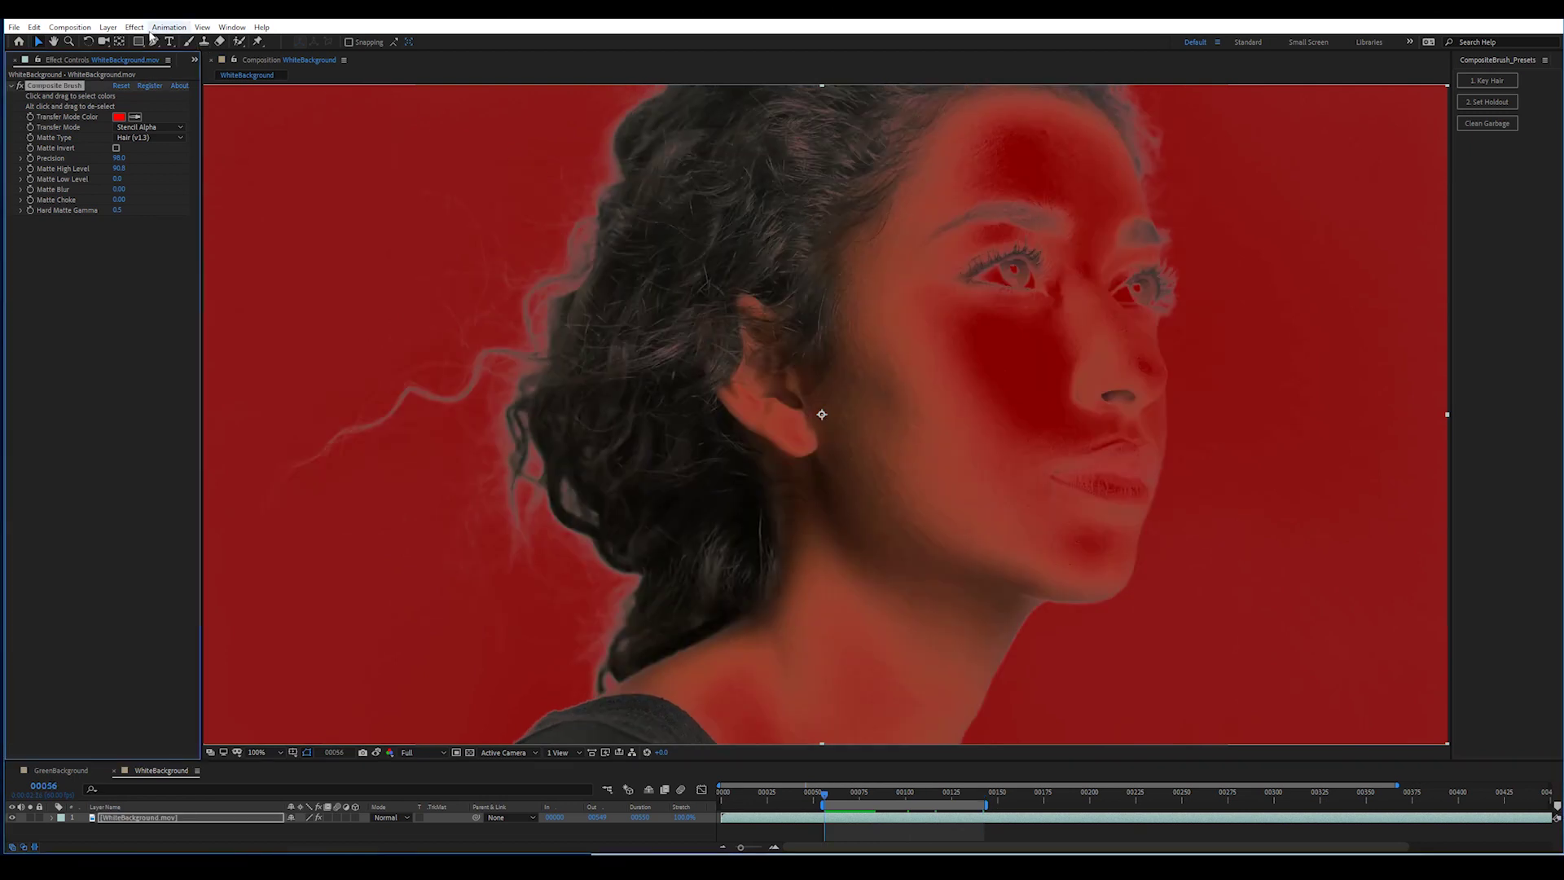
# Step: Add Remove Color Matting to the keyed layer and sample the original light grey backdrop as its Background Color
pyautogui.click(135, 27)
pyautogui.click(142, 55)
pyautogui.click(66, 380)
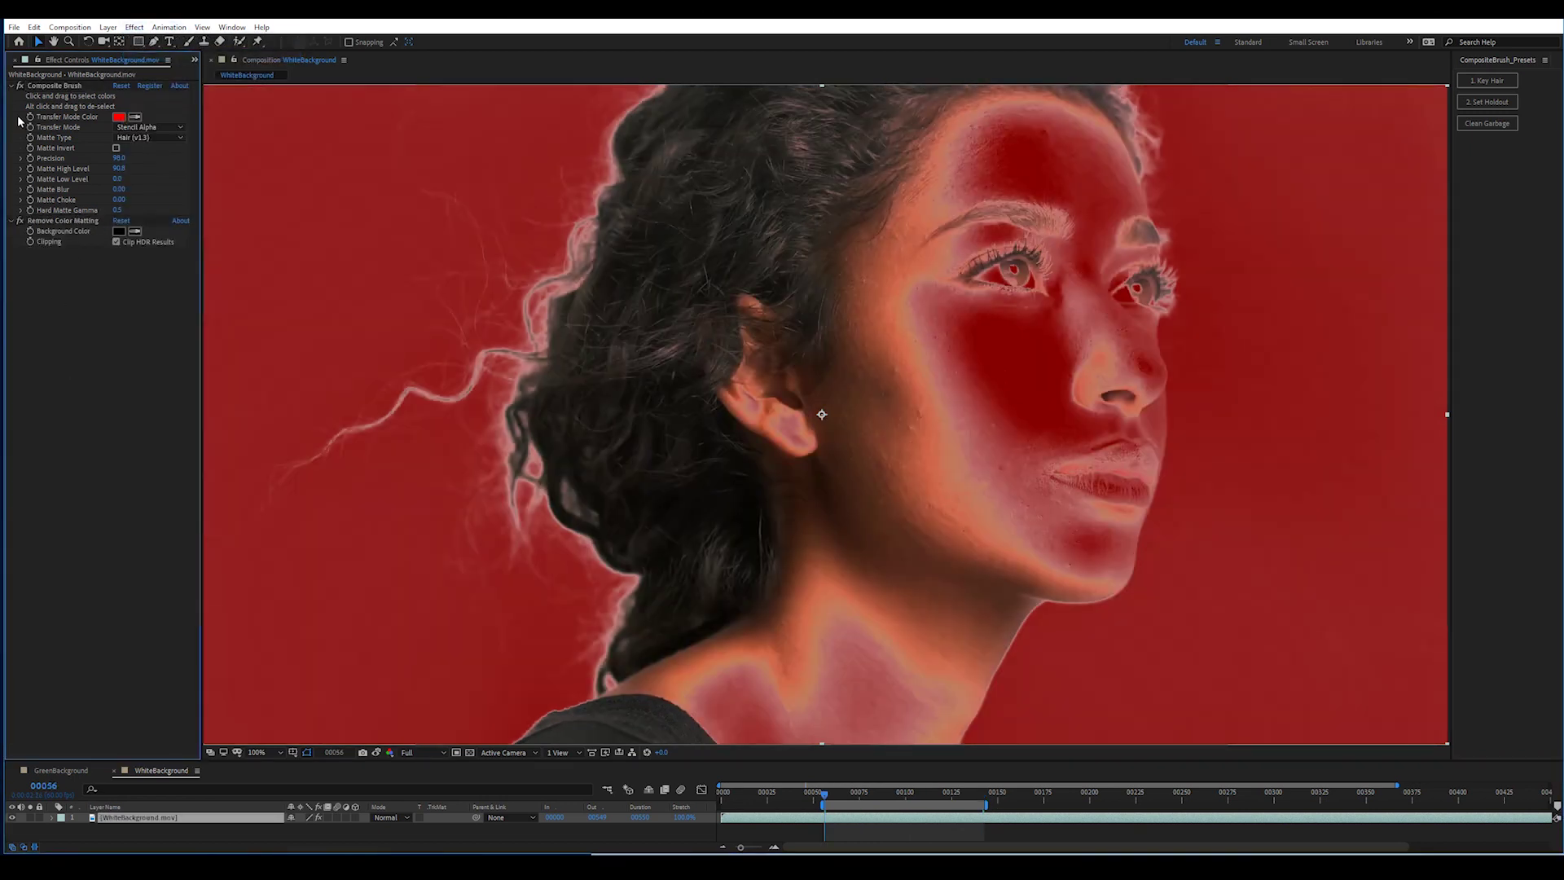
pyautogui.moveTo(20, 86); pyautogui.dragTo(20, 221)
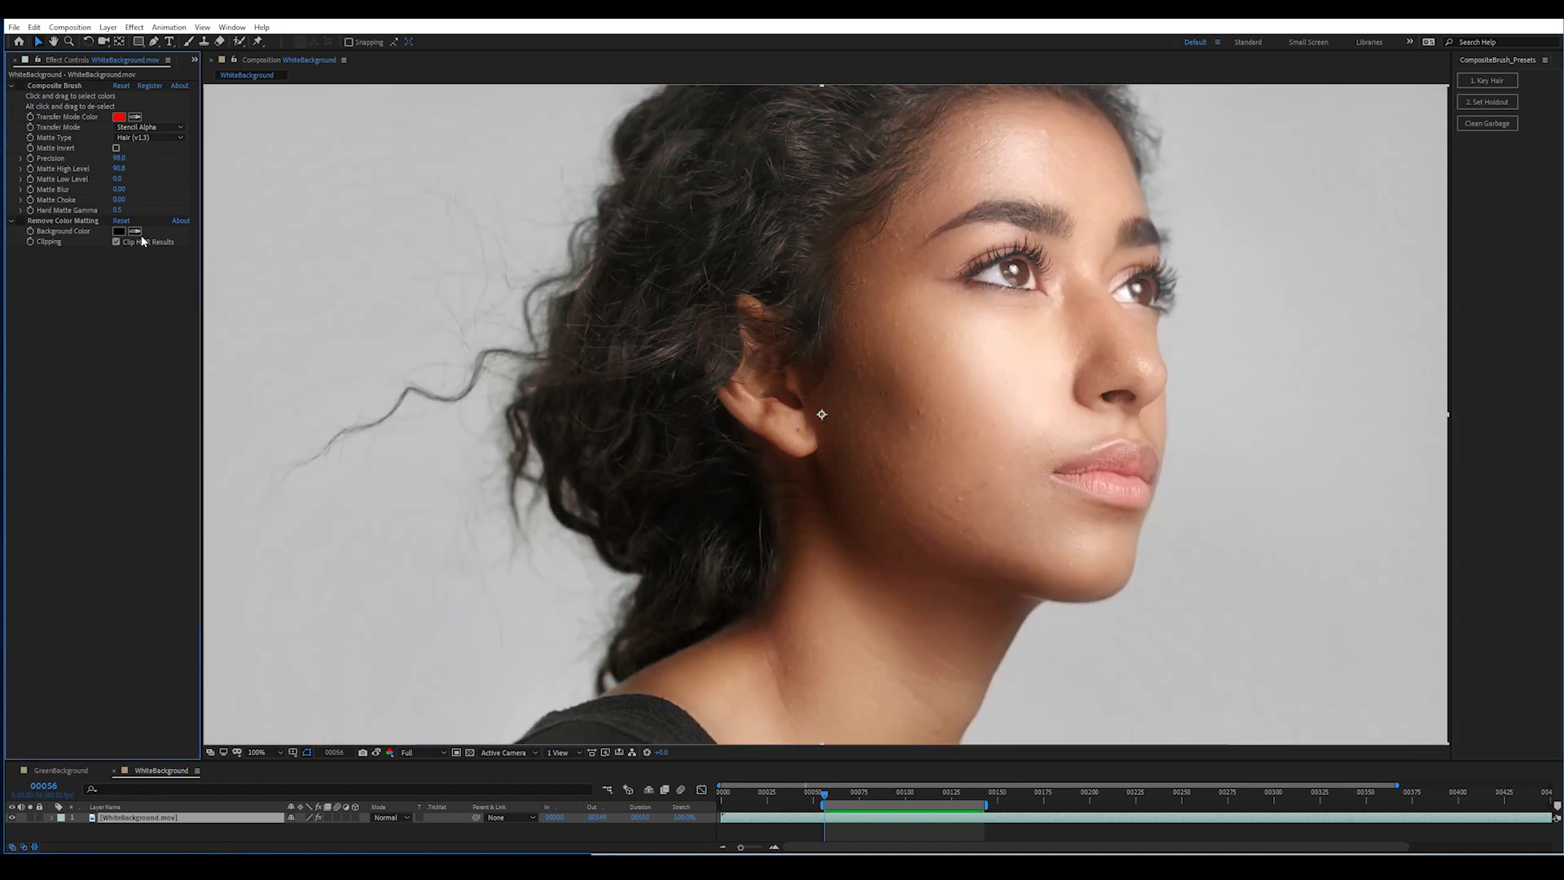
pyautogui.click(136, 231)
pyautogui.click(311, 561)
pyautogui.click(32, 222)
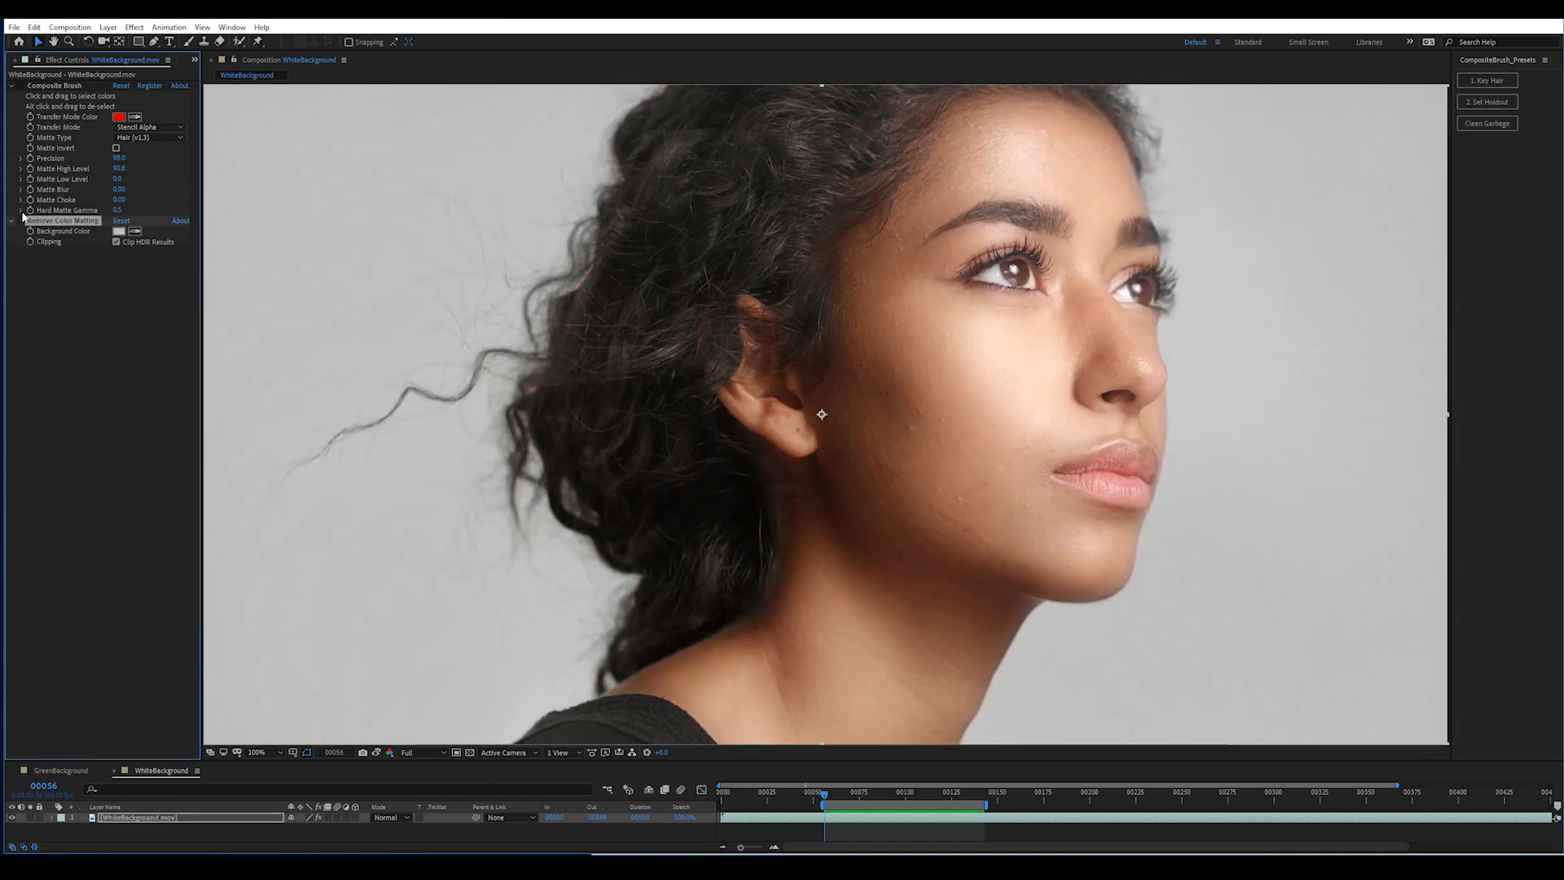
pyautogui.click(19, 220)
pyautogui.click(19, 86)
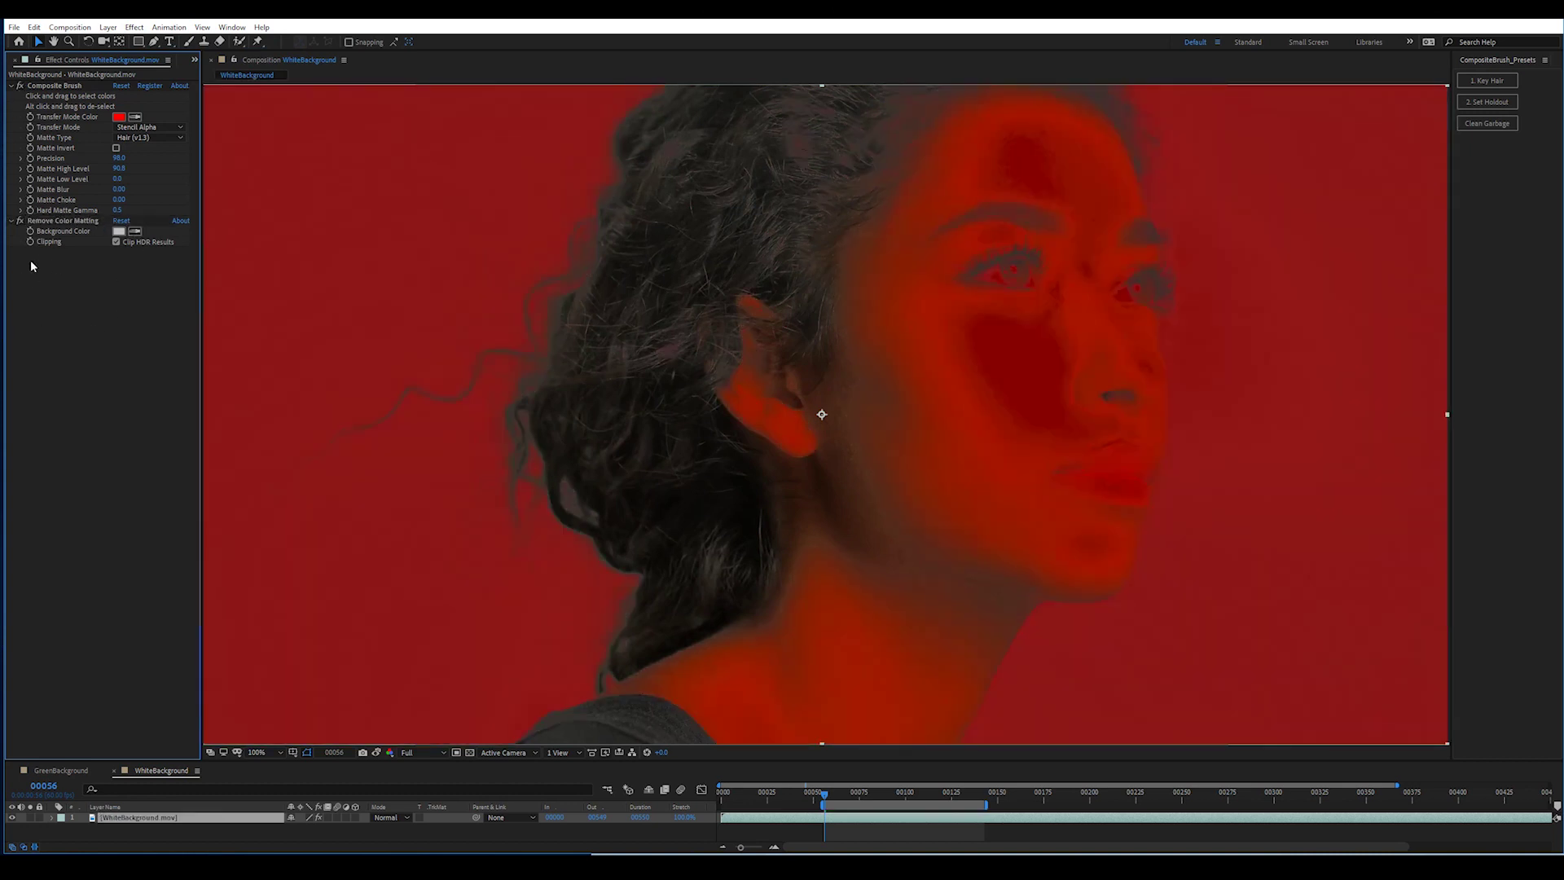
# Step: Compare the hair edges with the Remove Color Matting effect off and on
pyautogui.click(18, 221)
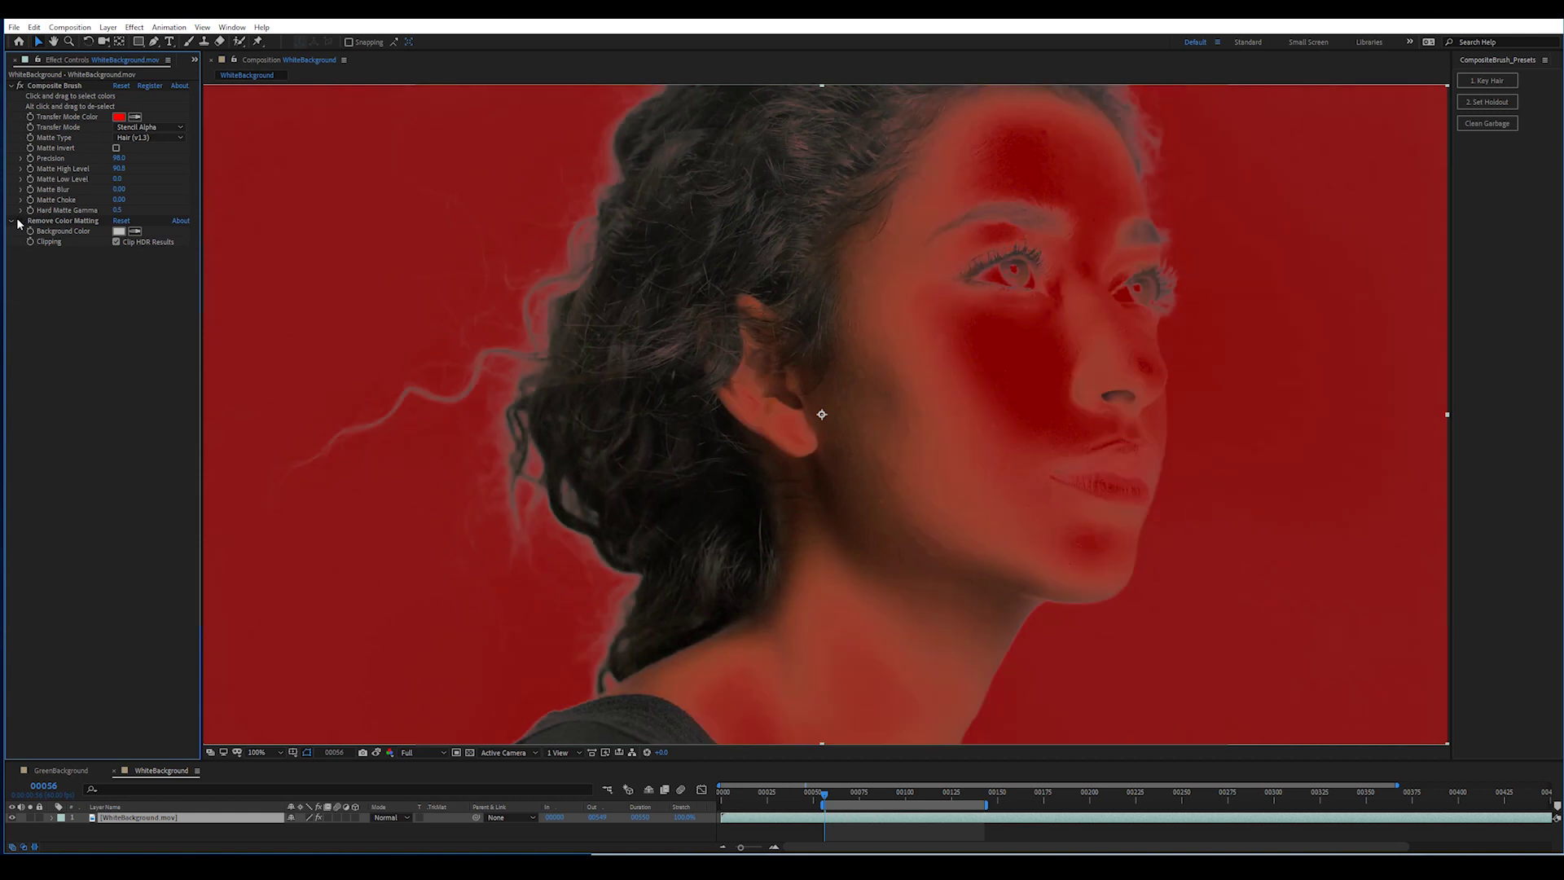
pyautogui.click(19, 221)
pyautogui.click(18, 221)
pyautogui.click(19, 222)
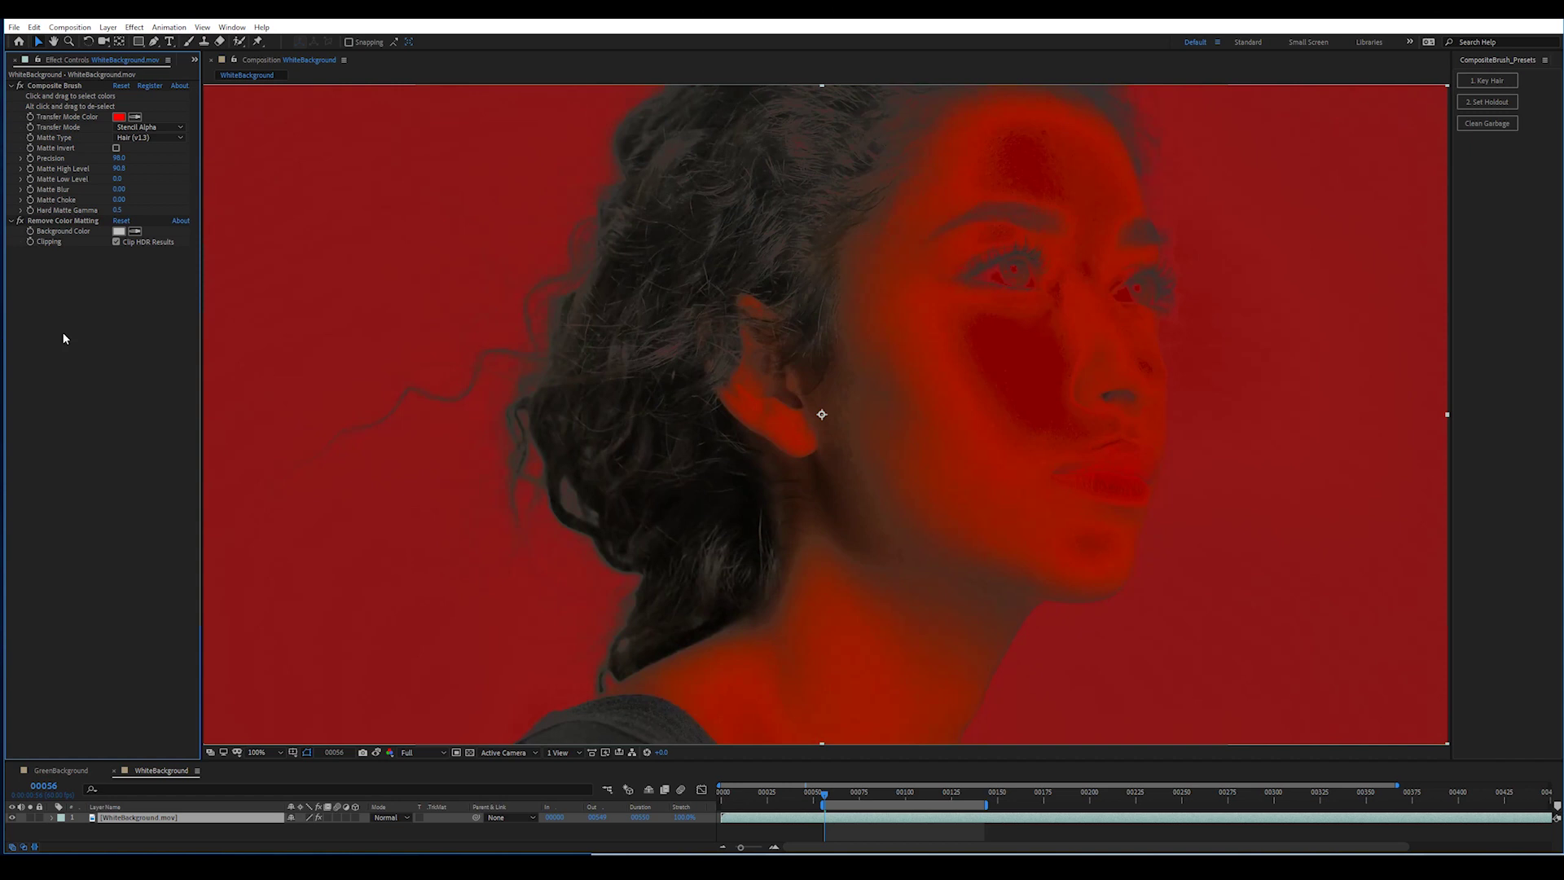
# Step: Place the beach image from the backgrounds folder beneath the keyed WhiteBackground.mov layer
pyautogui.click(194, 60)
pyautogui.click(224, 75)
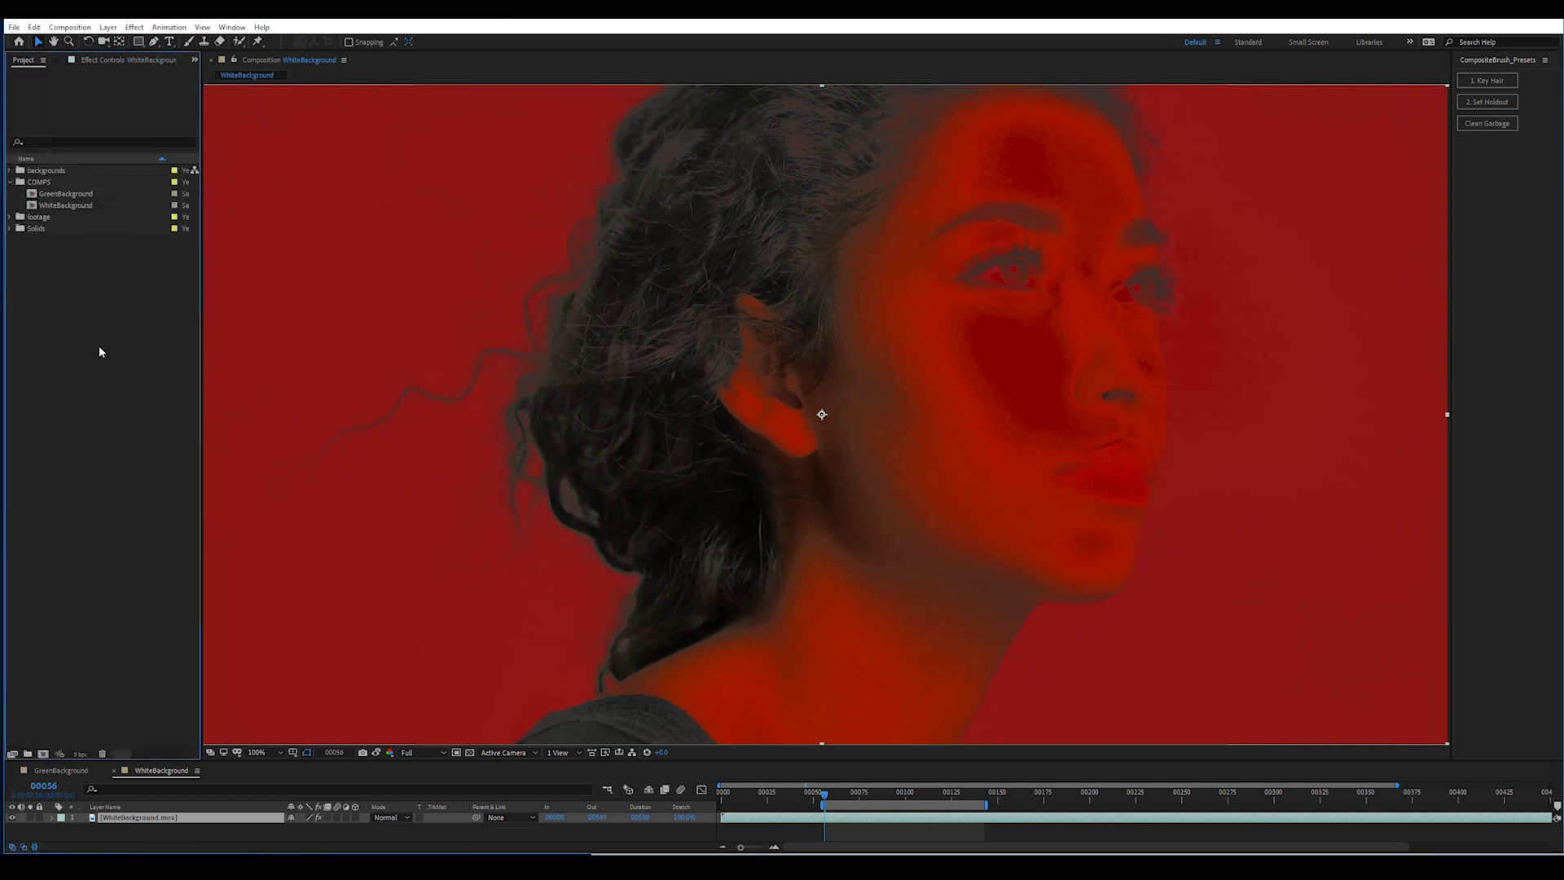
pyautogui.click(10, 170)
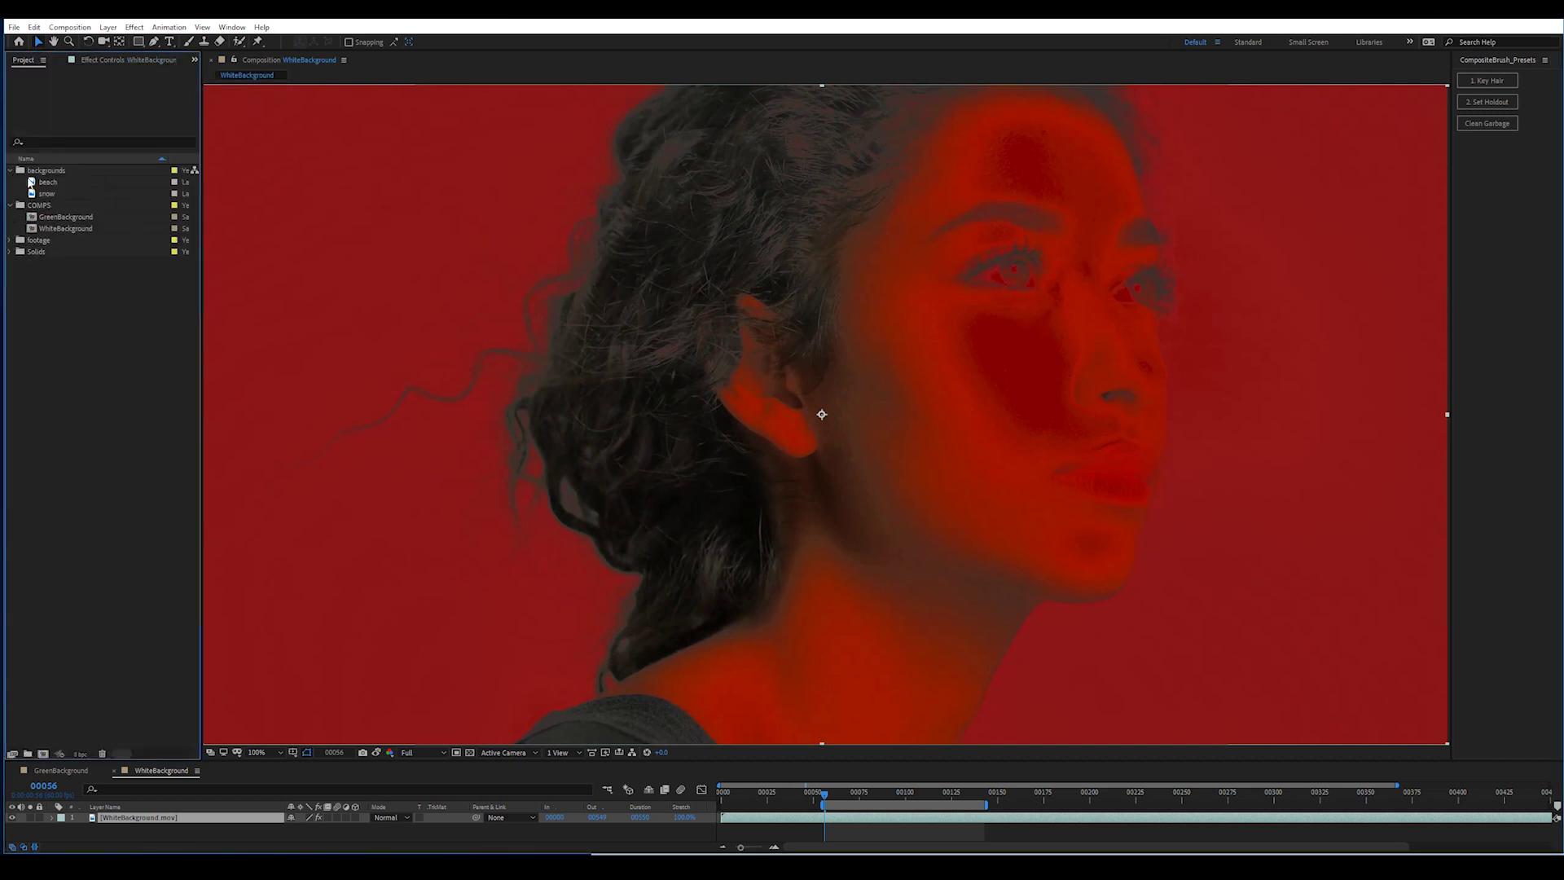
pyautogui.moveTo(47, 182); pyautogui.dragTo(195, 844)
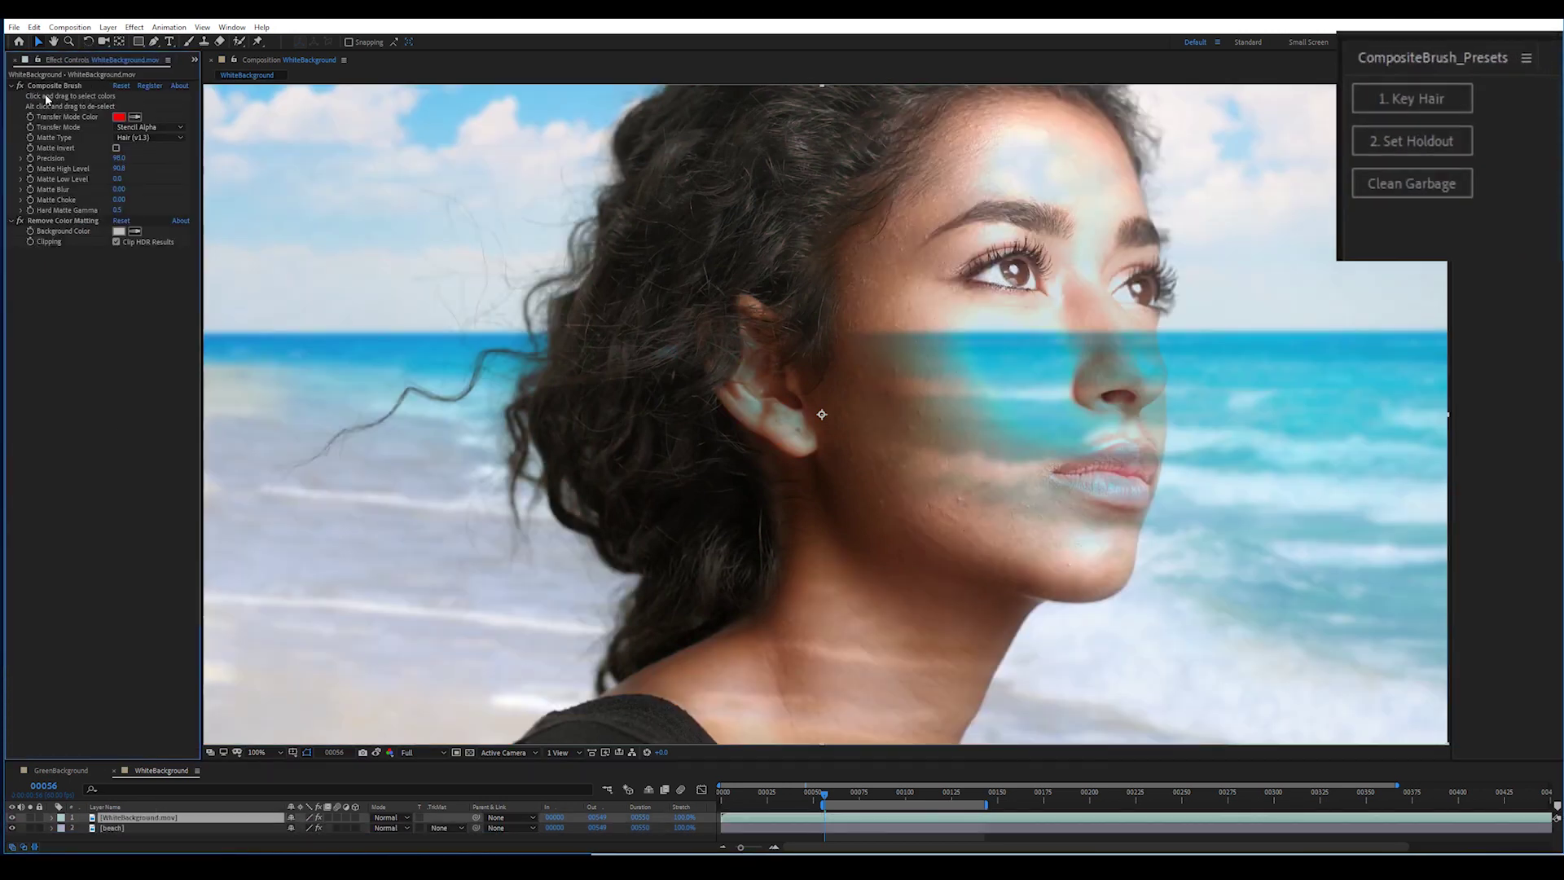
# Step: Apply the Set Holdout preset, brush over the transparent cheek to restore the face, and preview the composite
pyautogui.click(1364, 148)
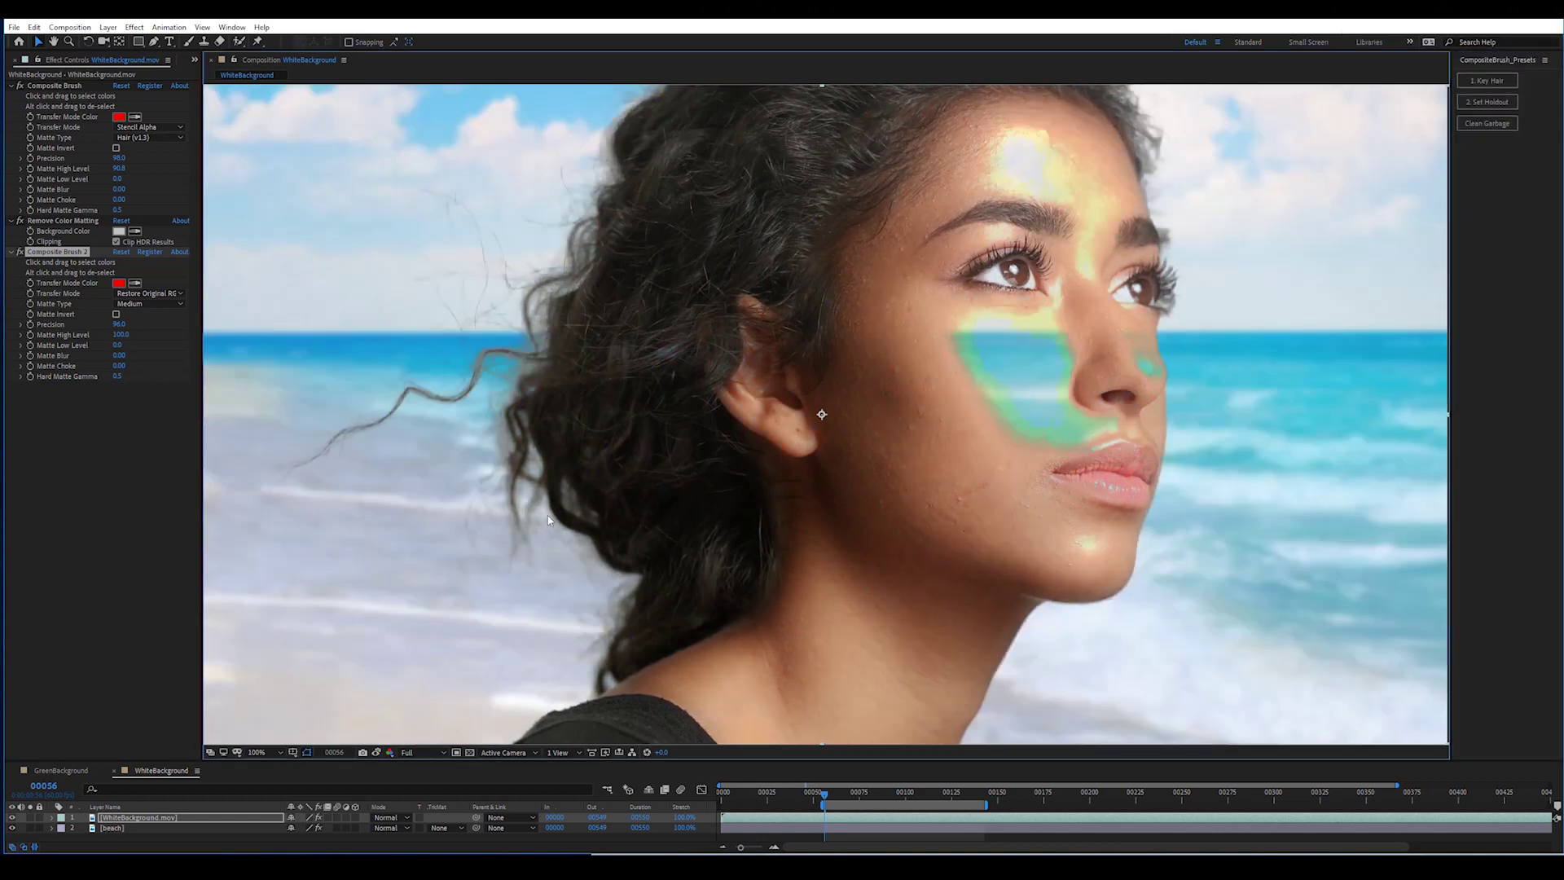
pyautogui.moveTo(977, 378); pyautogui.dragTo(1028, 367)
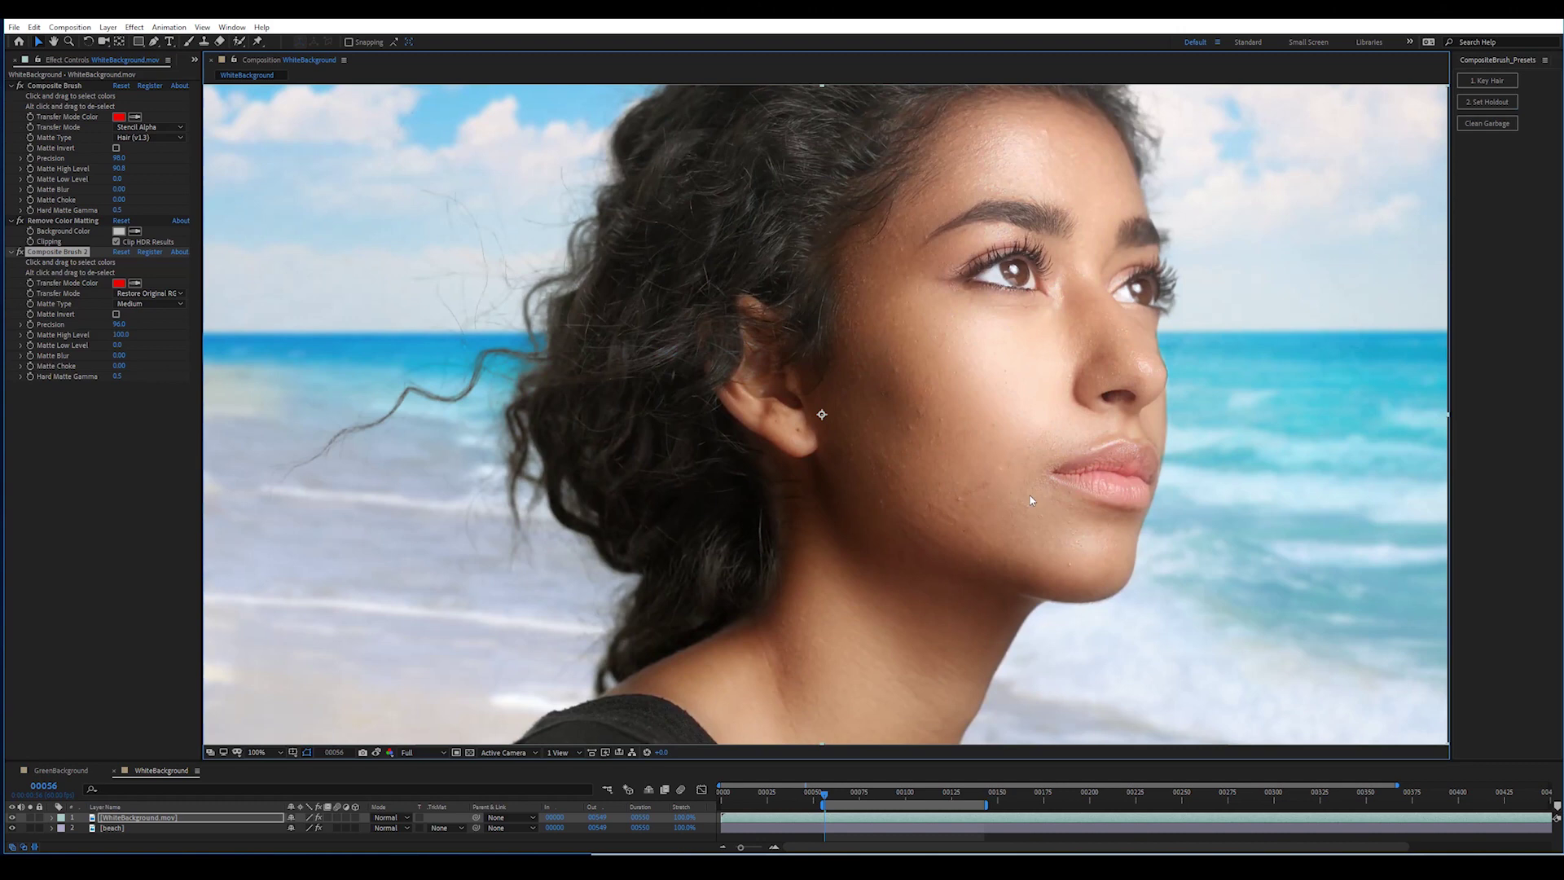
pyautogui.press('space')
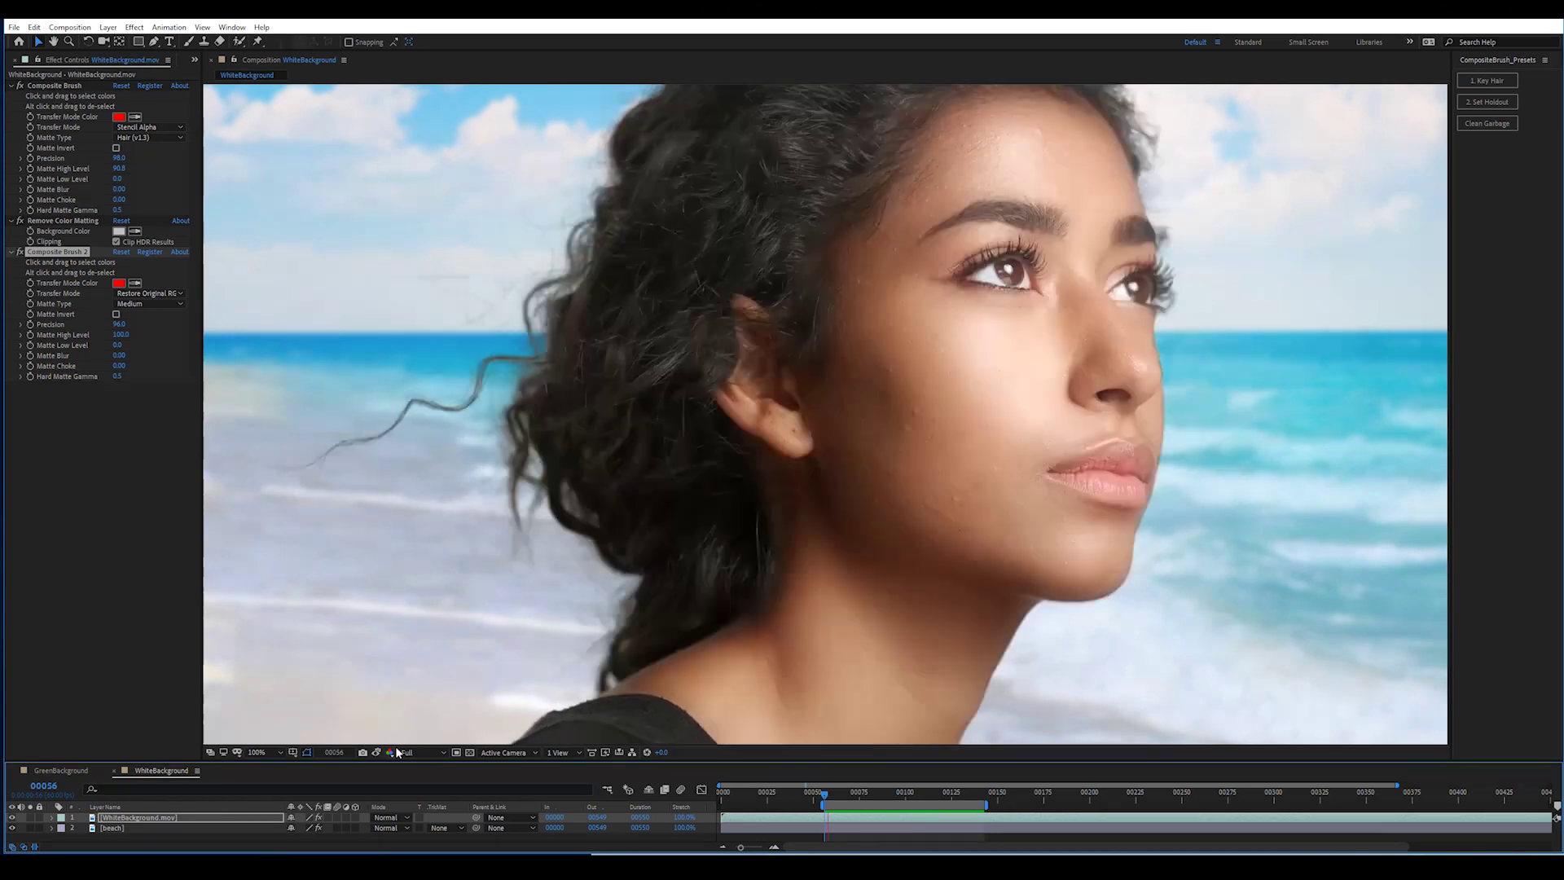
pyautogui.press('space')
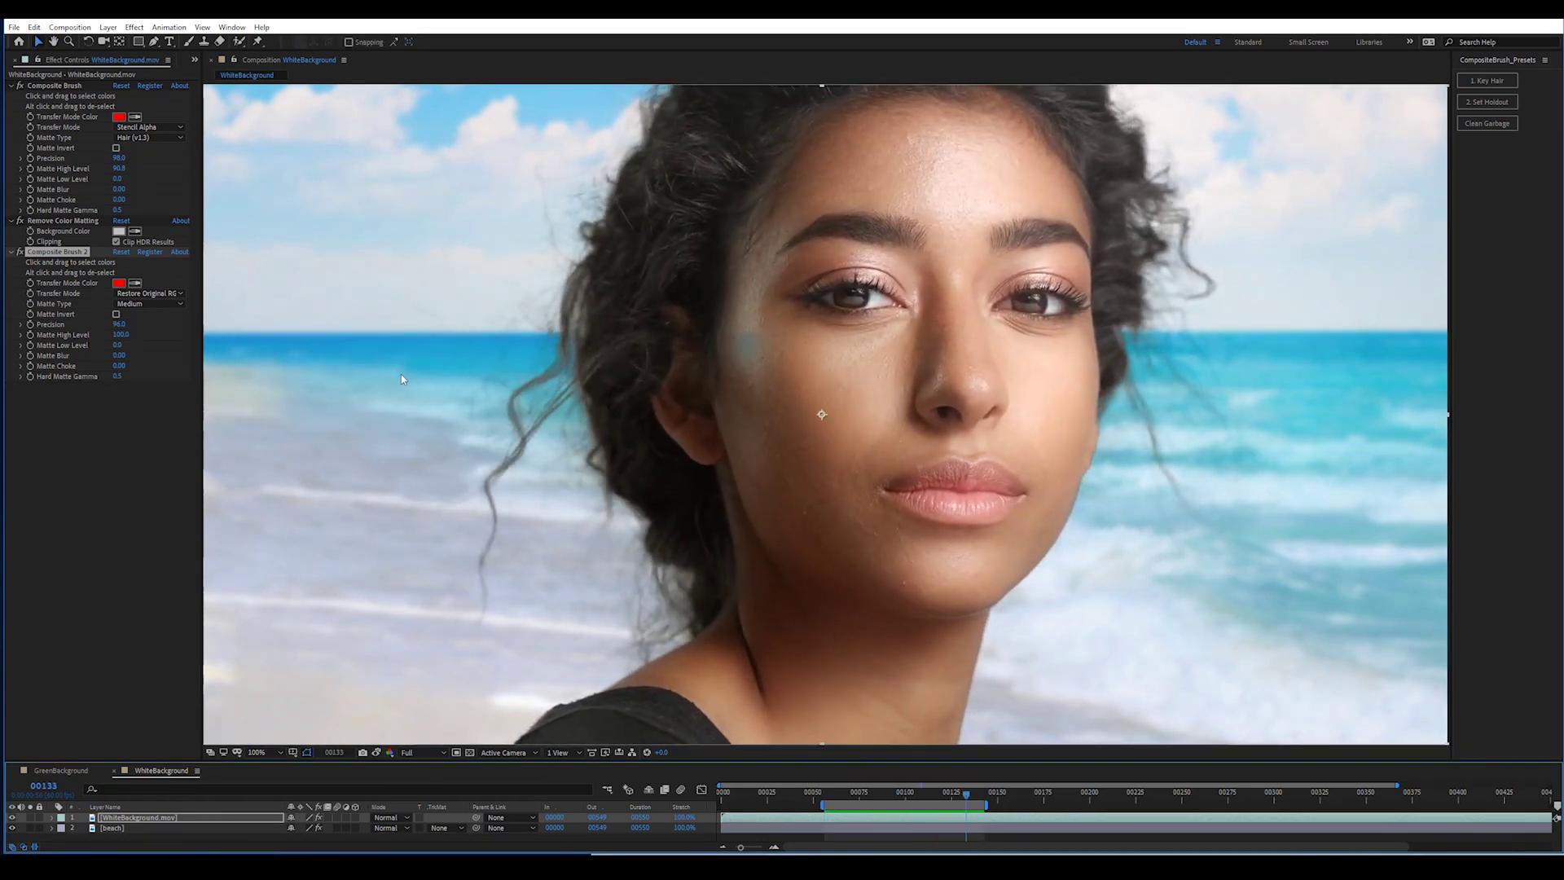
# Step: Apply a second Set Holdout preset to the WhiteBackground.mov layer at frame 133 and choose its Matte Type
pyautogui.click(55, 455)
pyautogui.hotkey('ctrl', 'a')
pyautogui.click(20, 252)
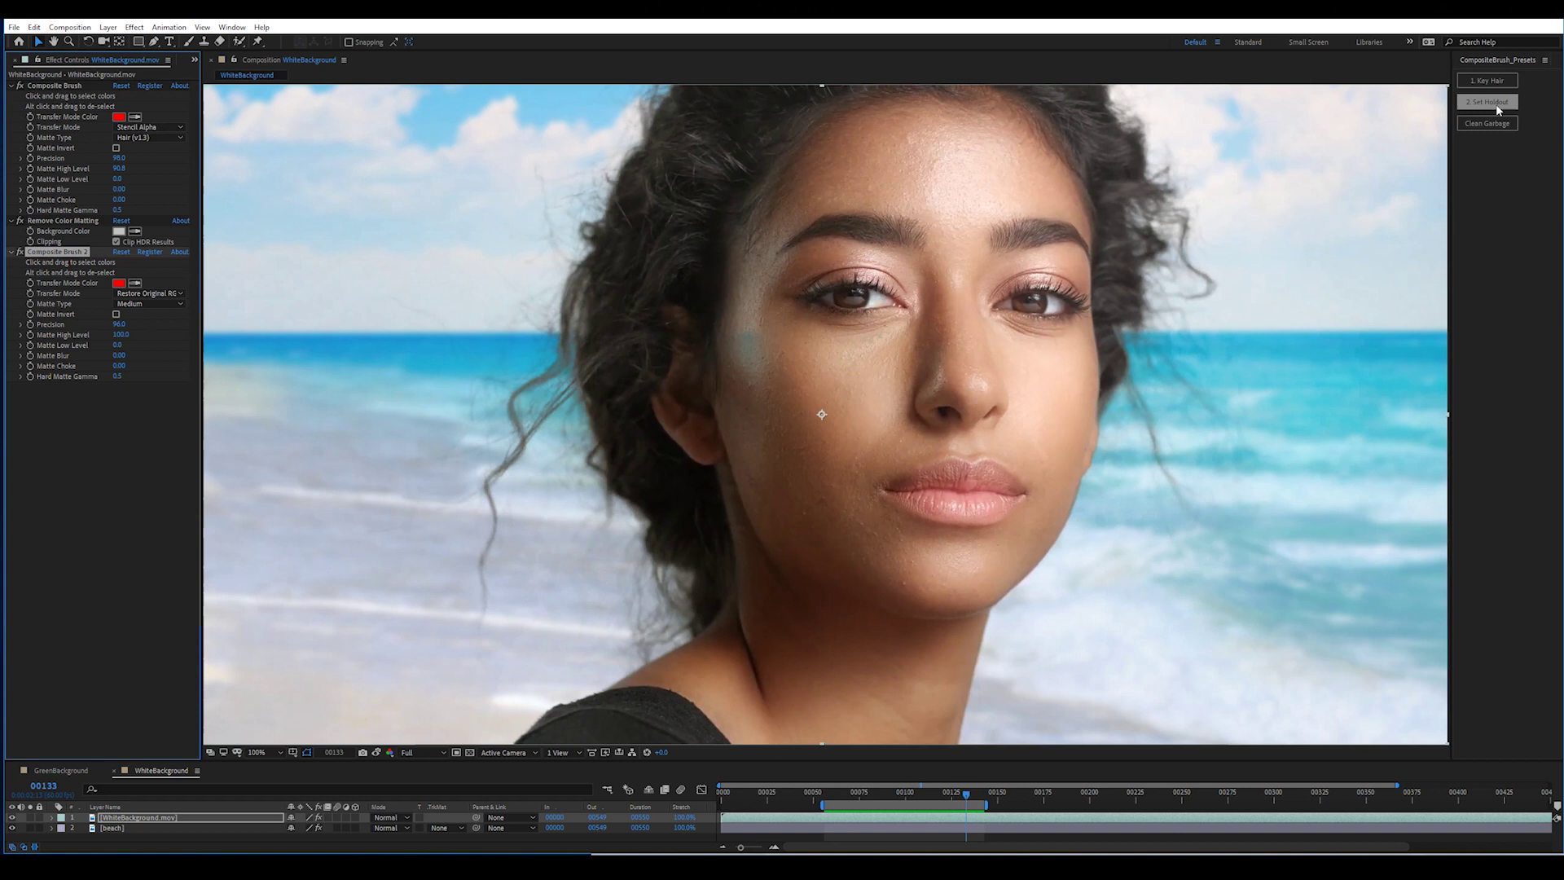
pyautogui.click(1487, 102)
pyautogui.click(112, 563)
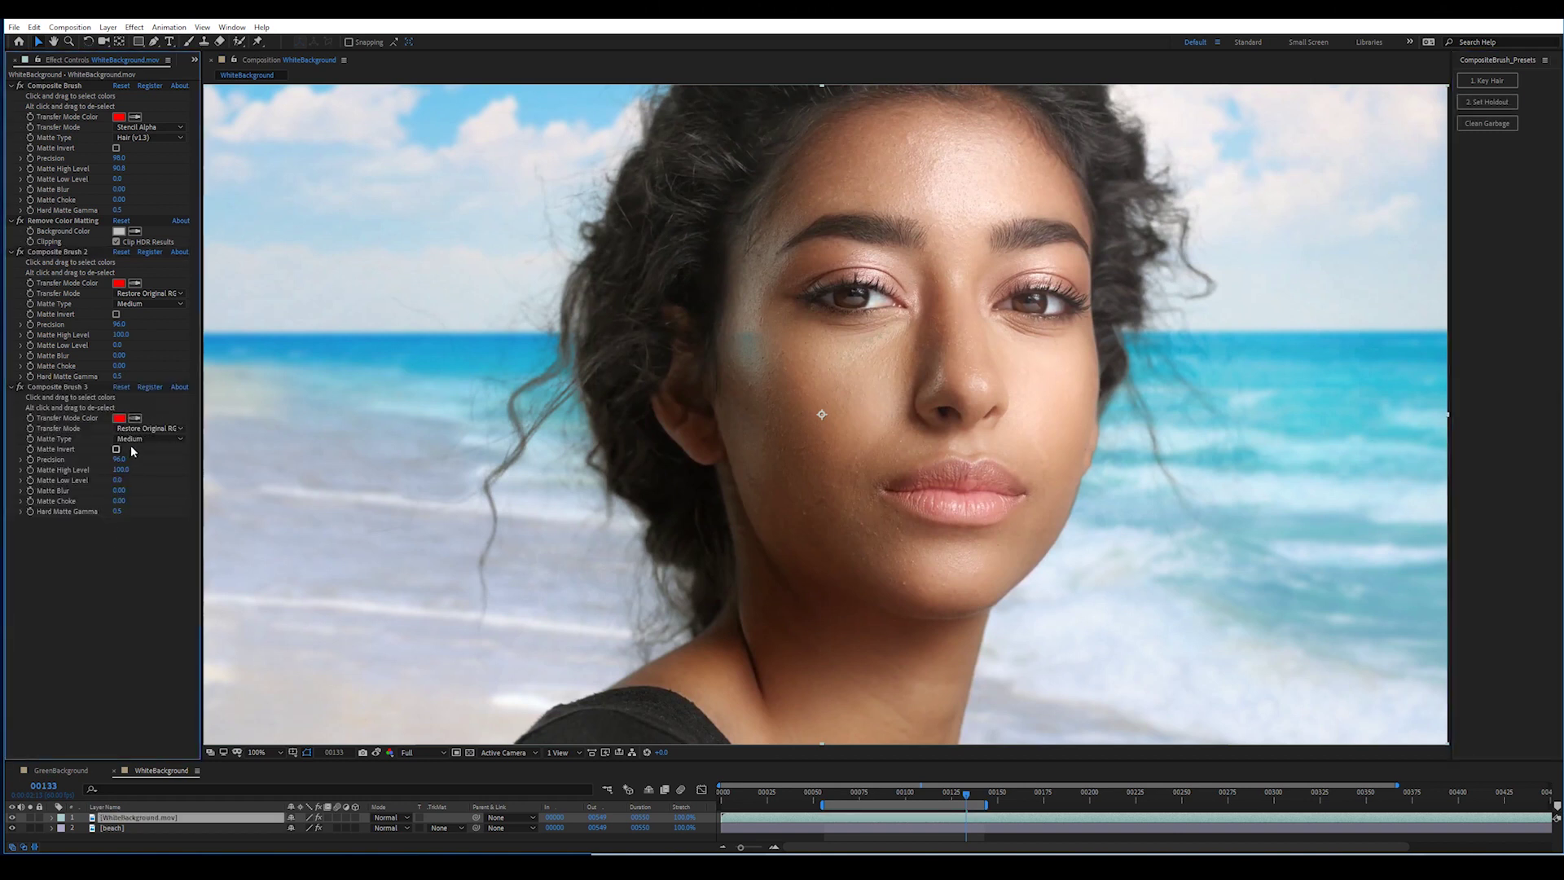
pyautogui.click(150, 439)
pyautogui.click(134, 456)
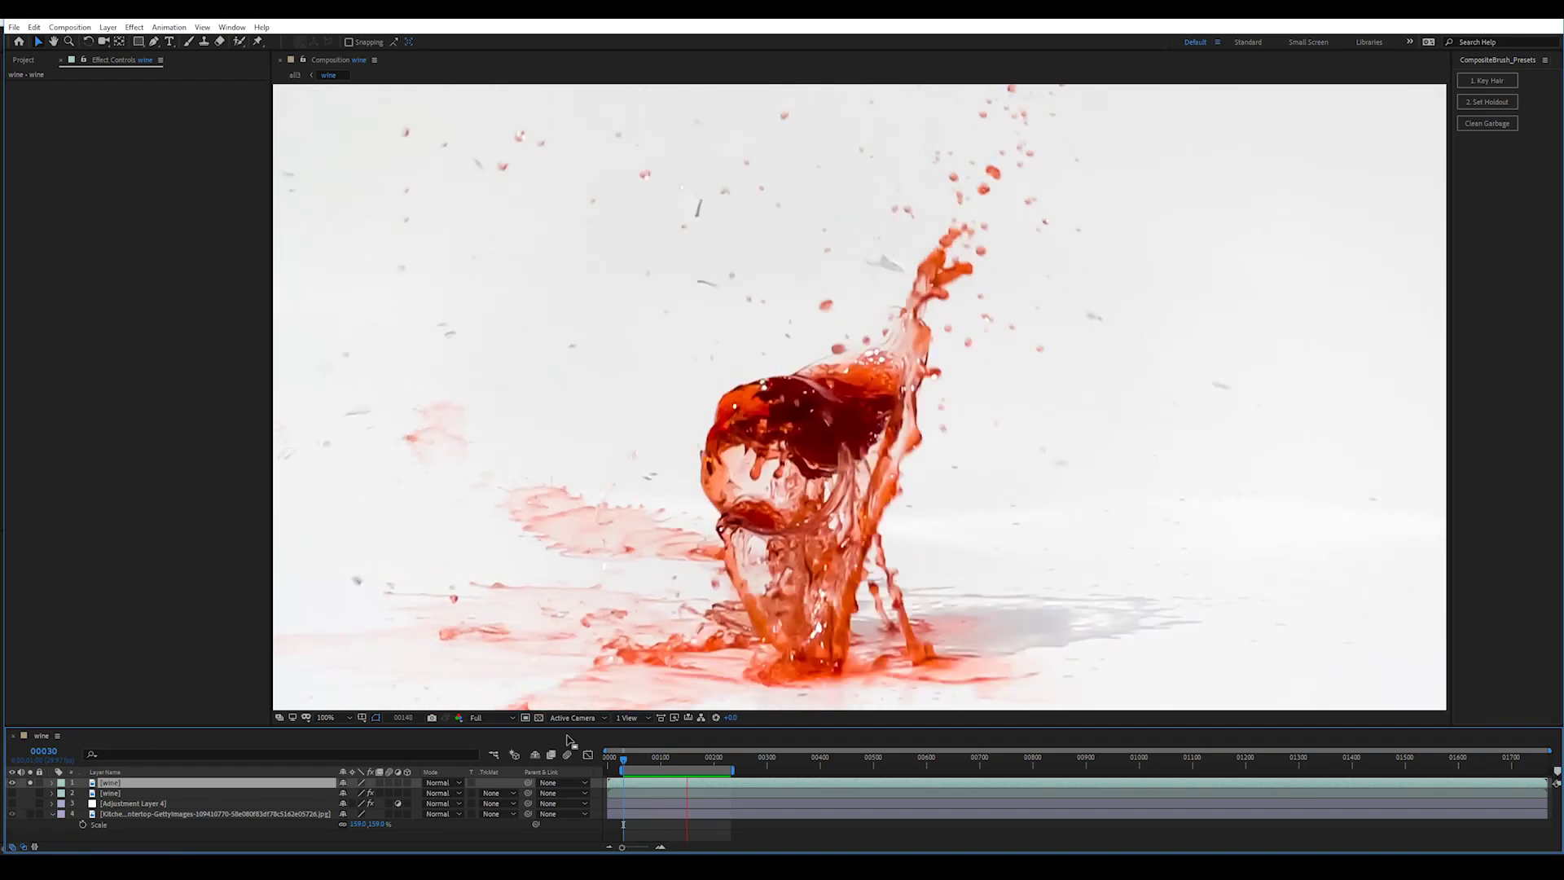
# Step: Key the top wine layer at frame 30 with the Key Hair preset, selecting the red wine and setting Matte High Level to 90.5
pyautogui.press('space')
pyautogui.moveTo(662, 764); pyautogui.dragTo(631, 767)
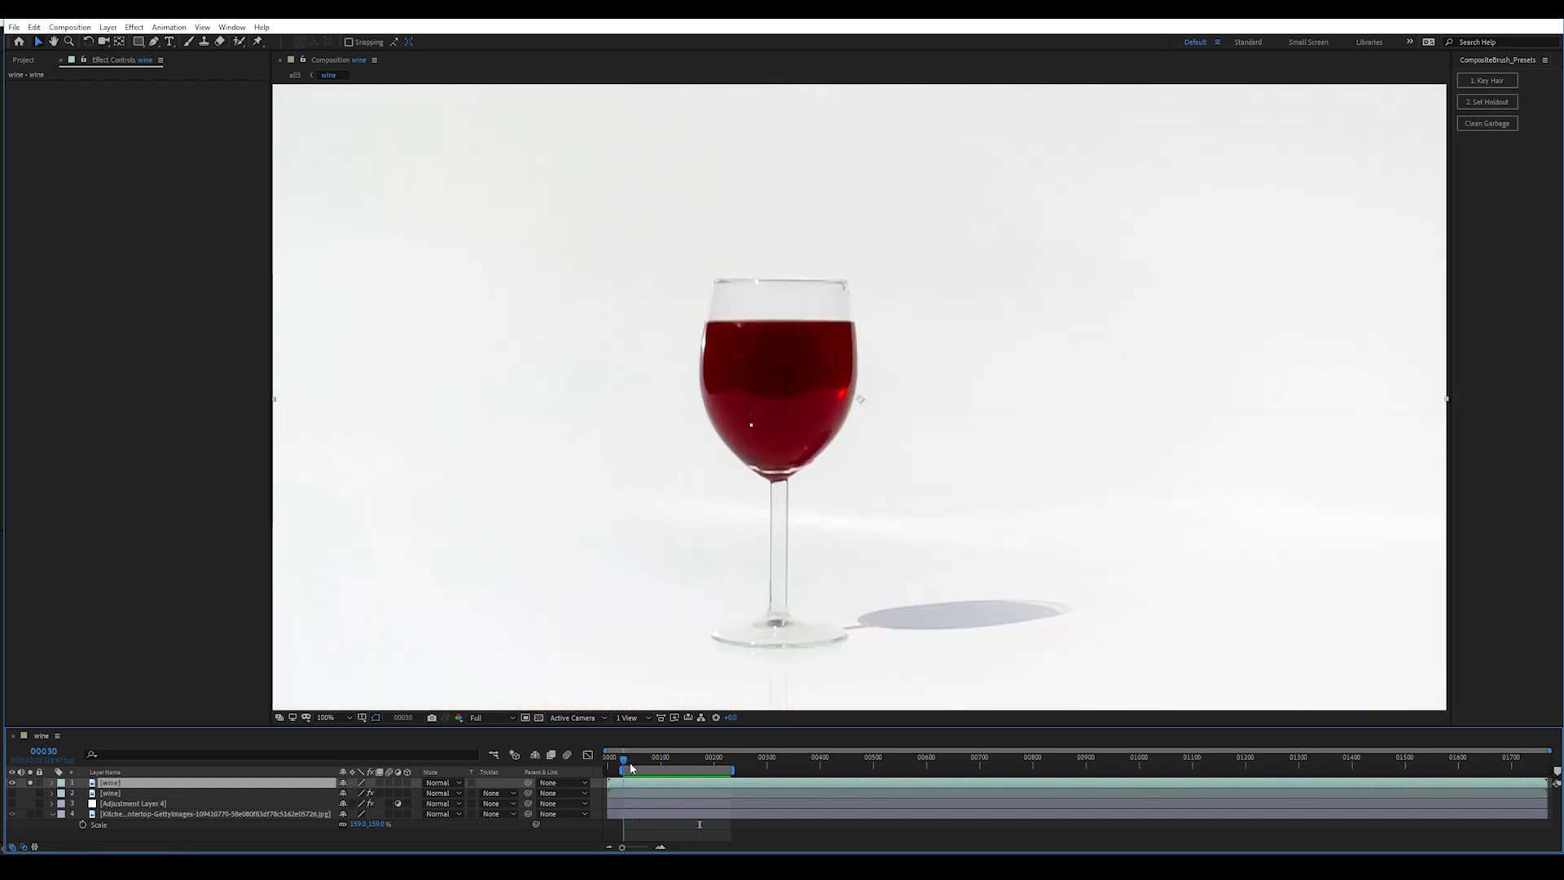
pyautogui.click(1480, 83)
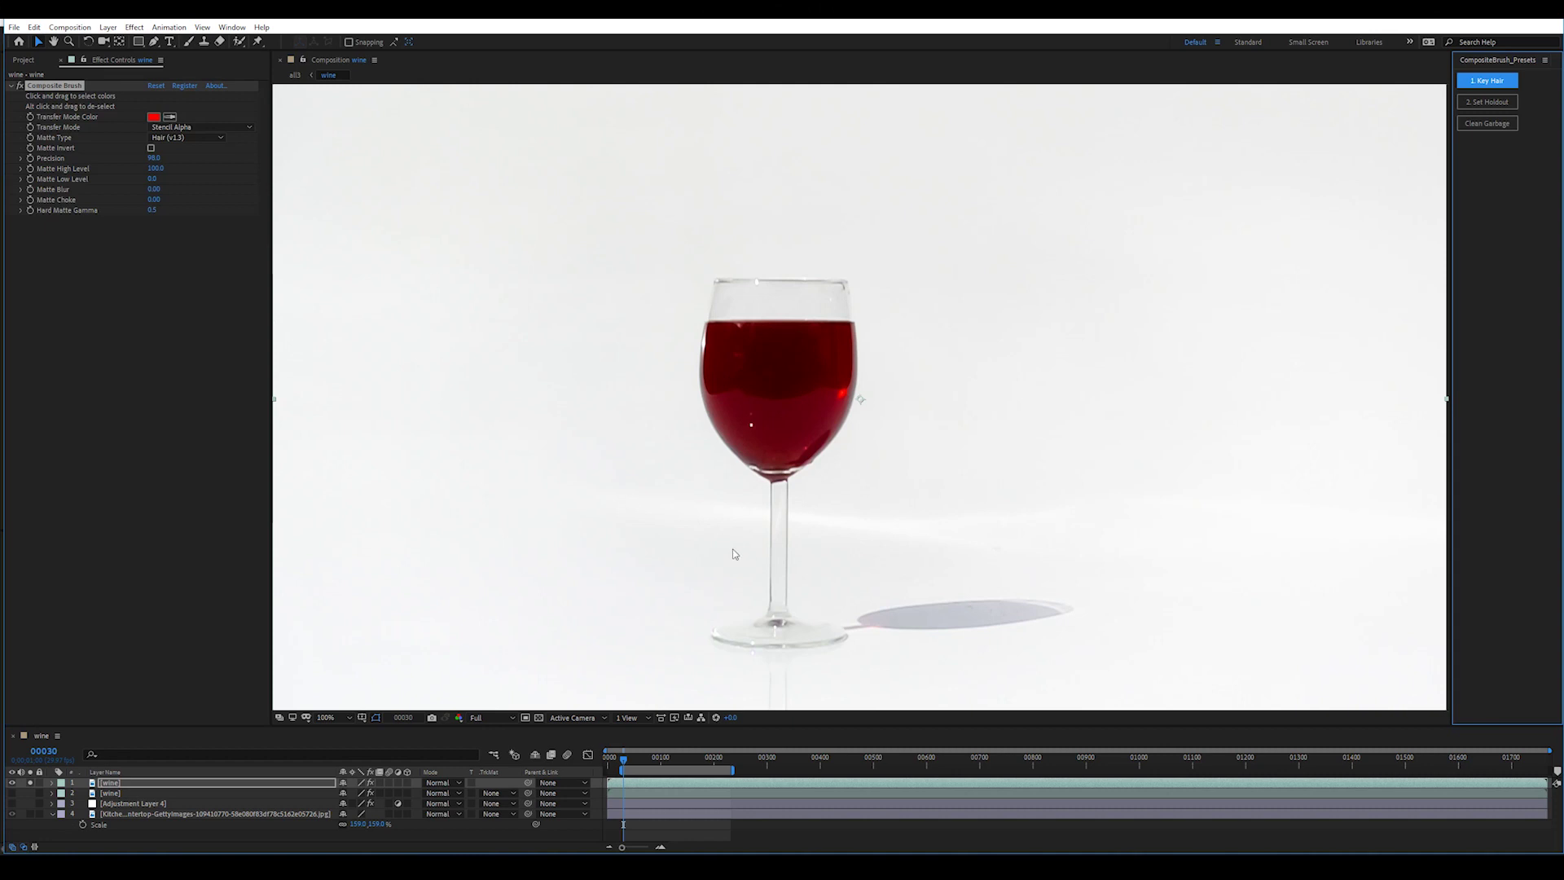
pyautogui.click(829, 599)
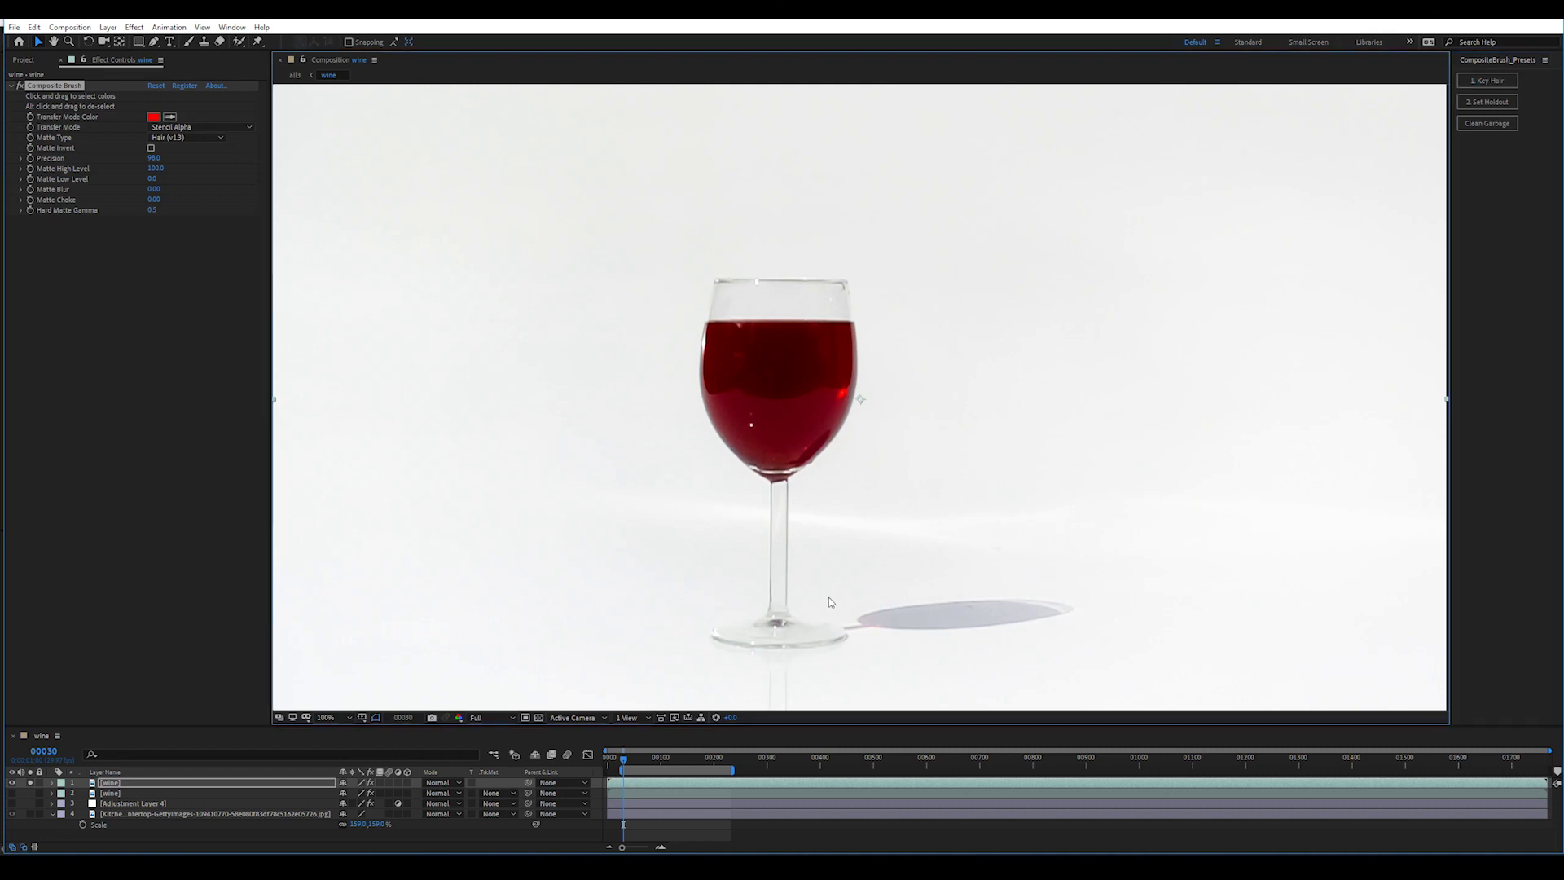
pyautogui.click(789, 368)
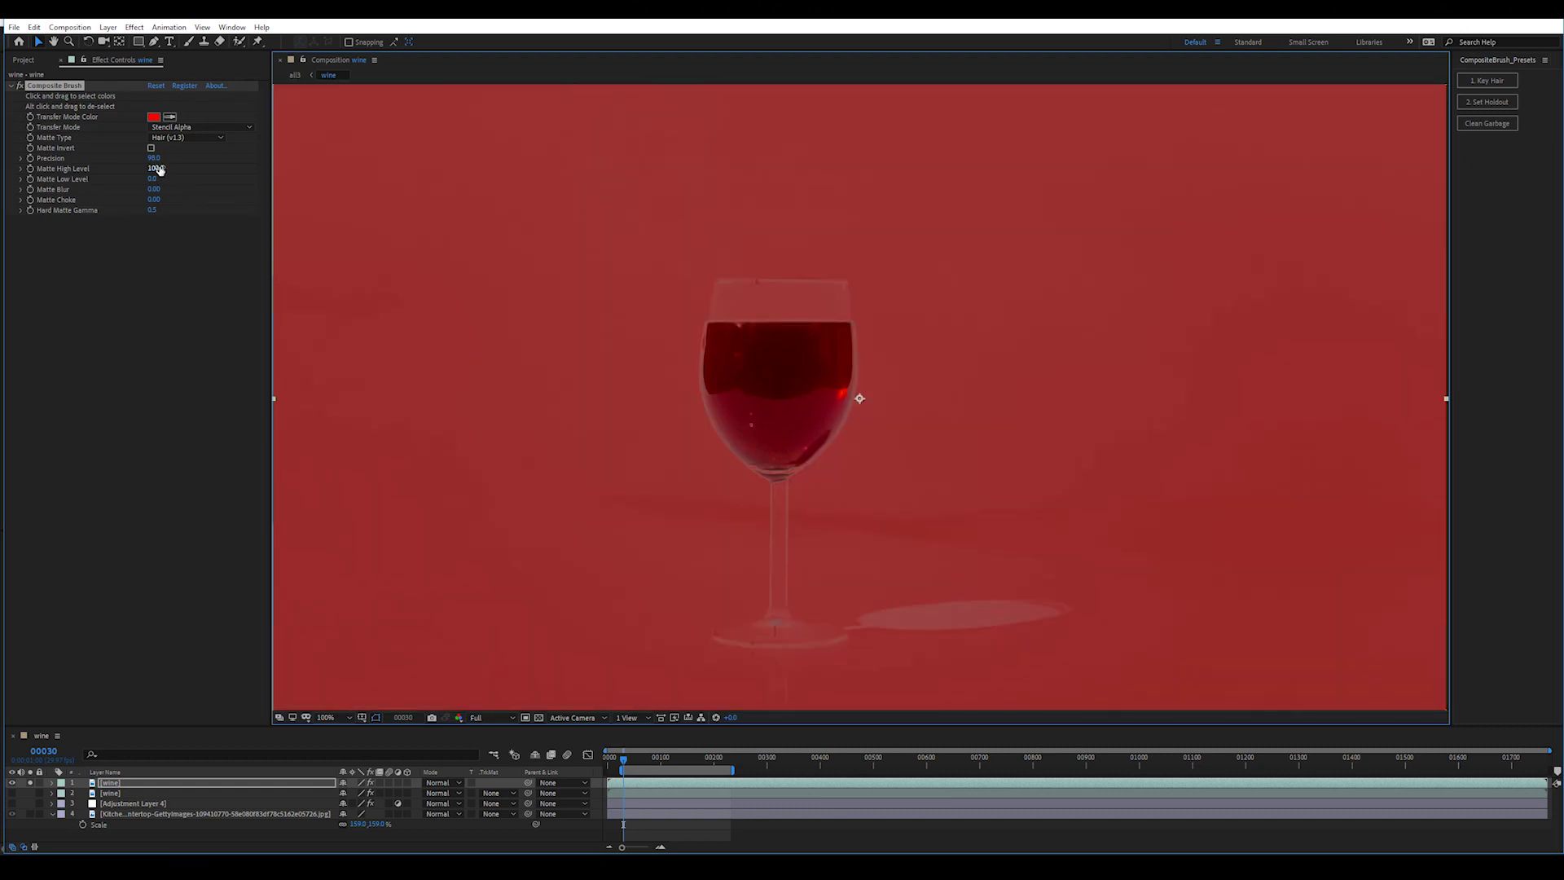
pyautogui.moveTo(160, 170); pyautogui.dragTo(150, 168)
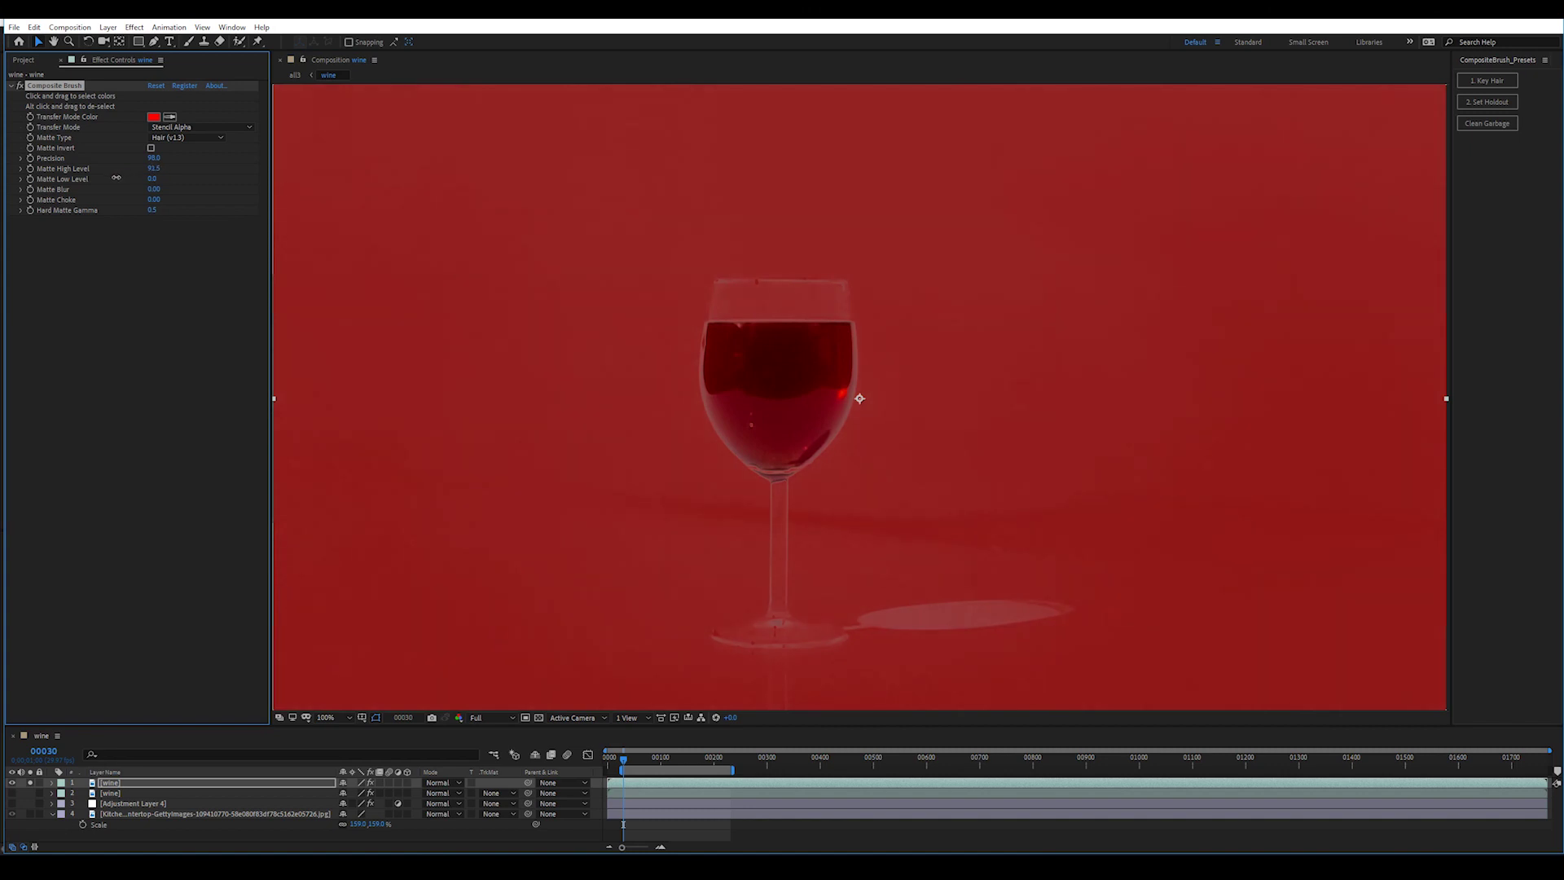
# Step: Unsolo the keyed wine layer to reveal the kitchen background and check the splash around frame 147
pyautogui.click(30, 782)
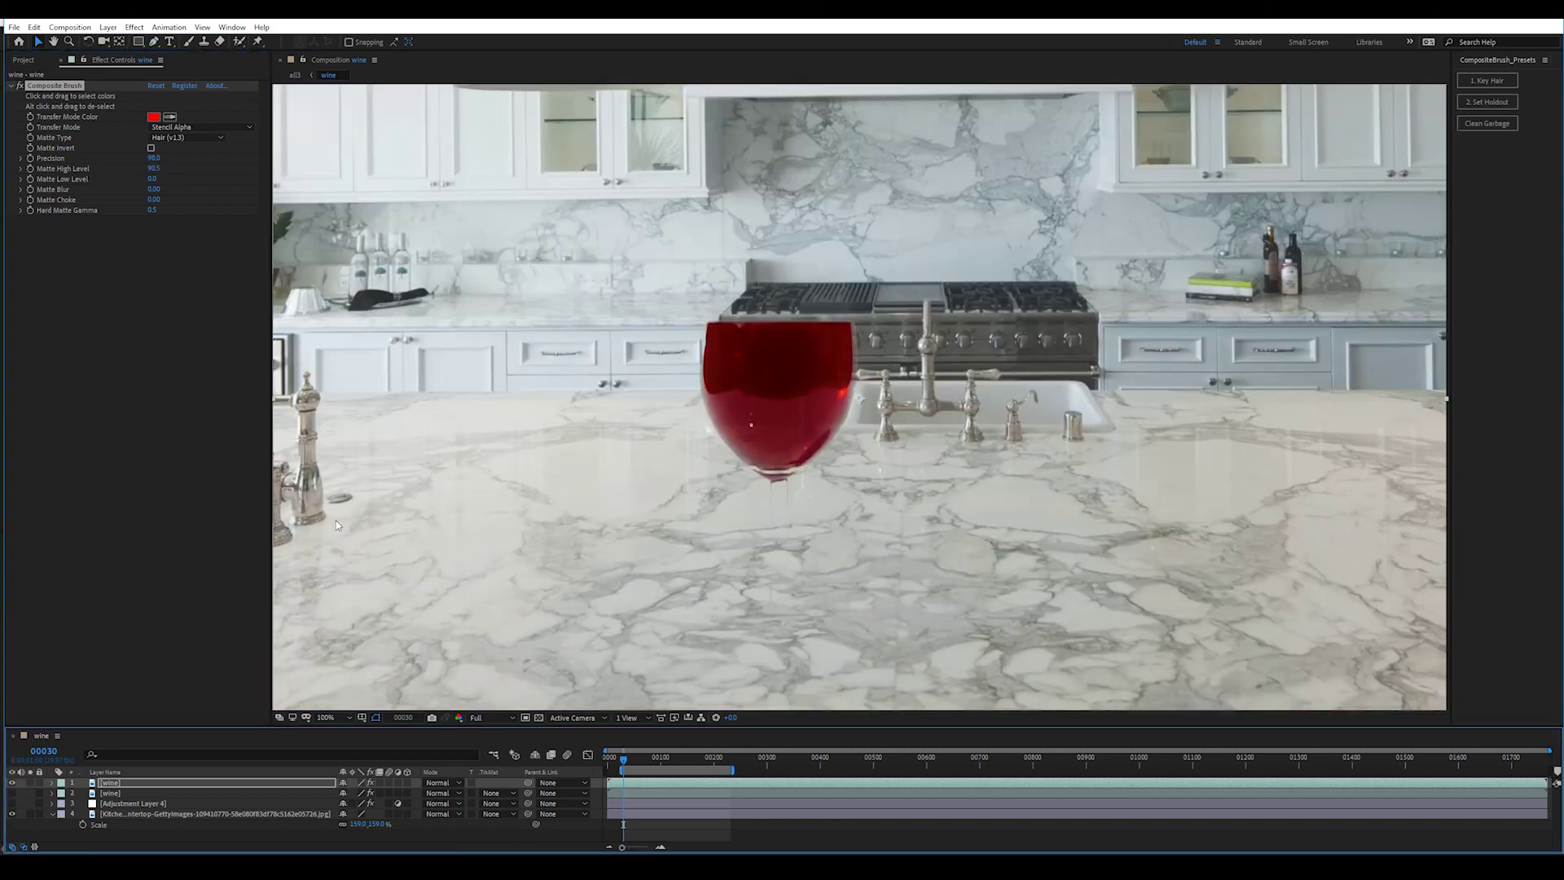
pyautogui.press('space')
pyautogui.click(686, 758)
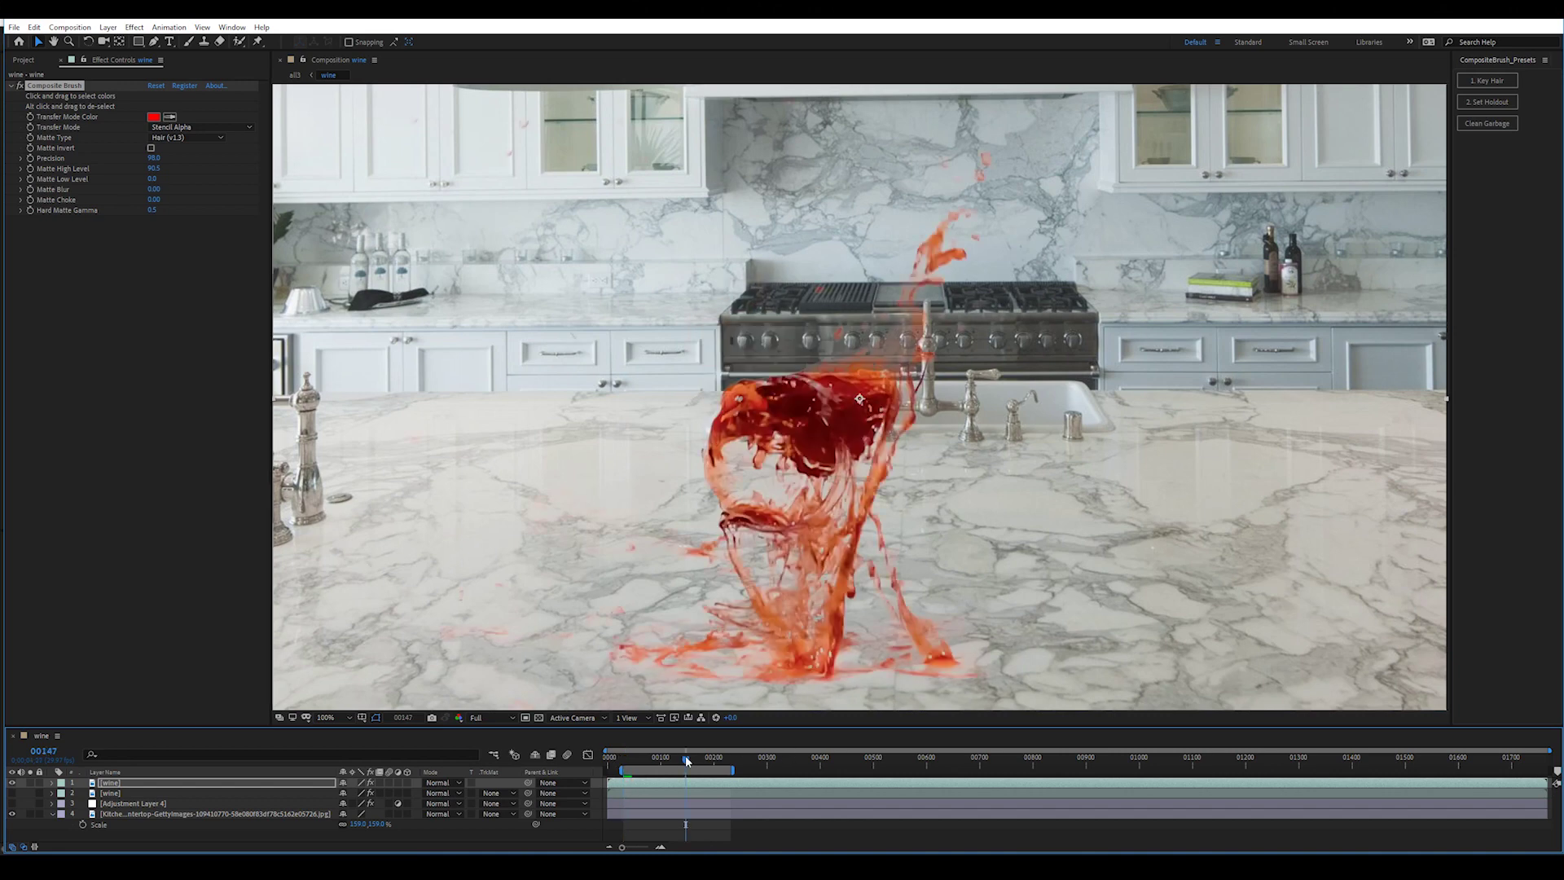
pyautogui.moveTo(640, 761); pyautogui.dragTo(617, 762)
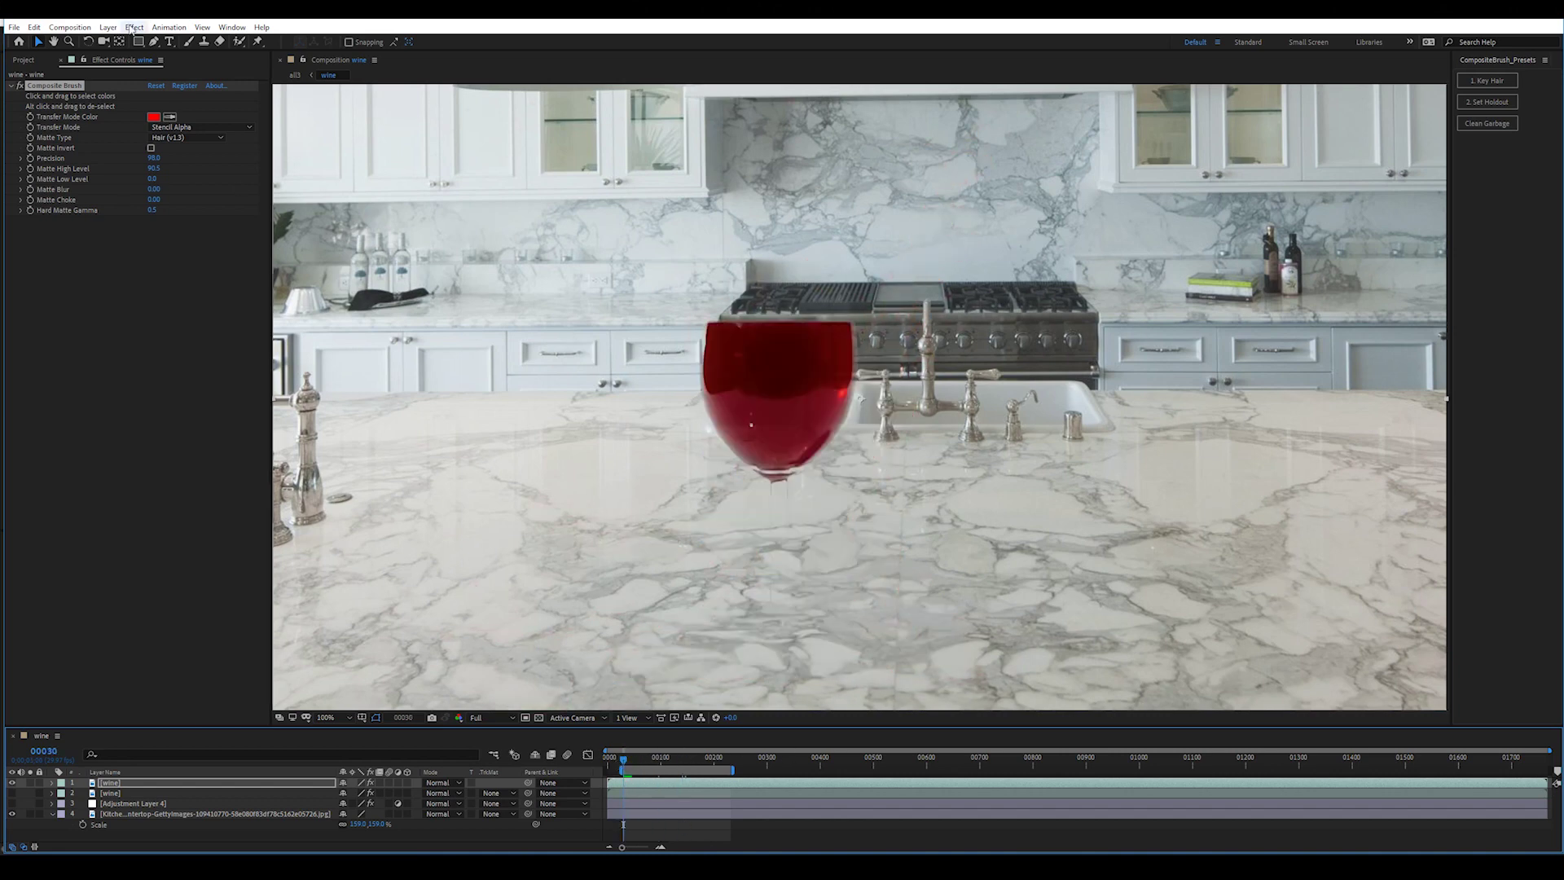
# Step: Add the Remove Color Matting effect to the keyed wine layer
pyautogui.click(131, 29)
pyautogui.moveTo(211, 153)
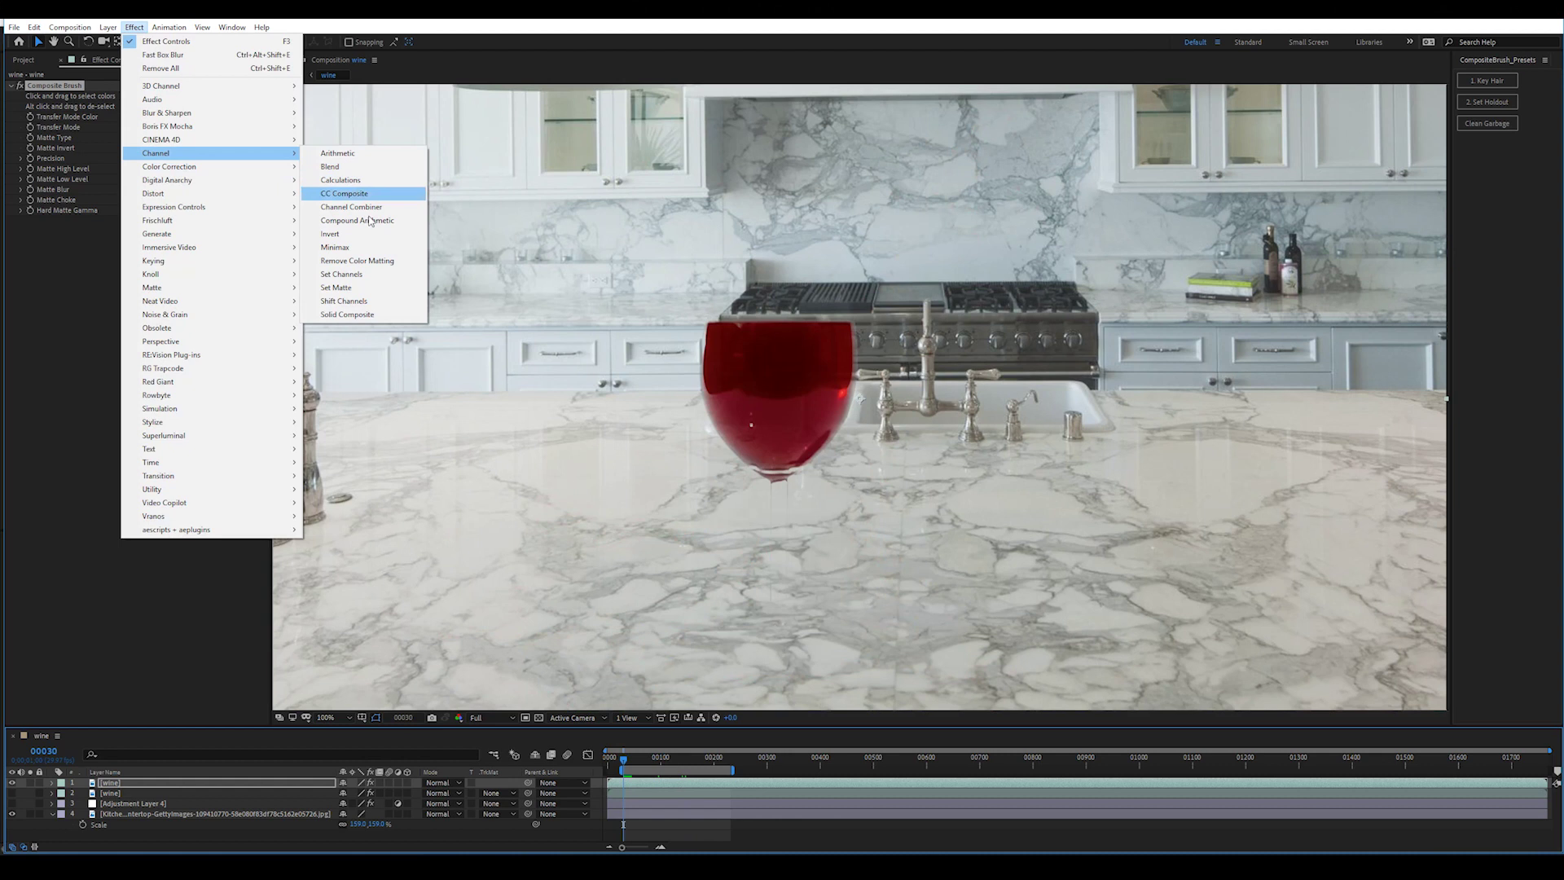
pyautogui.click(357, 260)
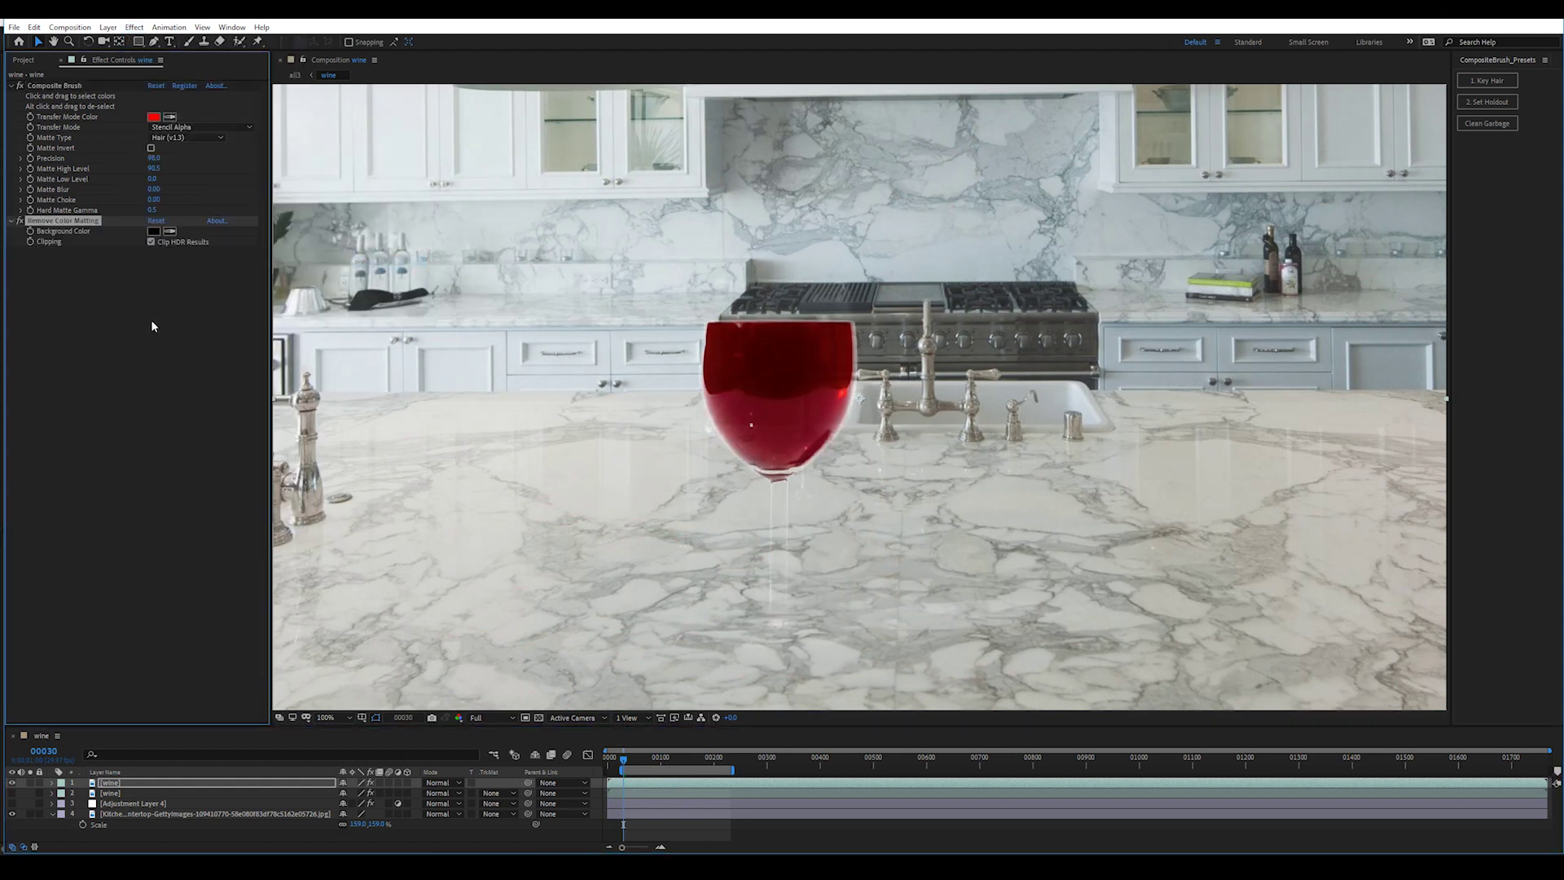
# Step: Set the Remove Color Matting background colour by sampling the white backdrop beside the glass, with both effects re-enabled, and preview the splash
pyautogui.click(21, 221)
pyautogui.click(50, 265)
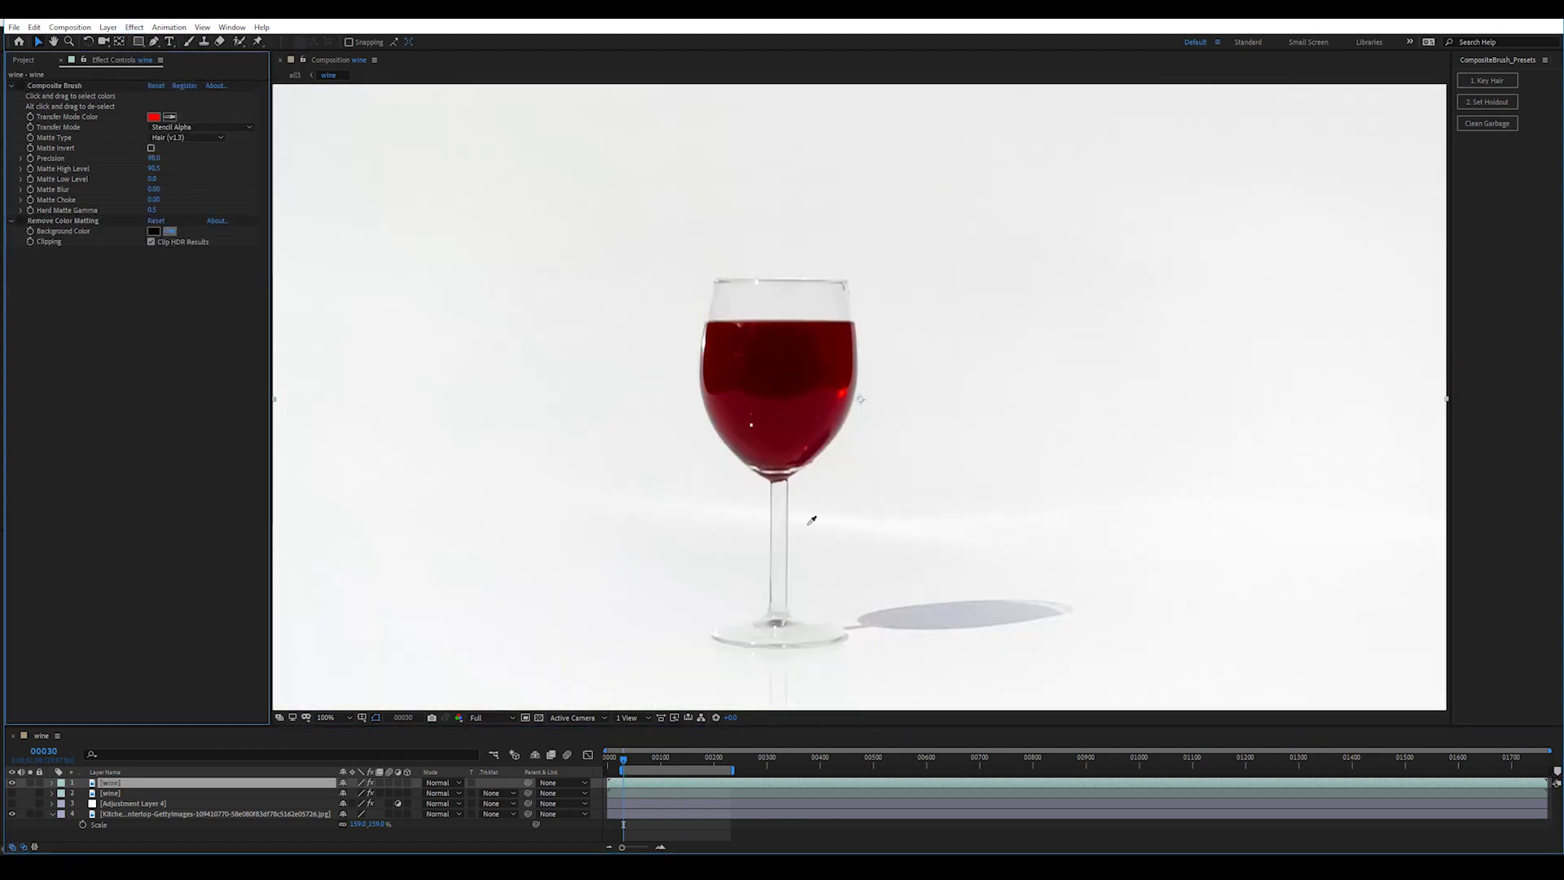
pyautogui.click(854, 525)
pyautogui.click(108, 259)
pyautogui.hotkey('ctrl', 'a')
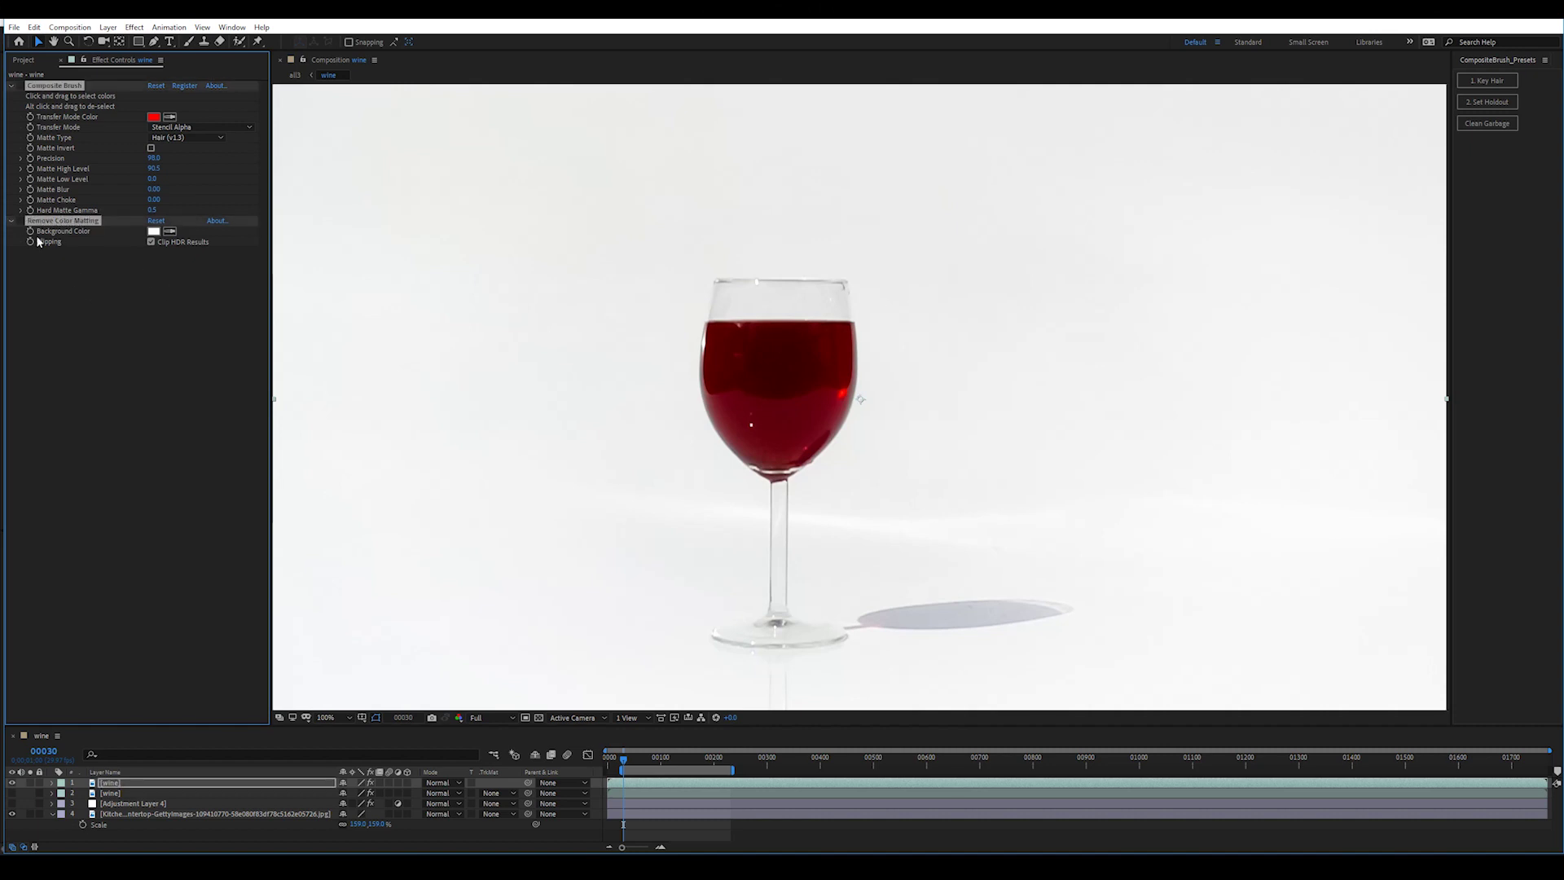
pyautogui.click(90, 320)
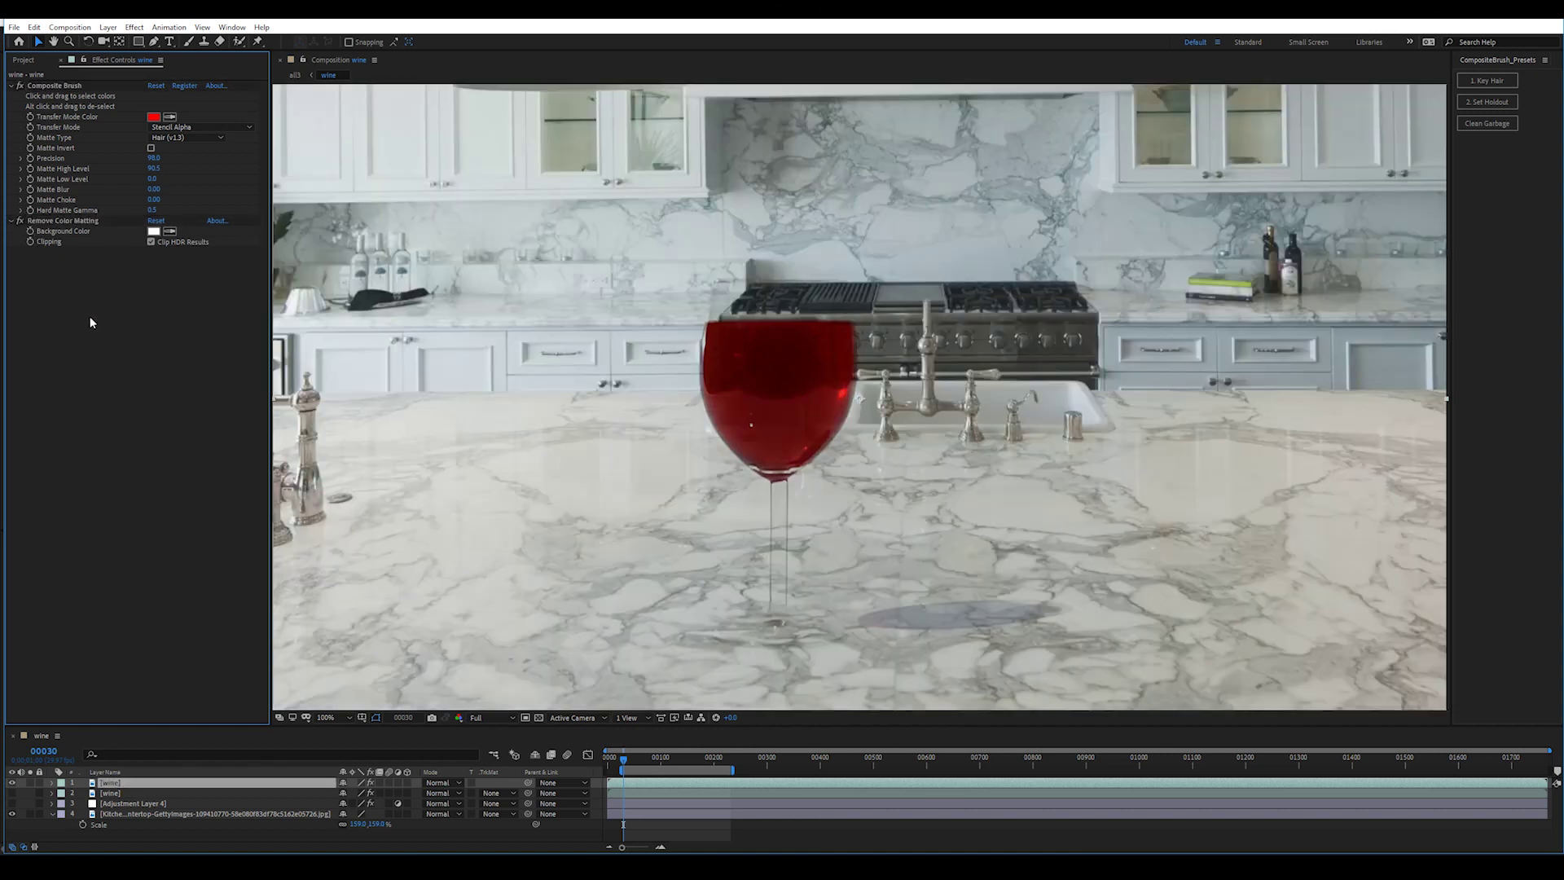
pyautogui.press('space')
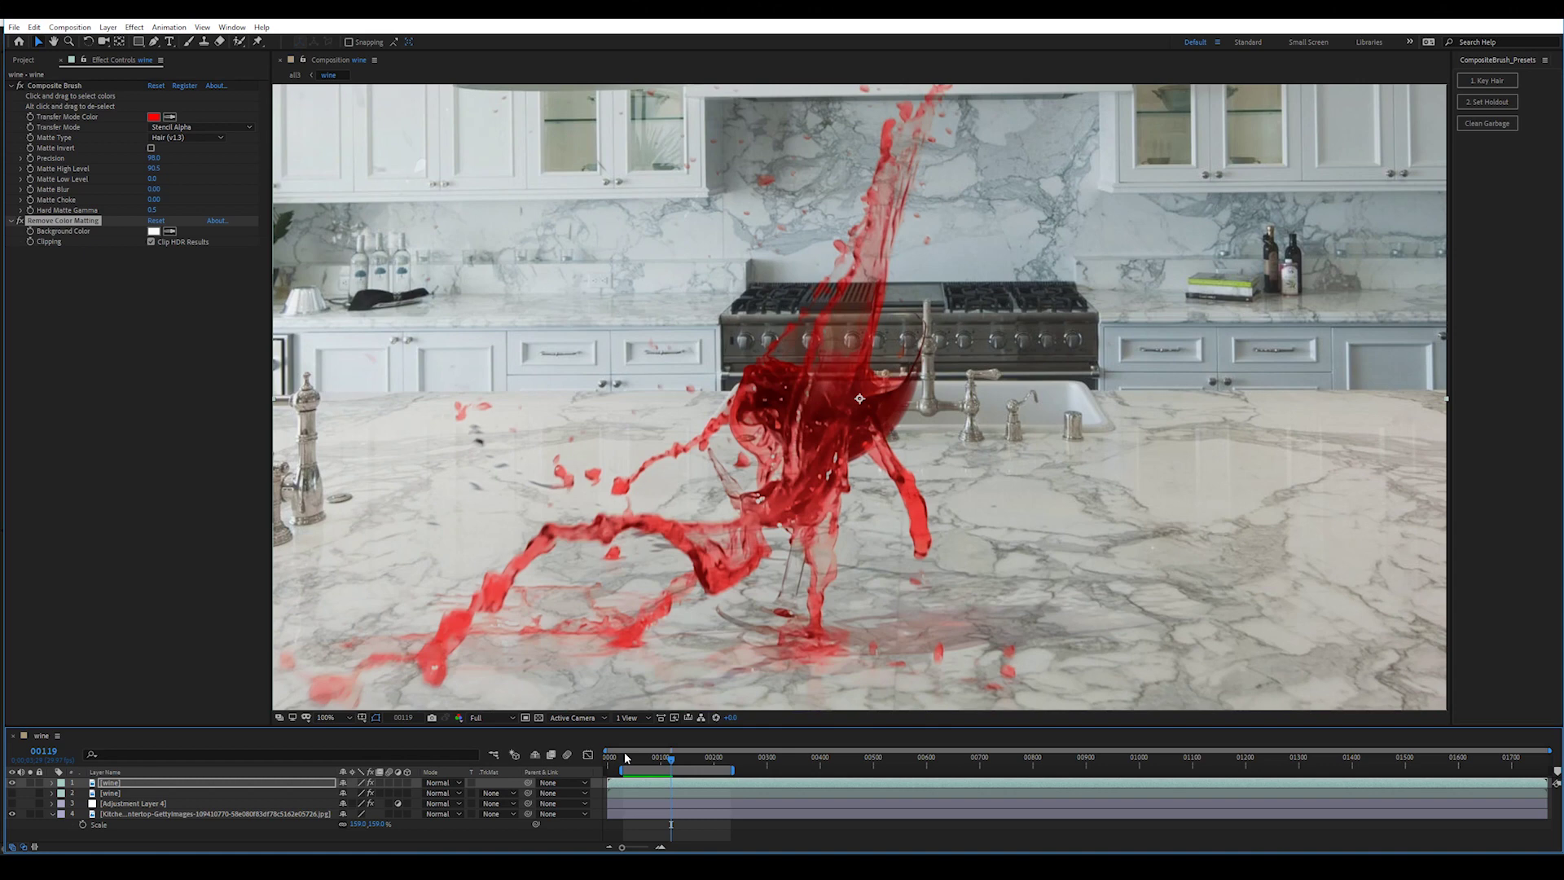
# Step: Add the Curves effect to the keyed wine layer for the Alpha channel, reset its curve, and play back the splash
pyautogui.click(135, 27)
pyautogui.moveTo(244, 166)
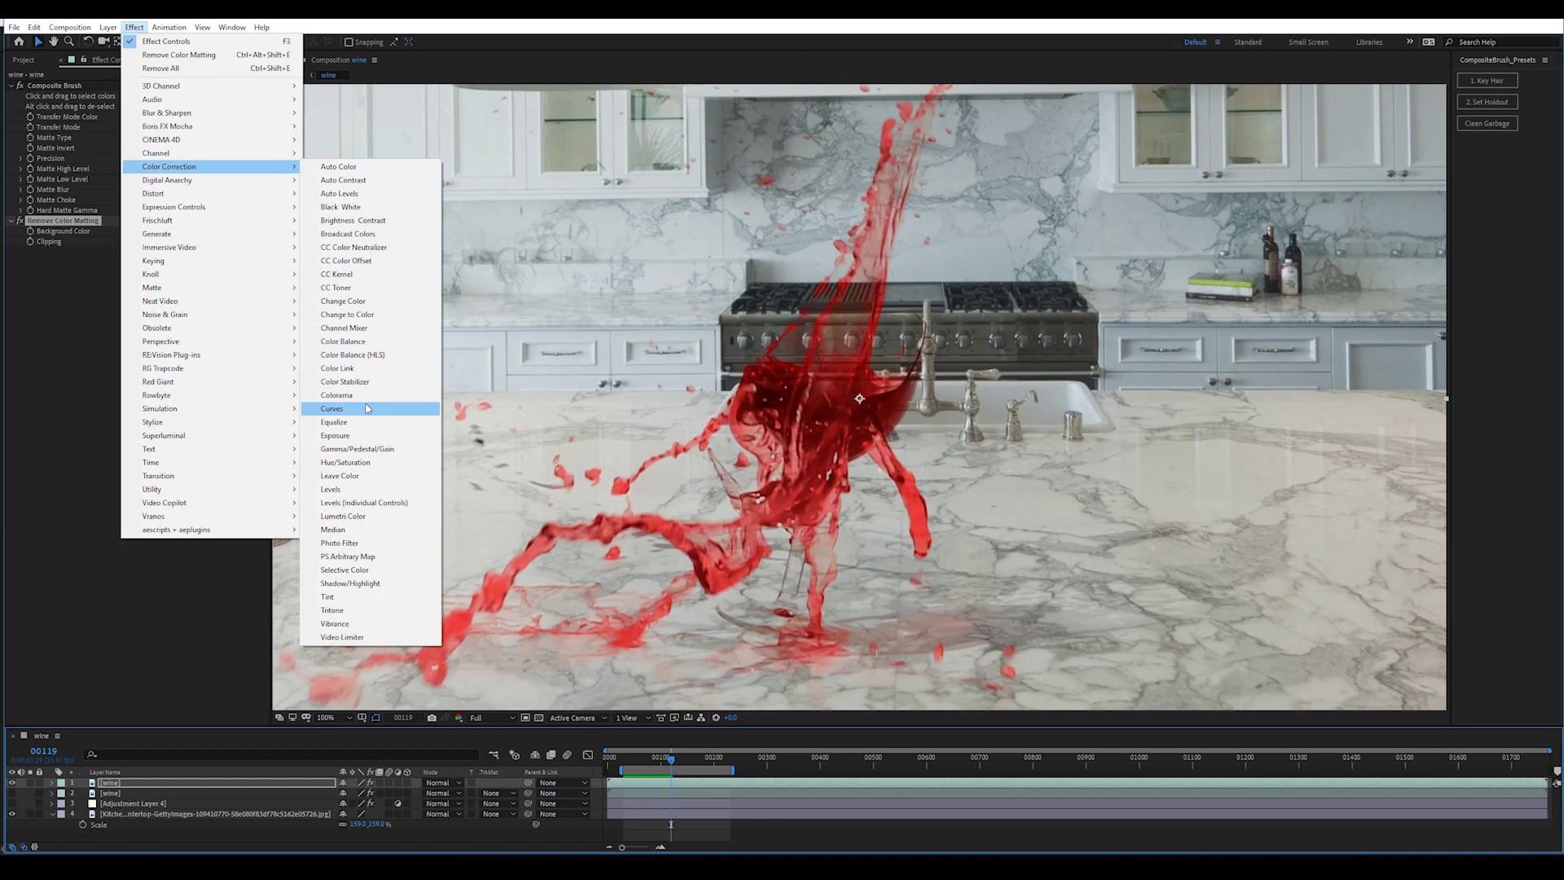
pyautogui.click(332, 408)
pyautogui.click(187, 261)
pyautogui.click(175, 330)
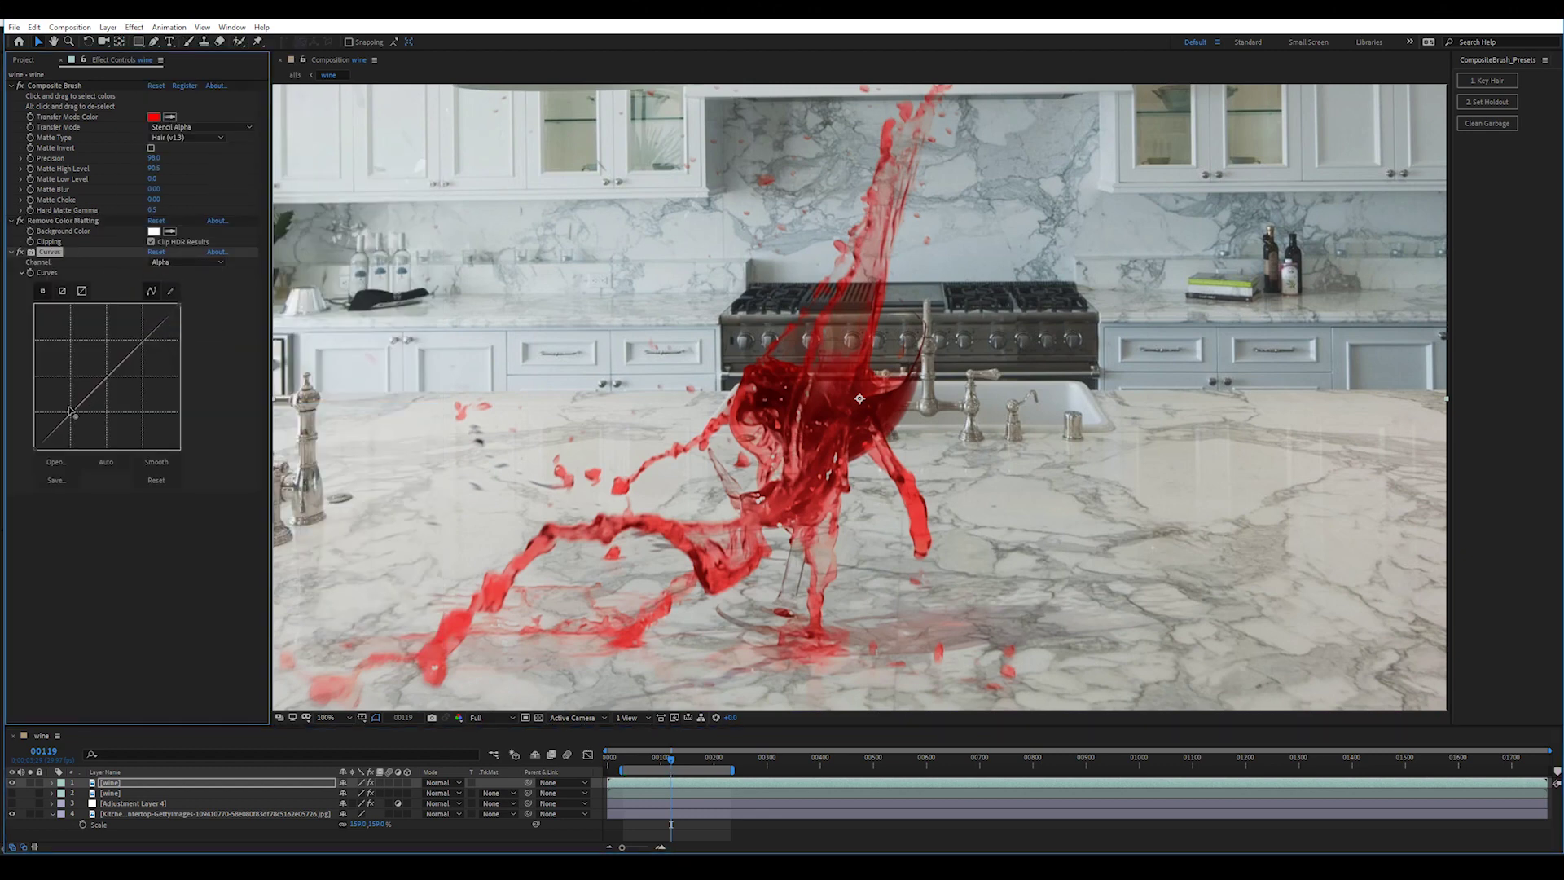
pyautogui.click(155, 480)
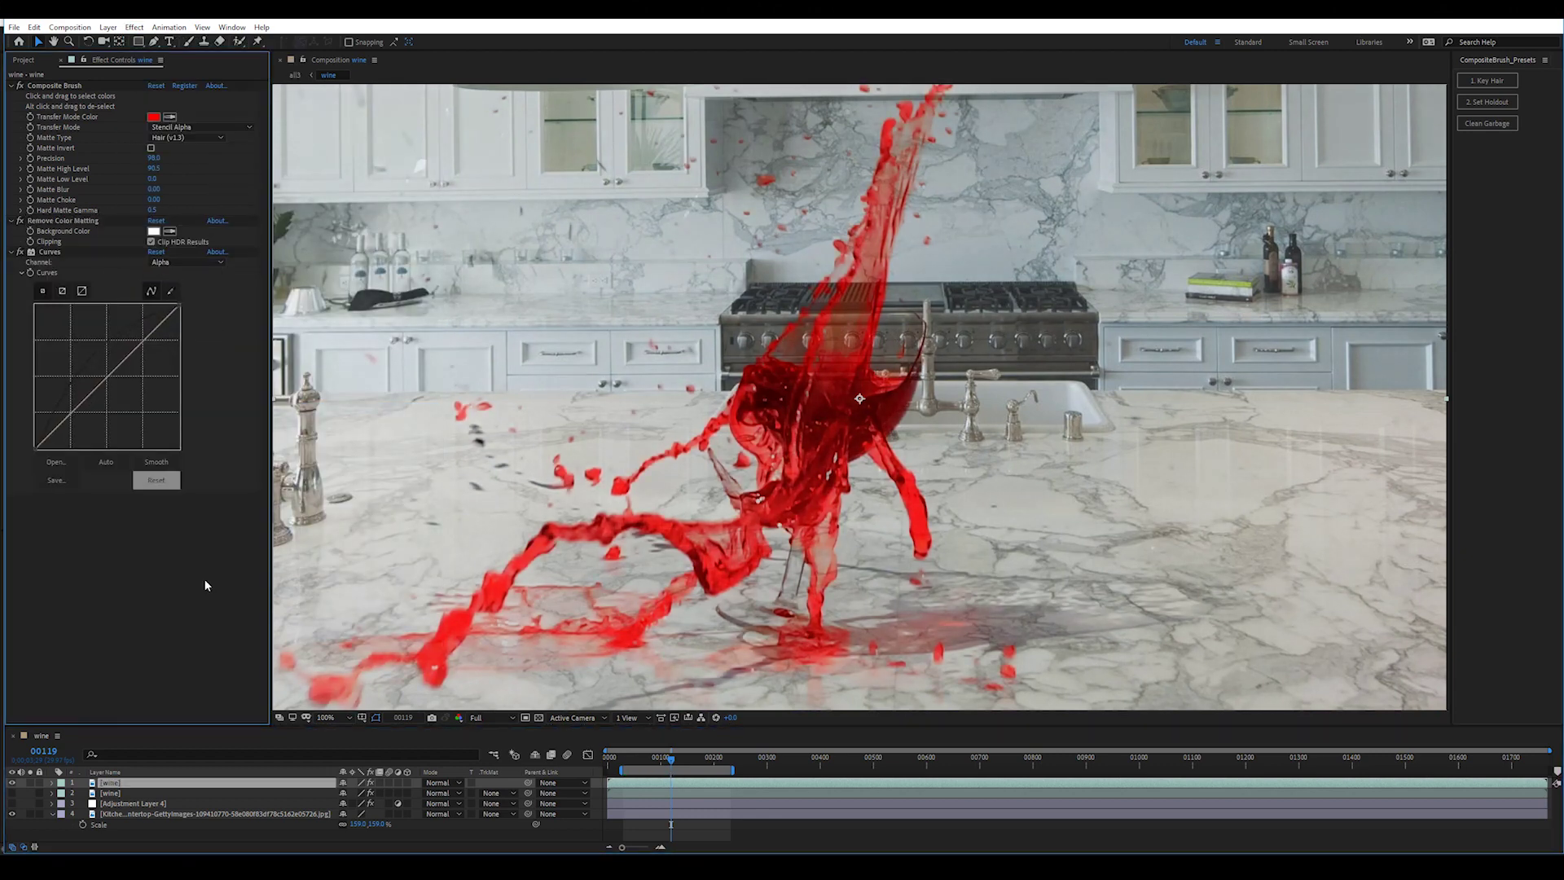
pyautogui.press('space')
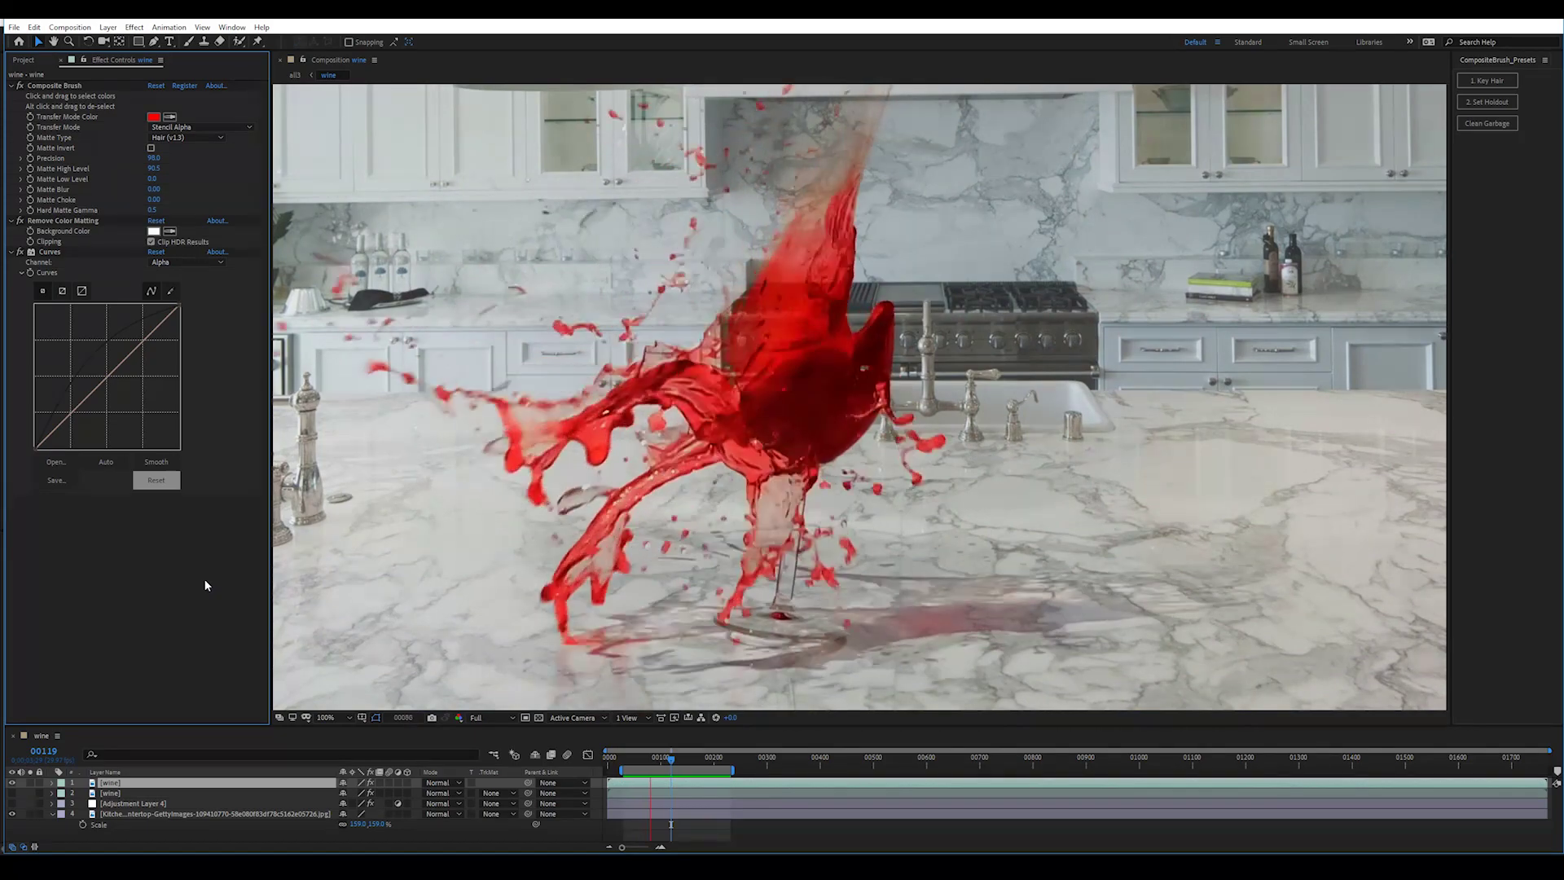